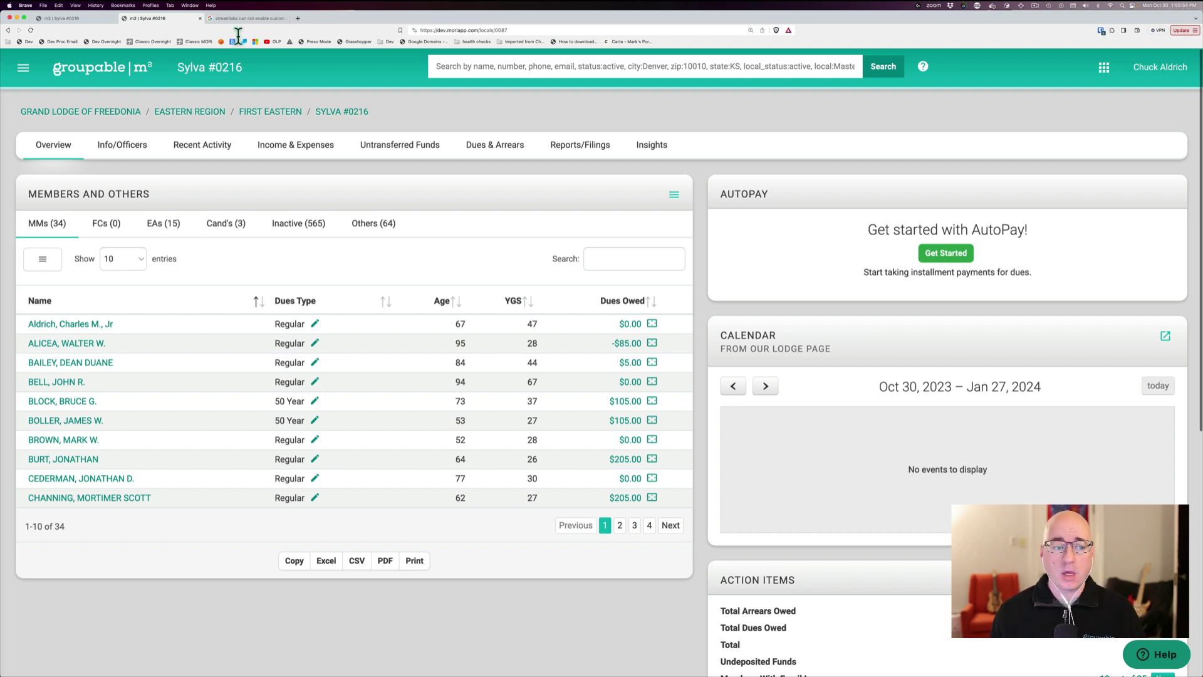
Step: Open the member actions menu in the Sylva #0216 Members and Others panel
triple_click(93, 193)
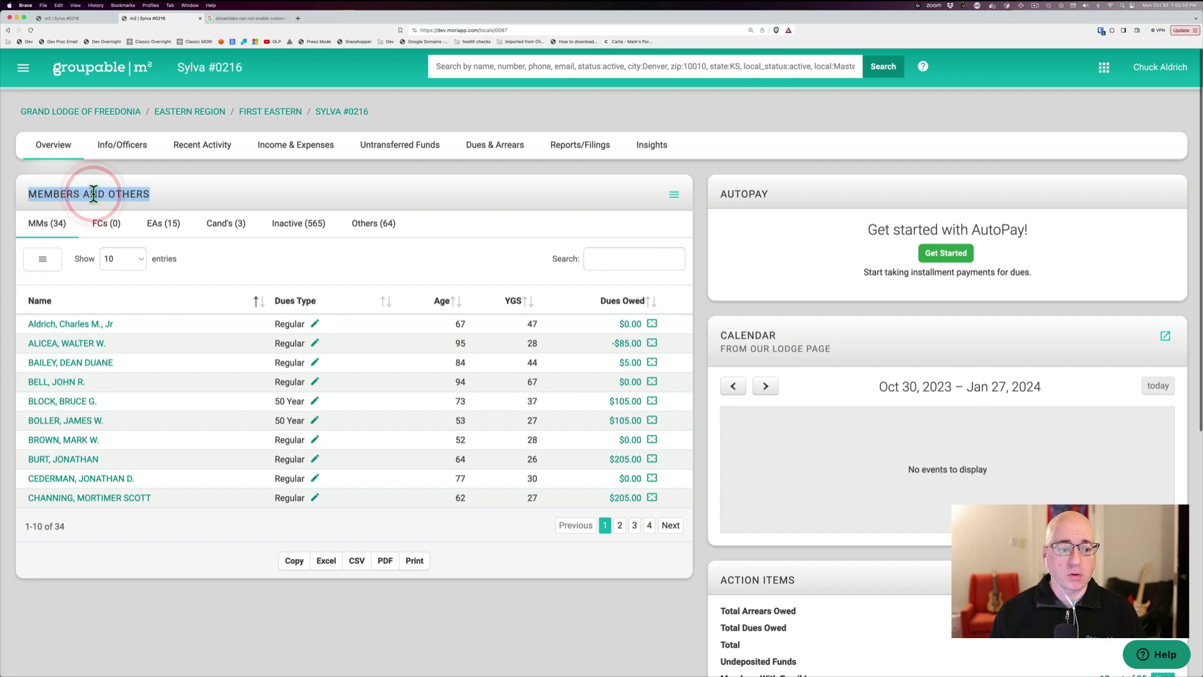
left_click(674, 199)
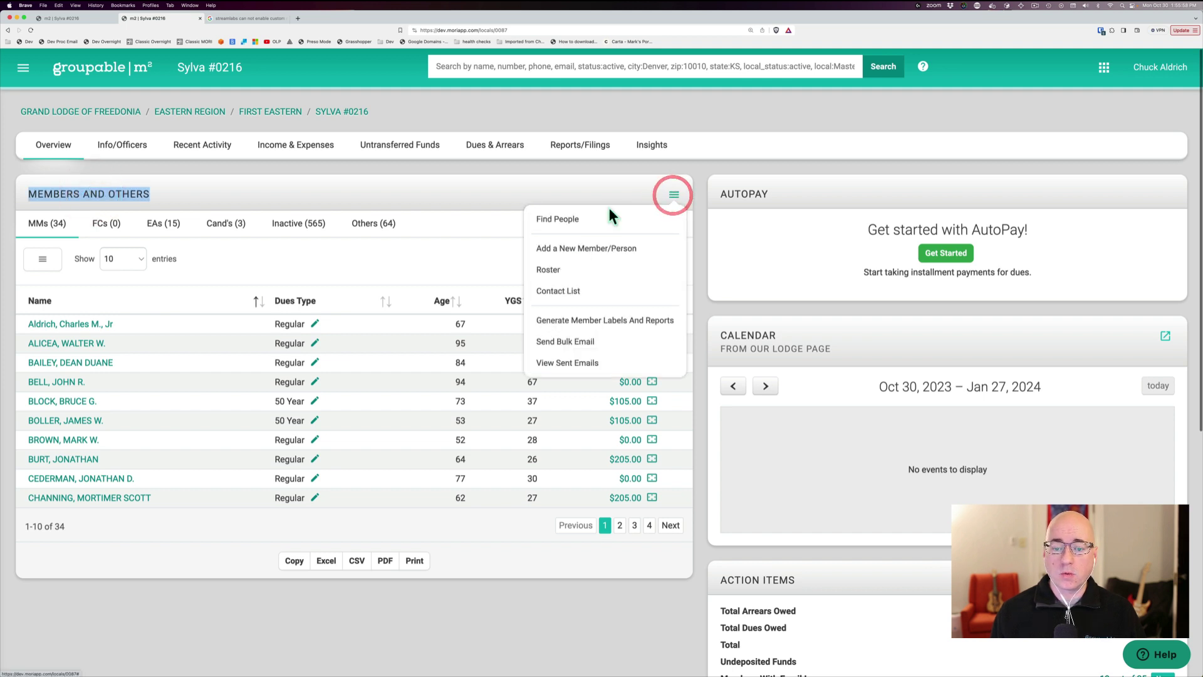
Step: Start a new member and enter his first and last name
left_click(581, 249)
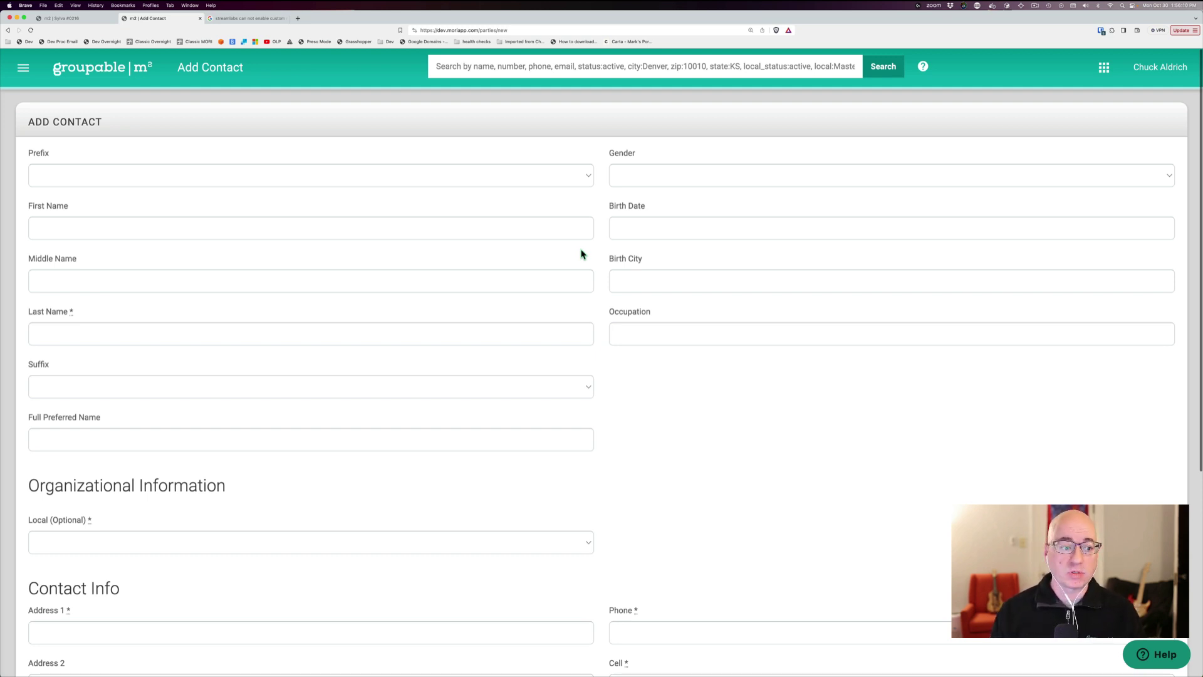
left_click(90, 231)
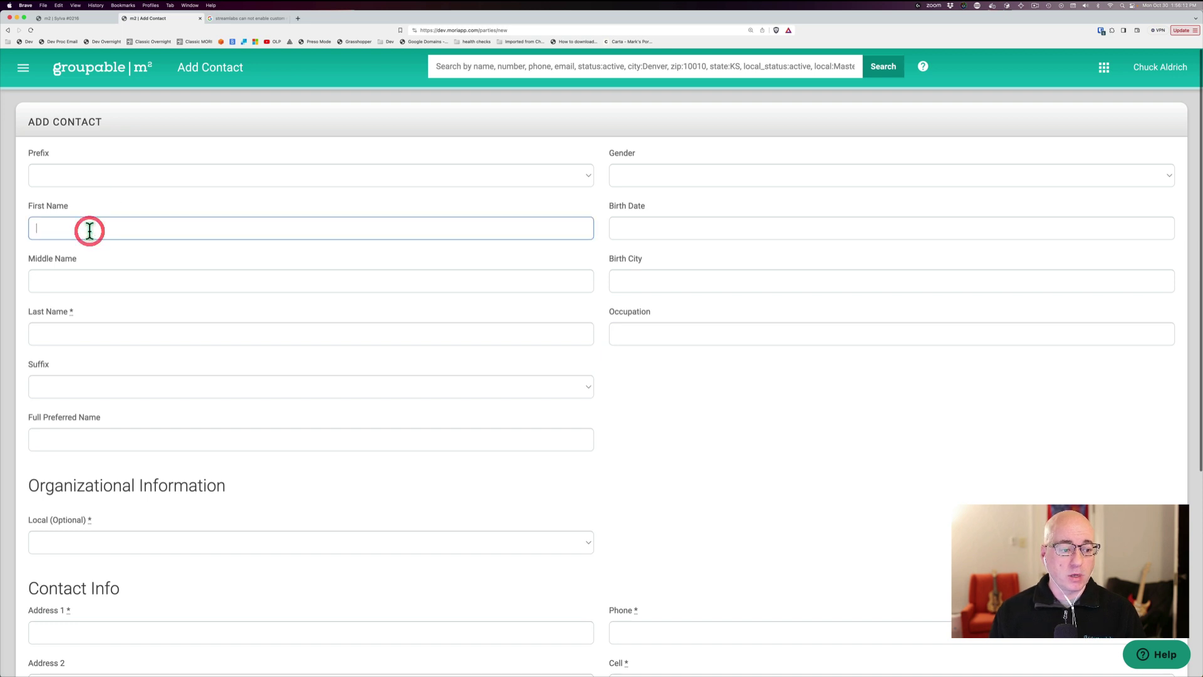
type("John")
key("Tab")
key("Tab")
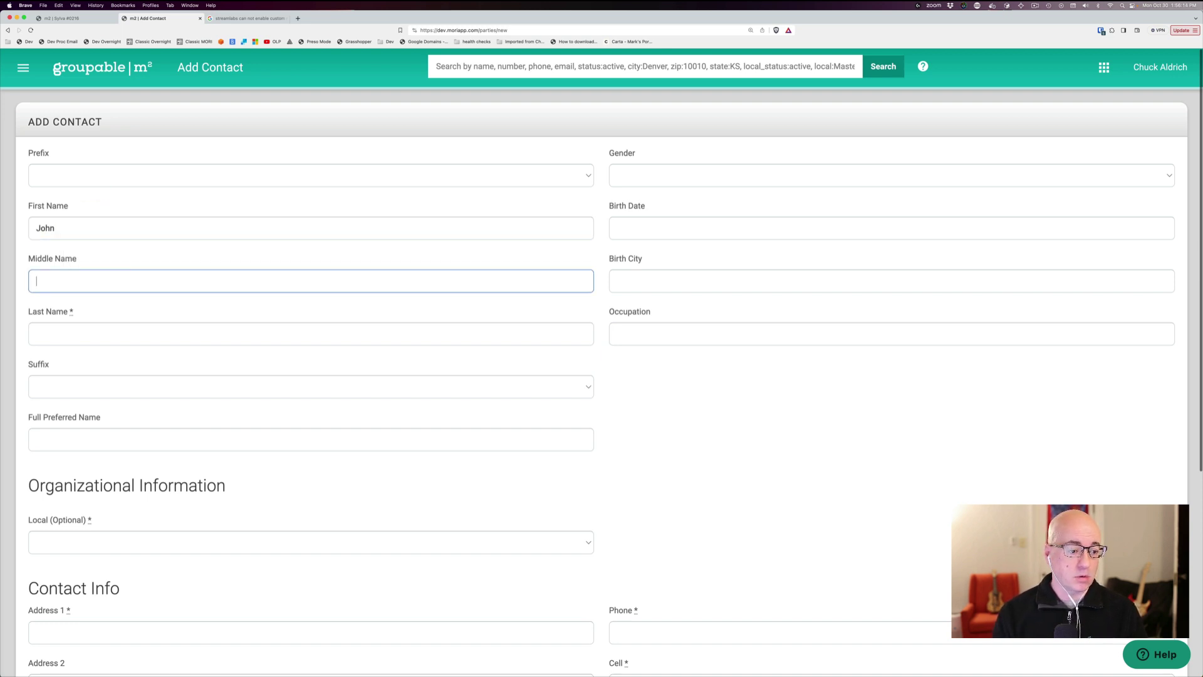
type("Doe")
key("Tab")
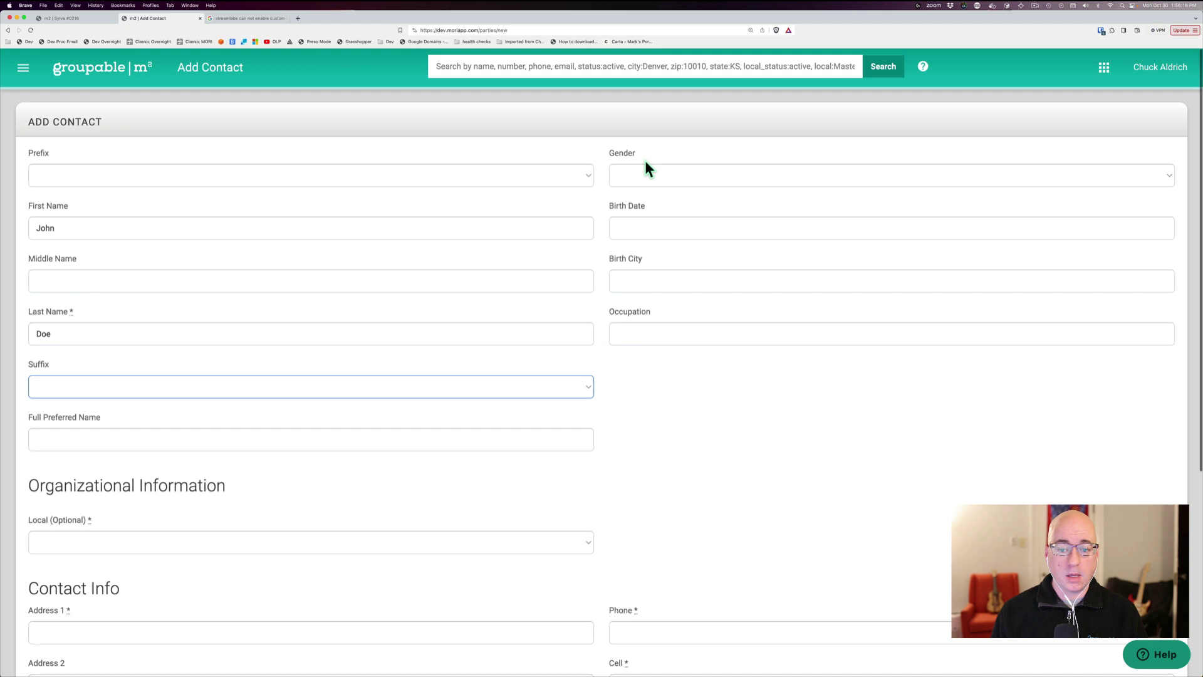
Step: Set gender Male, birth date 1/1/1970, birth city Detroit, MI, and occupation Financial Services
left_click(634, 173)
left_click(649, 186)
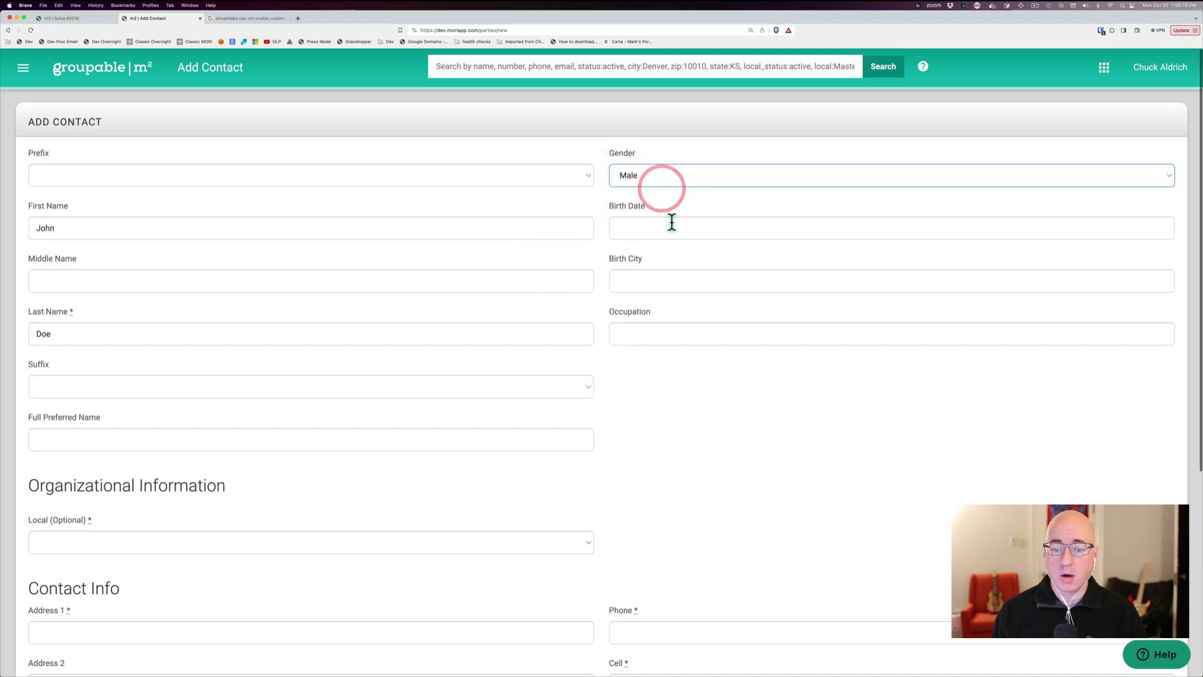
left_click(667, 227)
type("1/1/1970")
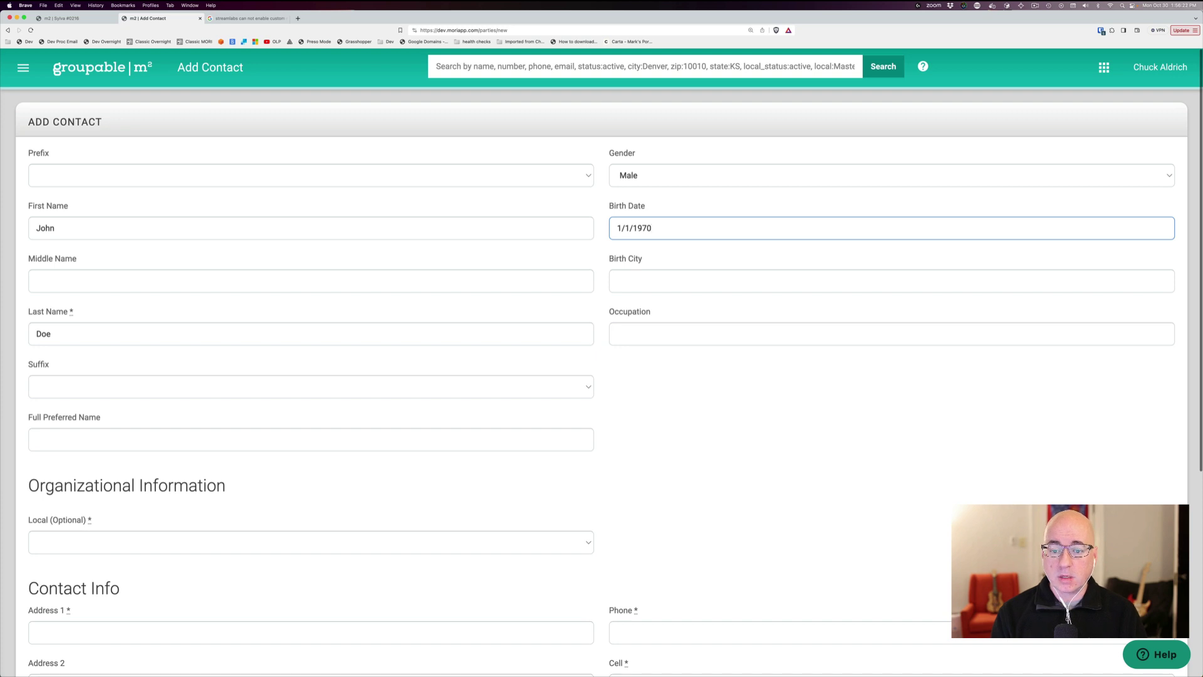
left_click(627, 281)
type("De")
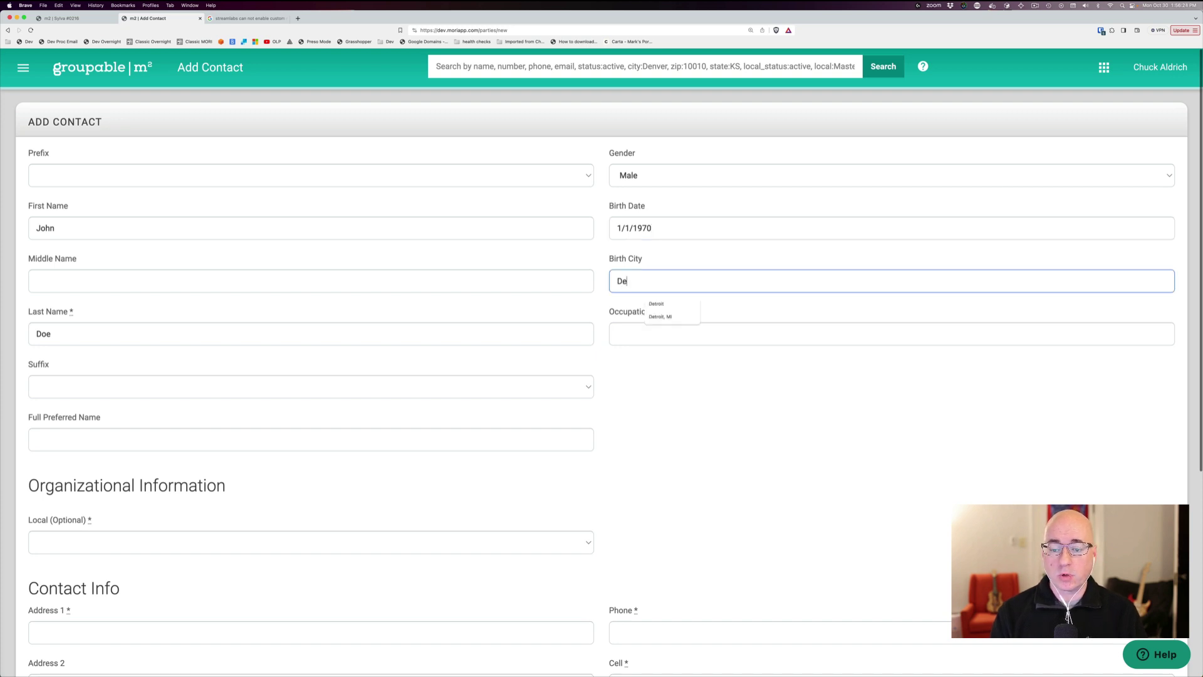
key("Down")
key("Return")
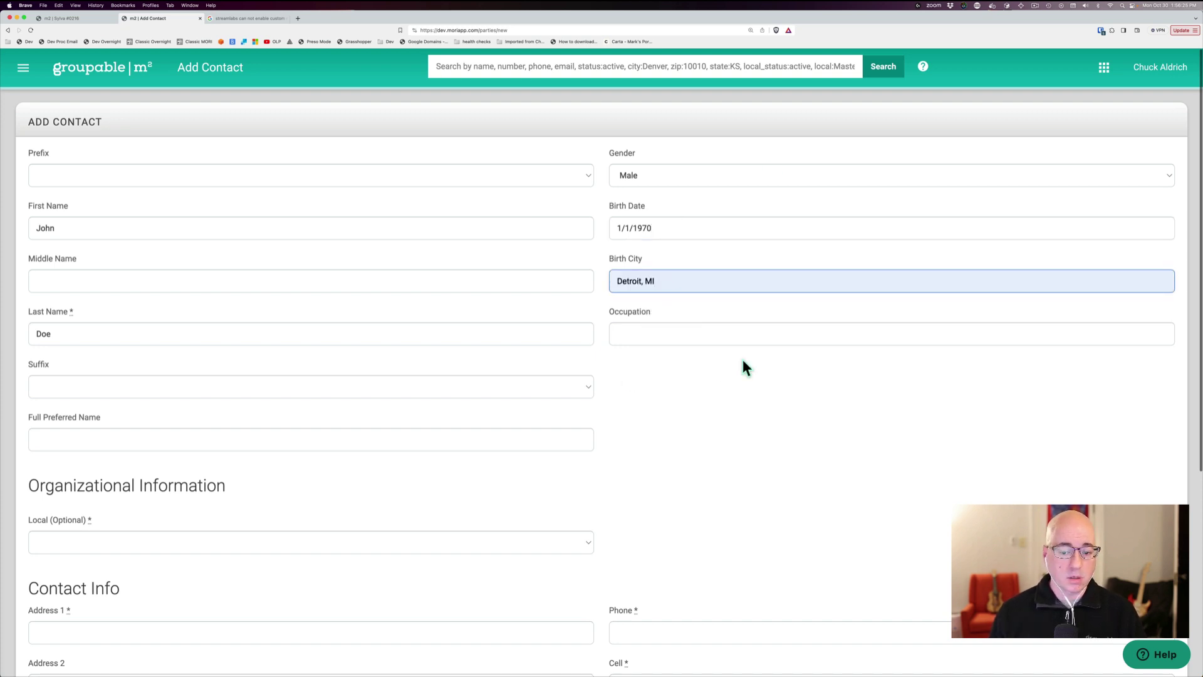
left_click(674, 336)
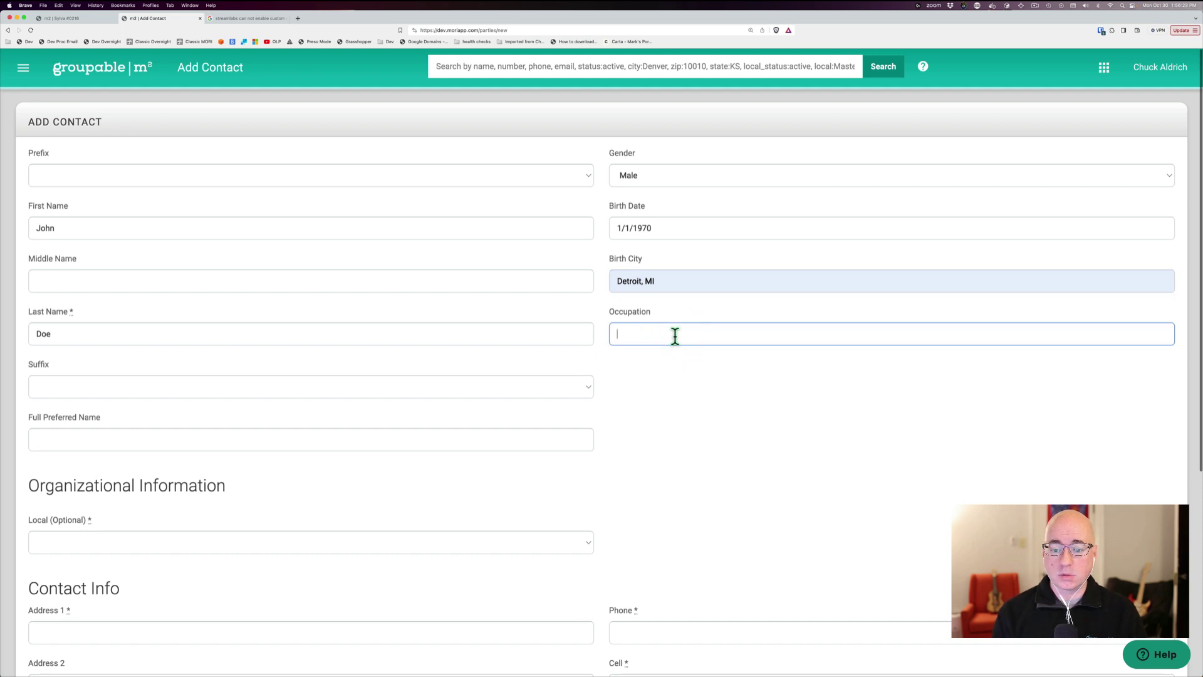
type("Finance")
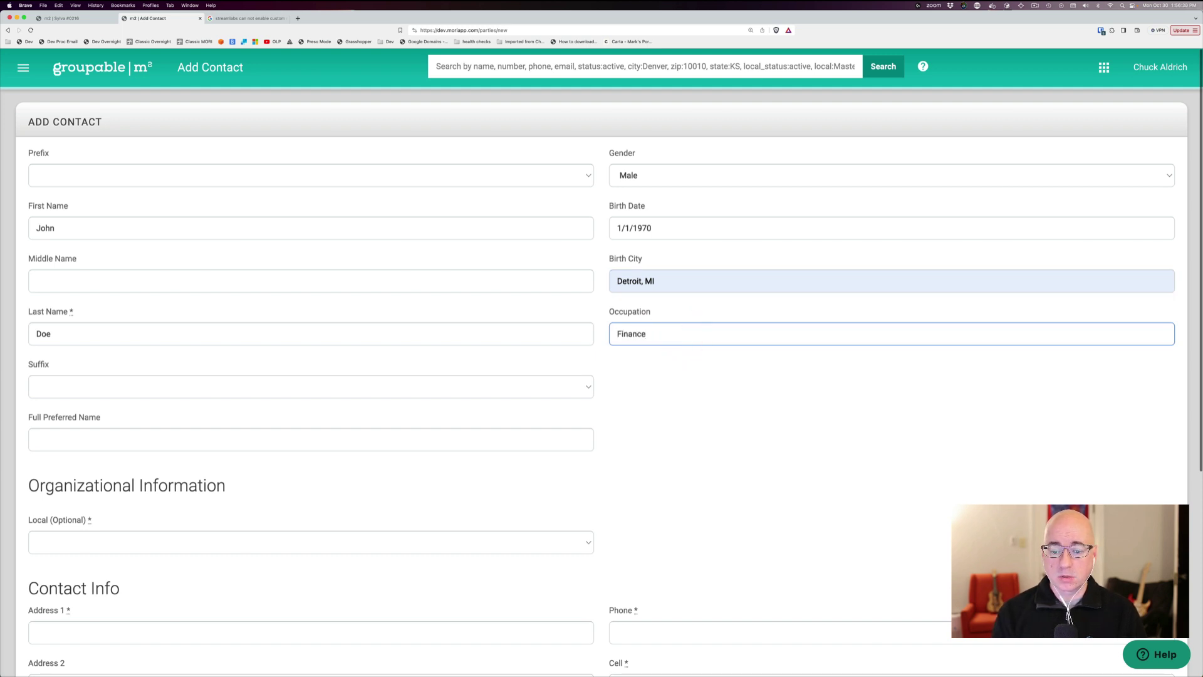
key("BackSpace")
type("ial Services")
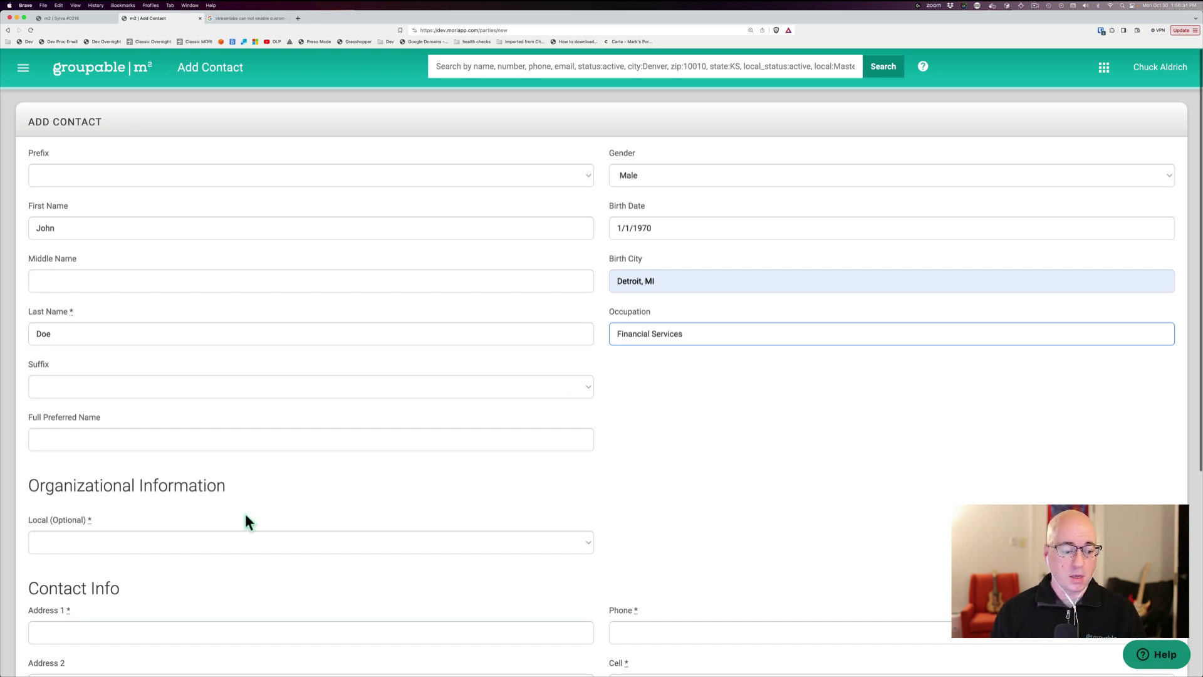
Step: Assign the member to local Sylva #0216 and enter his street address and city Detroit
scroll(246, 514, "down", 4)
left_click(243, 331)
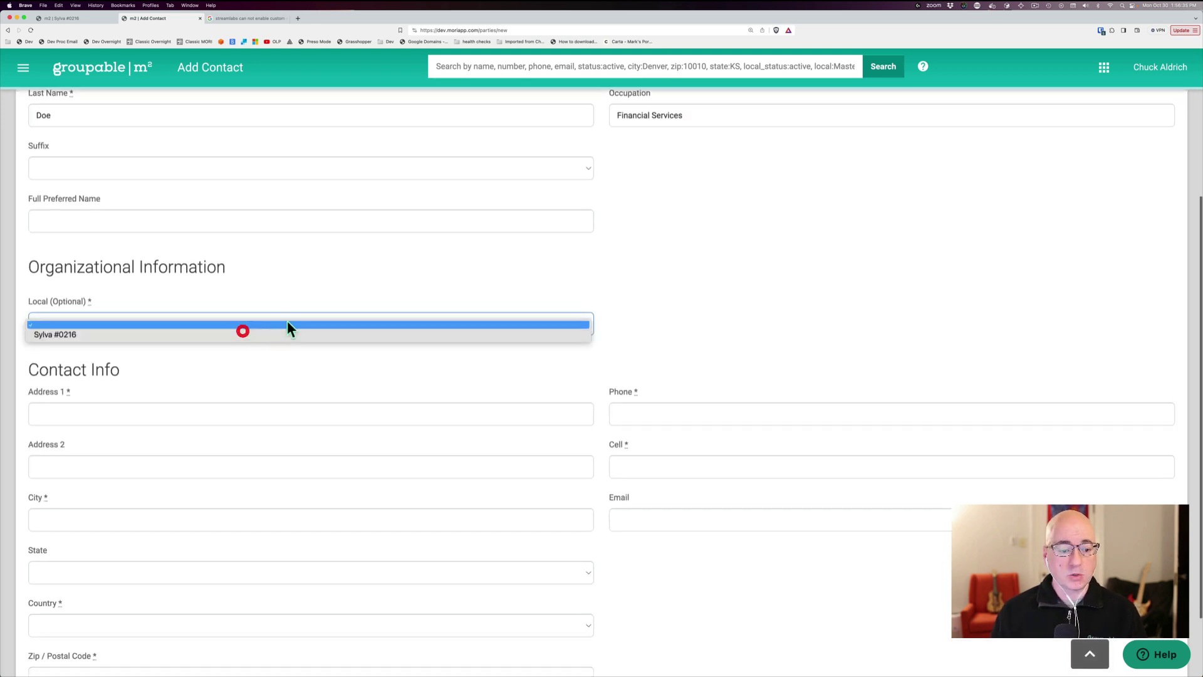
left_click(243, 339)
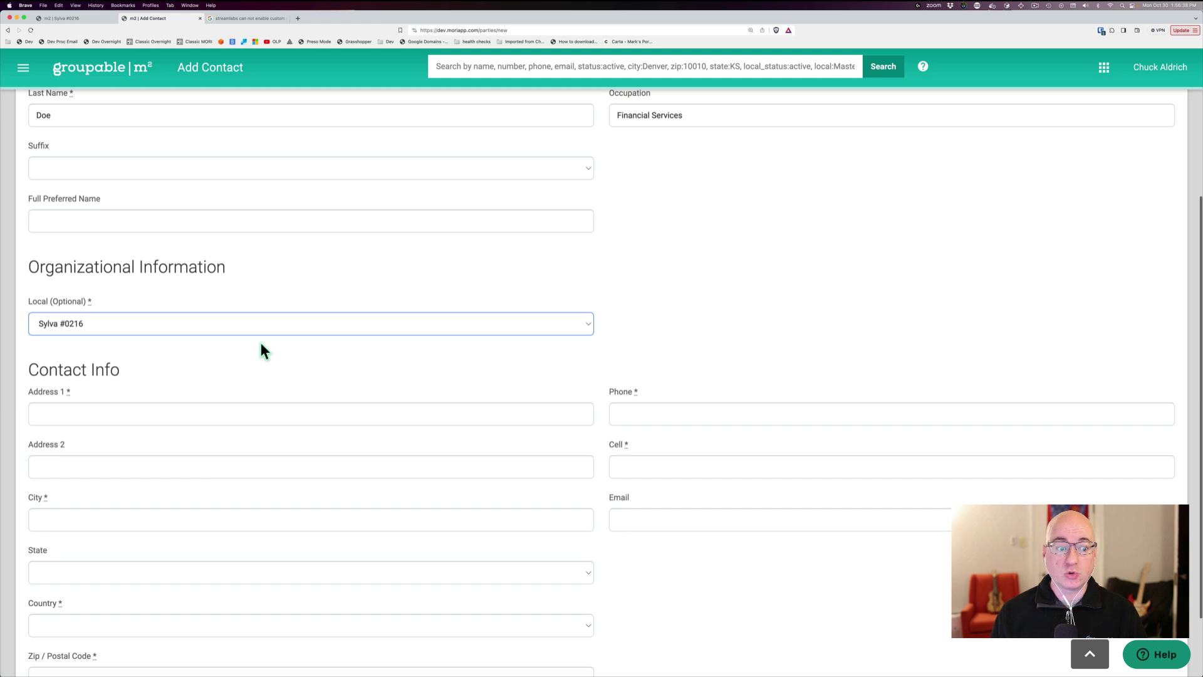
left_click(113, 415)
type("1 ")
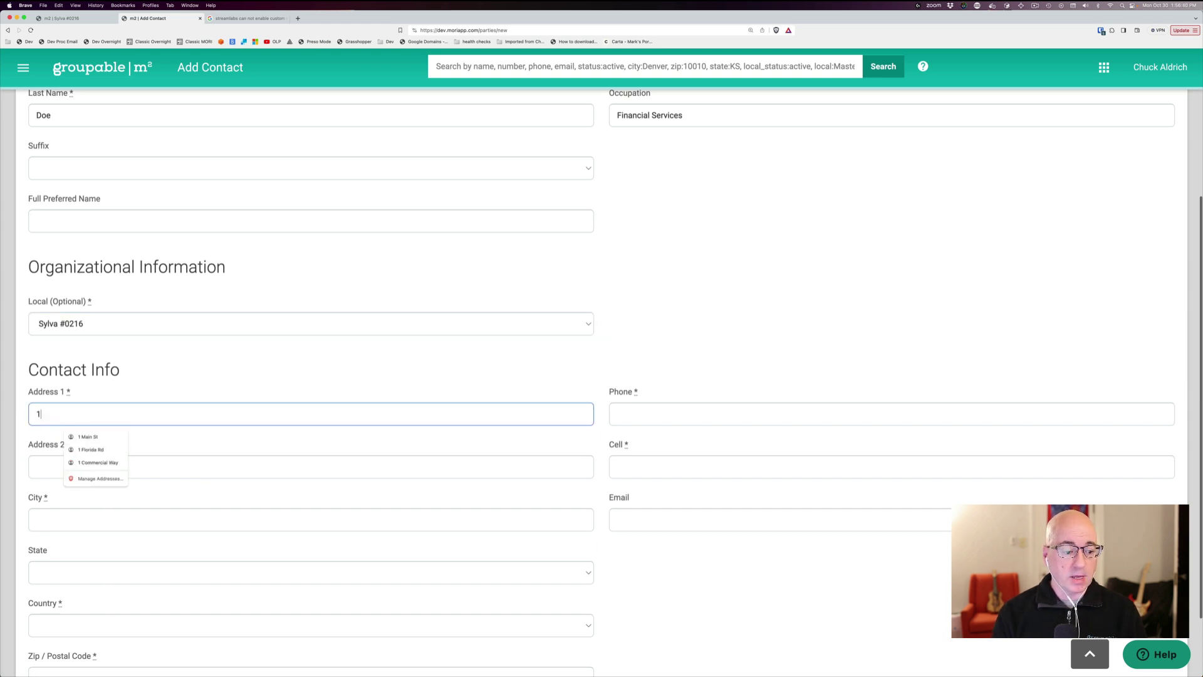
type("Main")
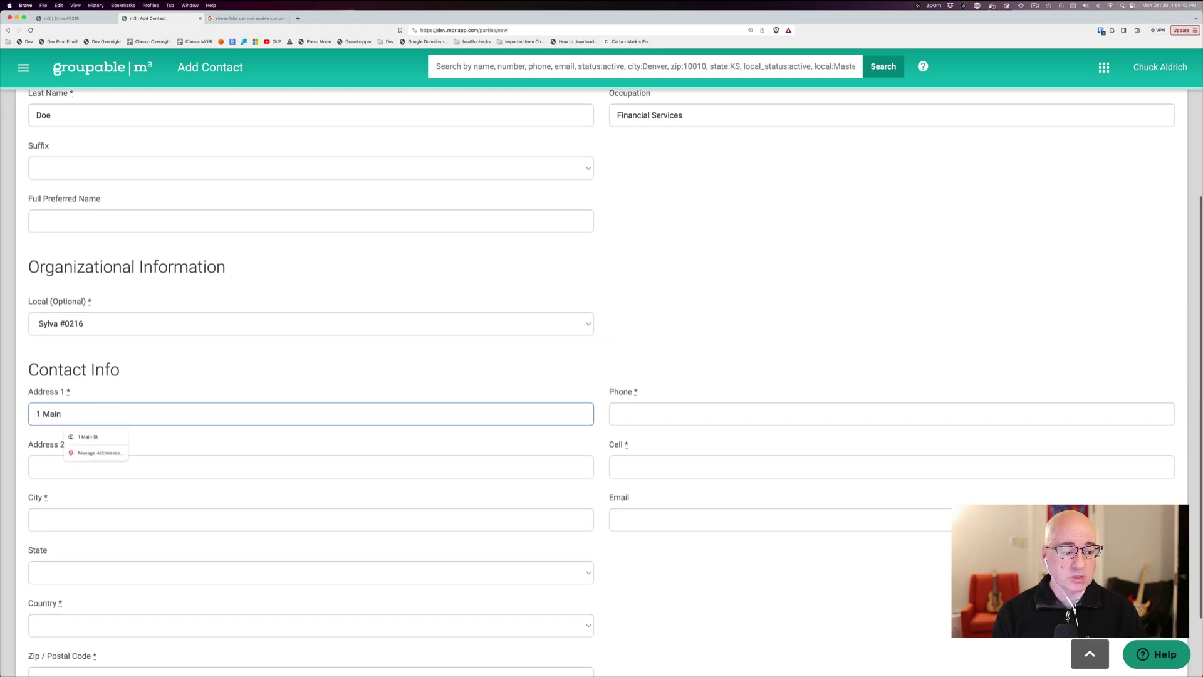
type(" St.")
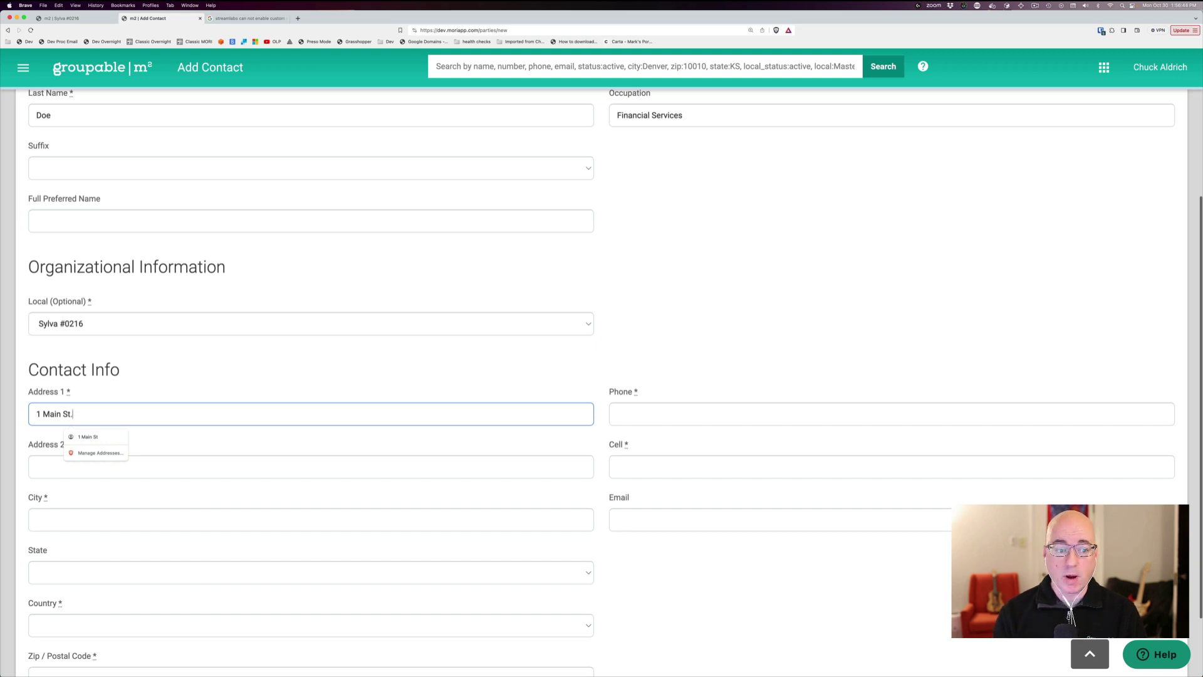
key("Tab")
key("Tab")
type("Dde")
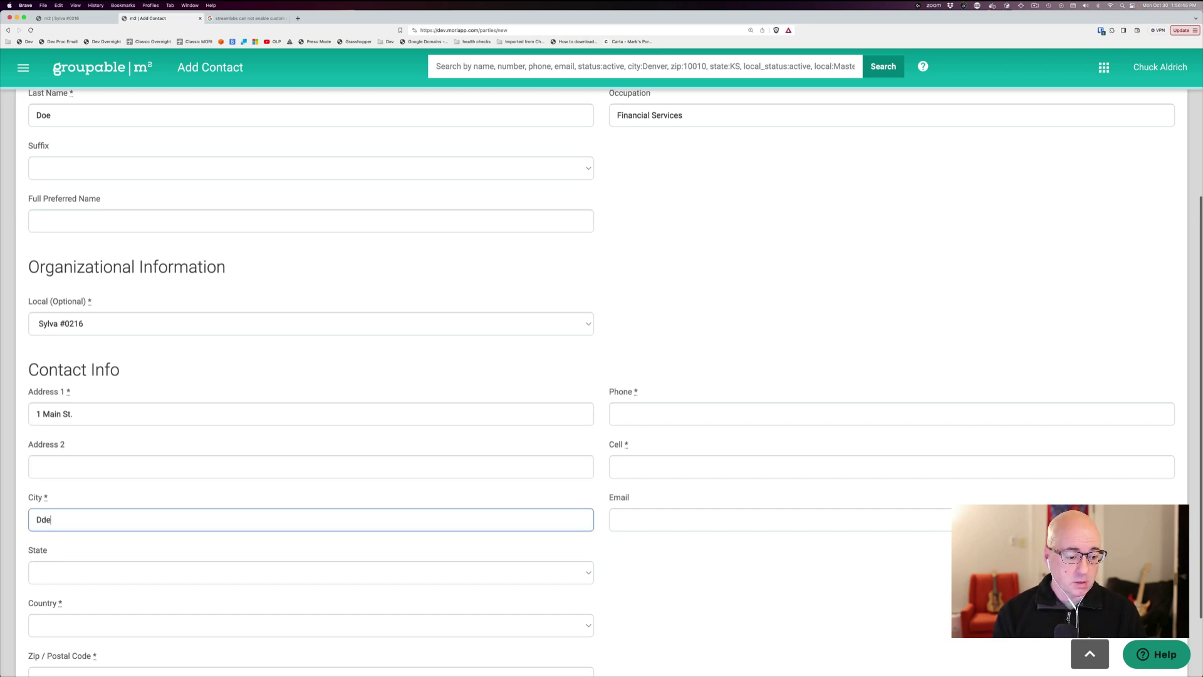
key("BackSpace")
key("BackSpace")
type("etroit")
key("Tab")
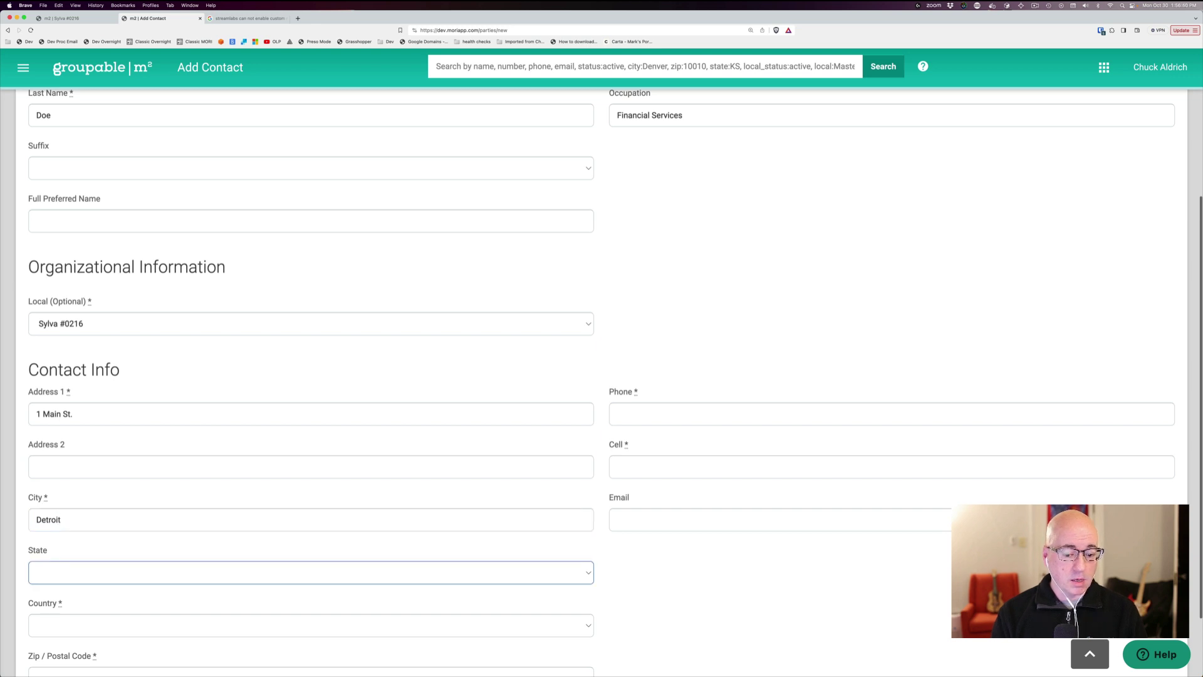
Step: Set country to United States of America and state to Michigan
left_click(126, 627)
left_click(144, 637)
left_click(114, 573)
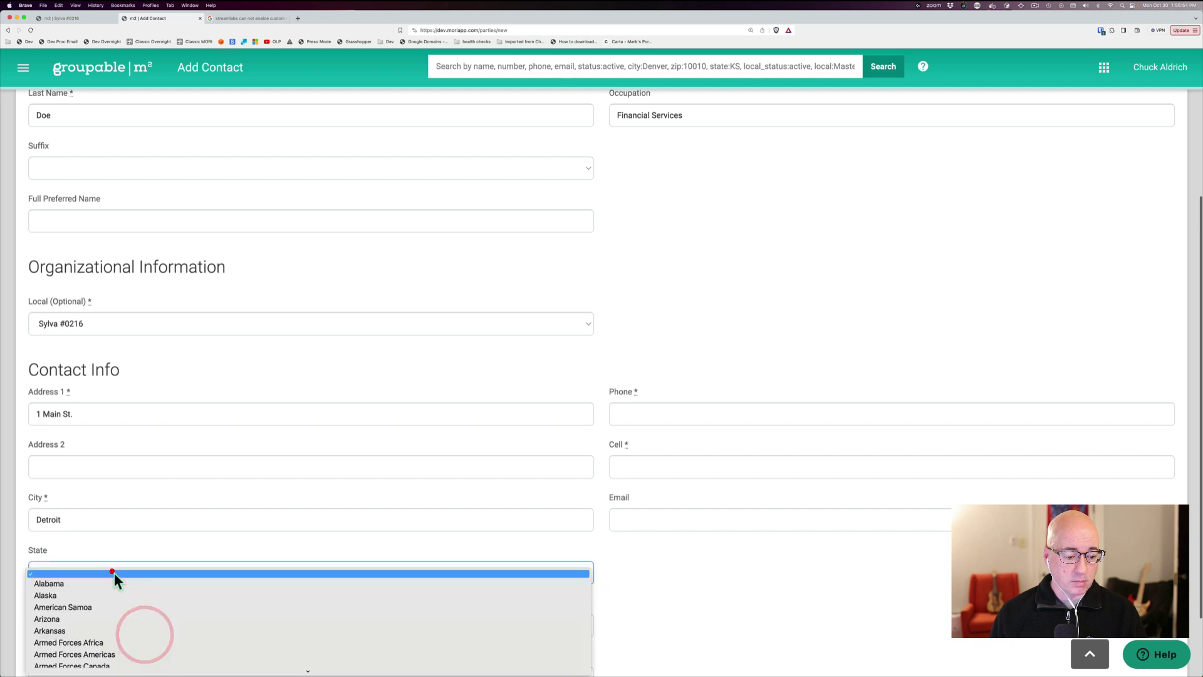
type("mich")
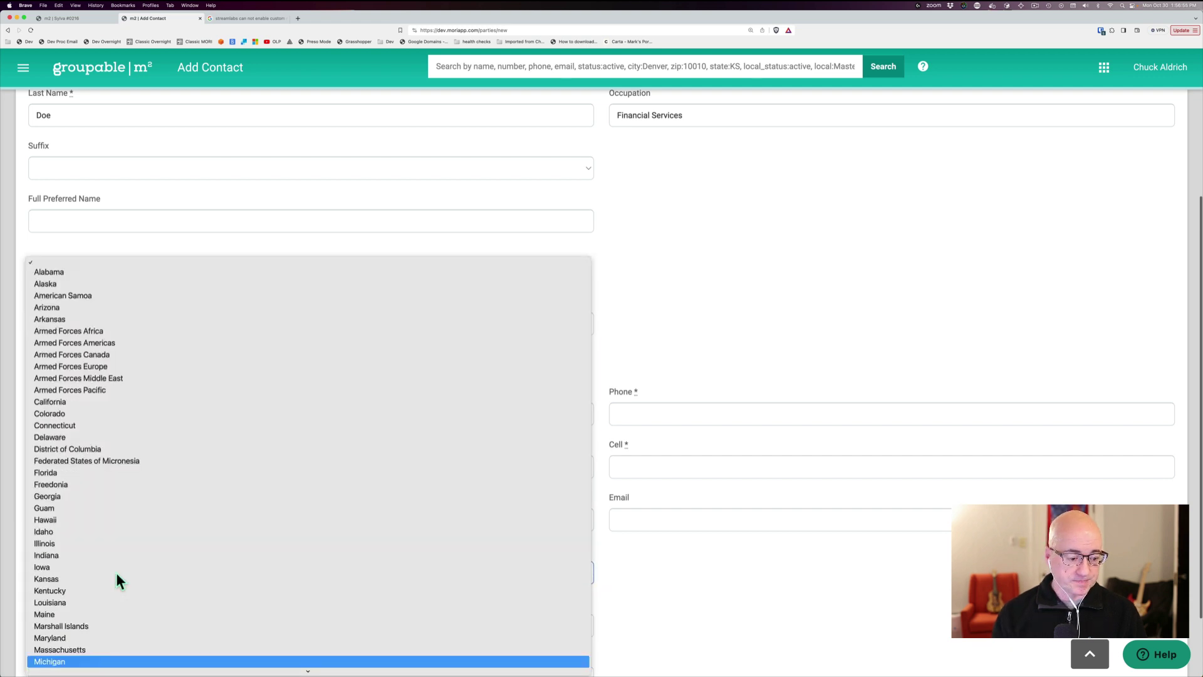
key("Return")
Step: Enter the member's zip code and cell phone number
scroll(114, 602, "down", 3)
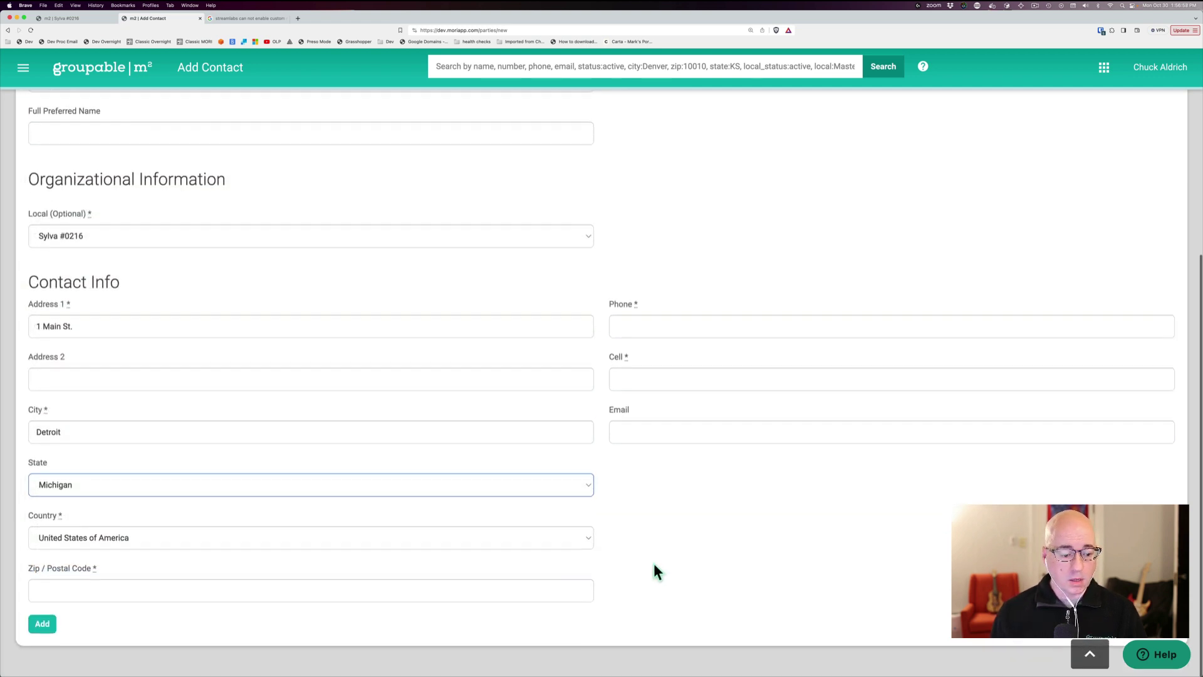
left_click(114, 602)
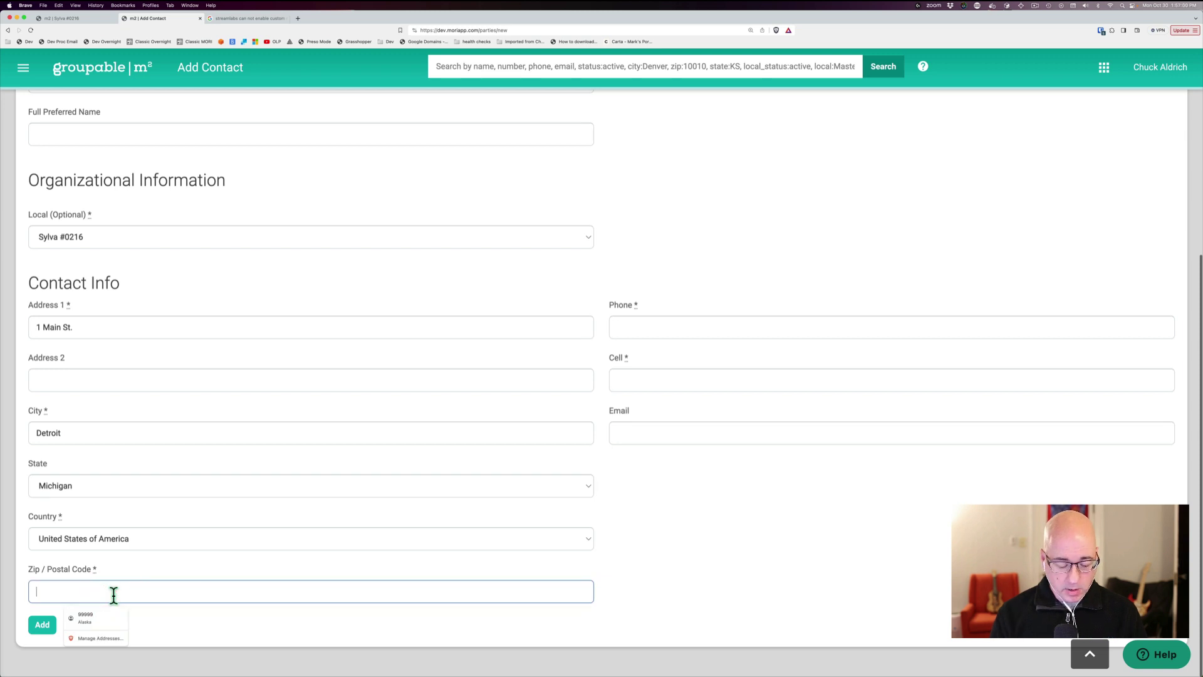
type("44444")
key("Tab")
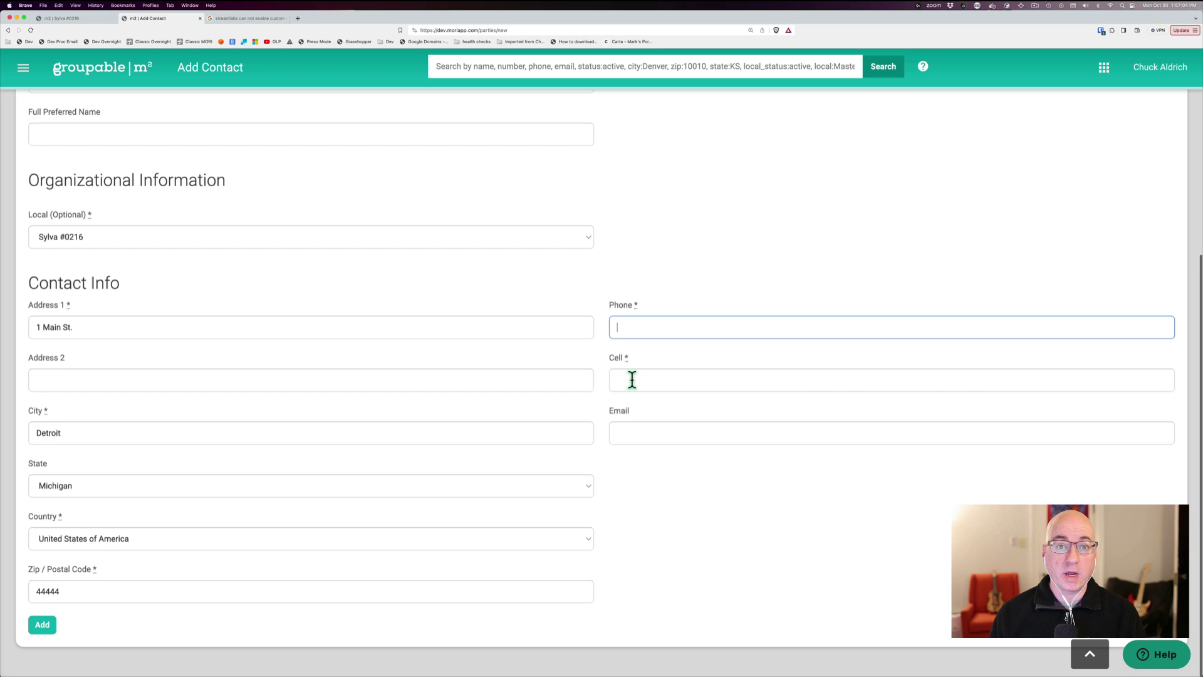
left_click(652, 386)
type("5")
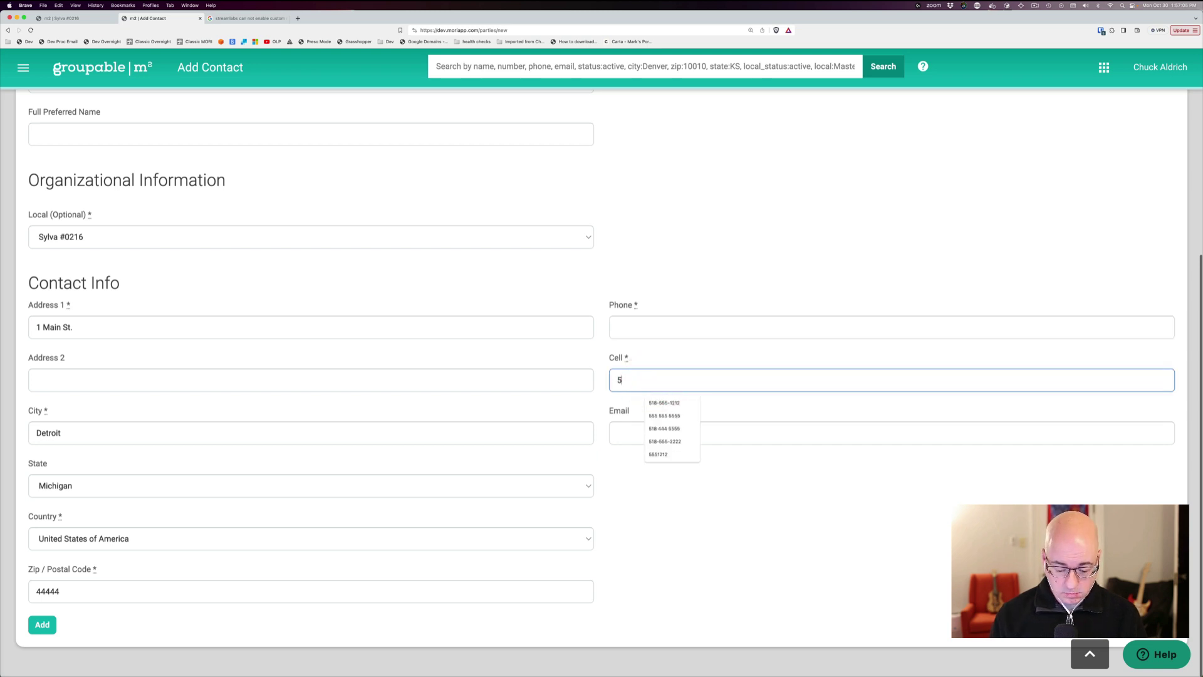
type("55-555-5555")
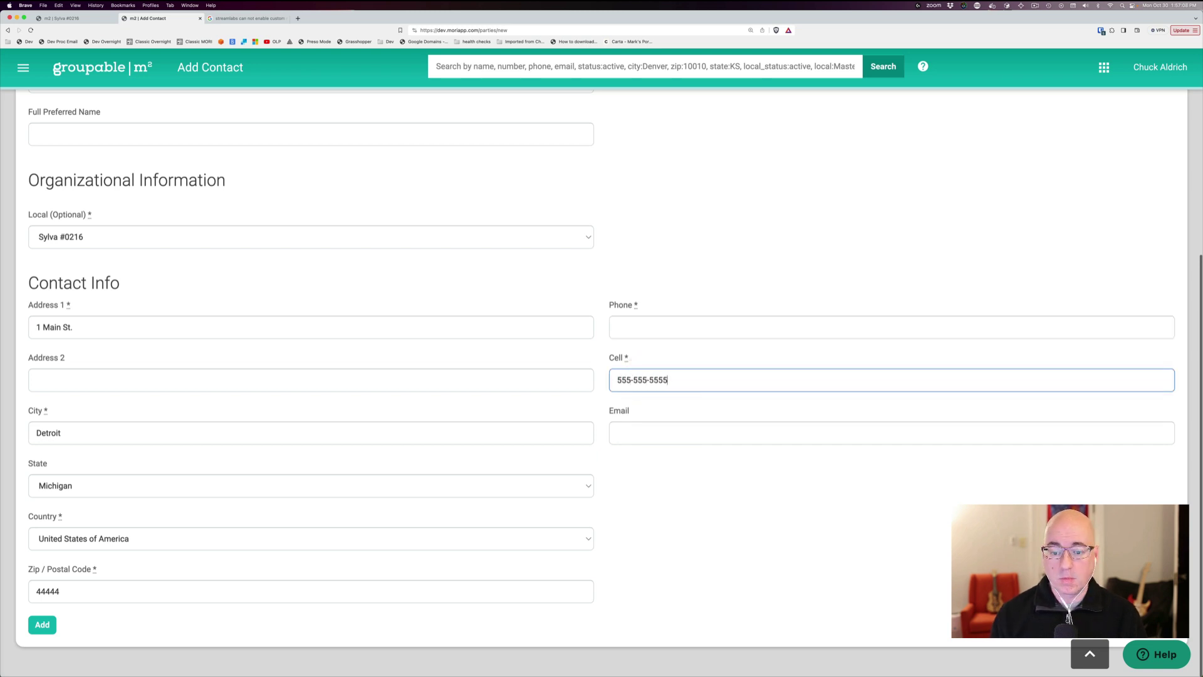
Step: Add the new contact and review his Contact member type and Active group status
left_click(42, 625)
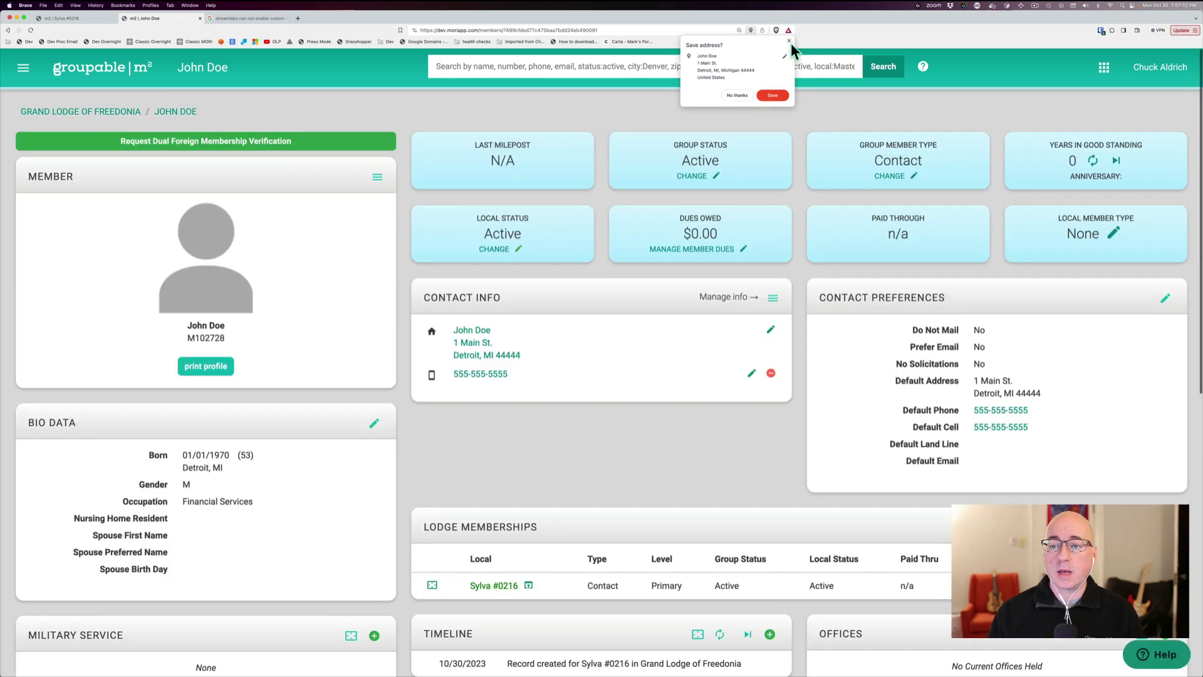
left_click(790, 40)
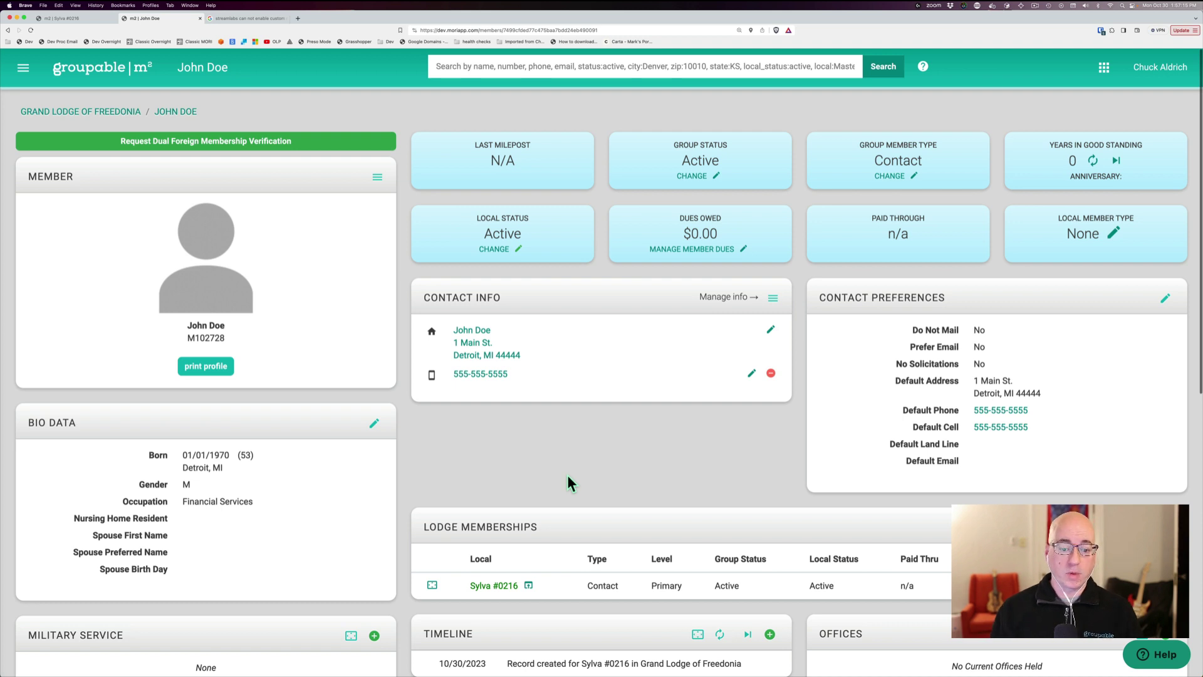
left_click(901, 160)
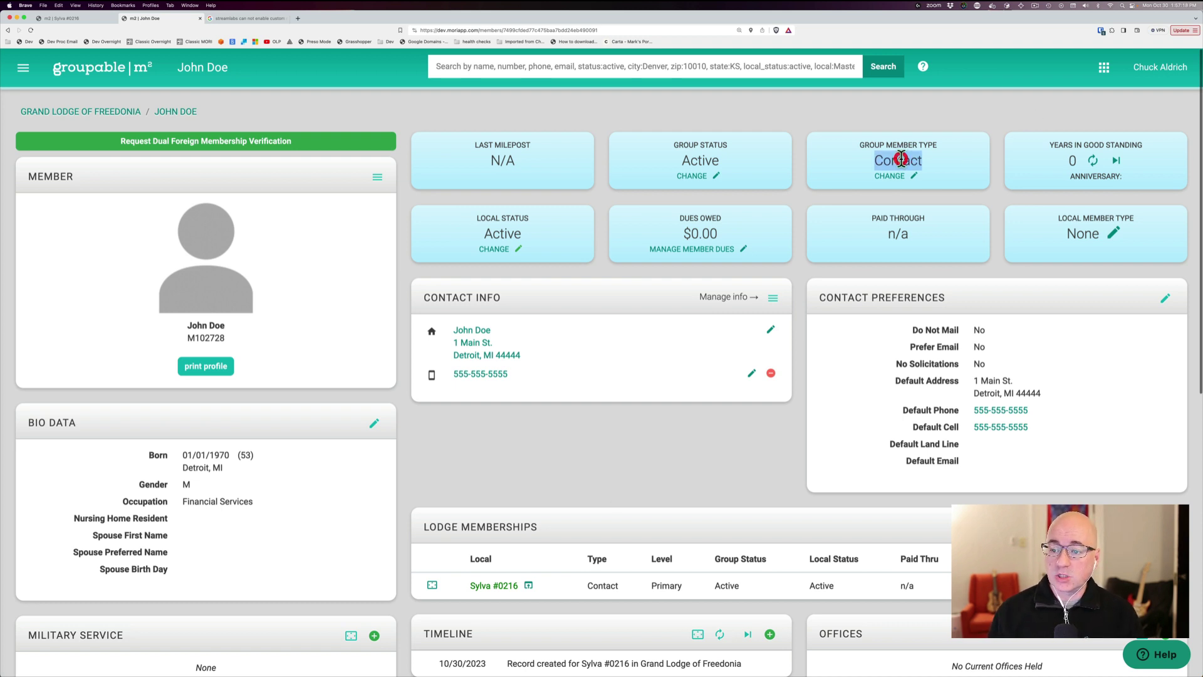
double_click(901, 159)
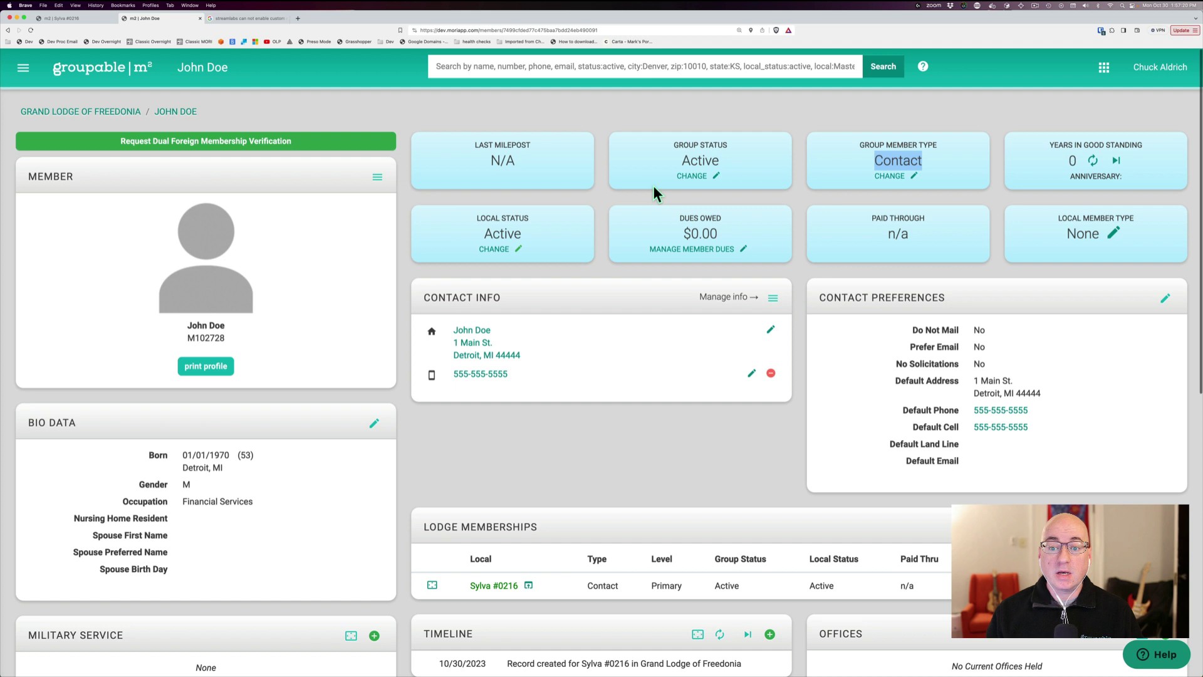
double_click(700, 161)
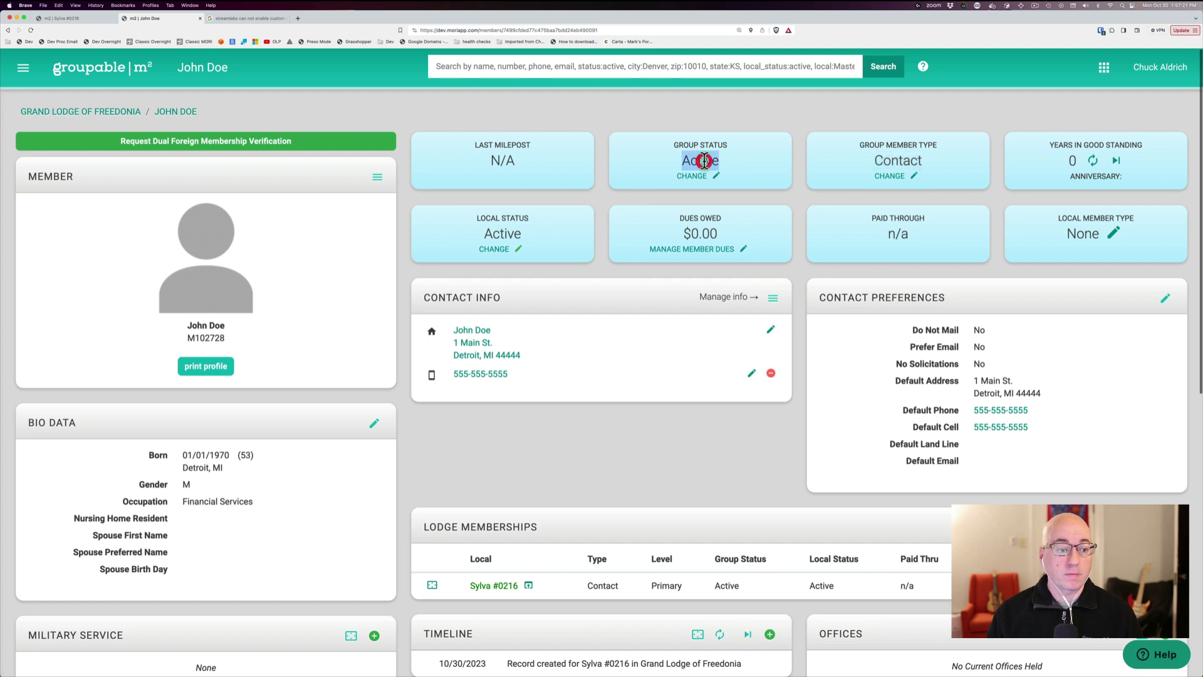
left_click(683, 447)
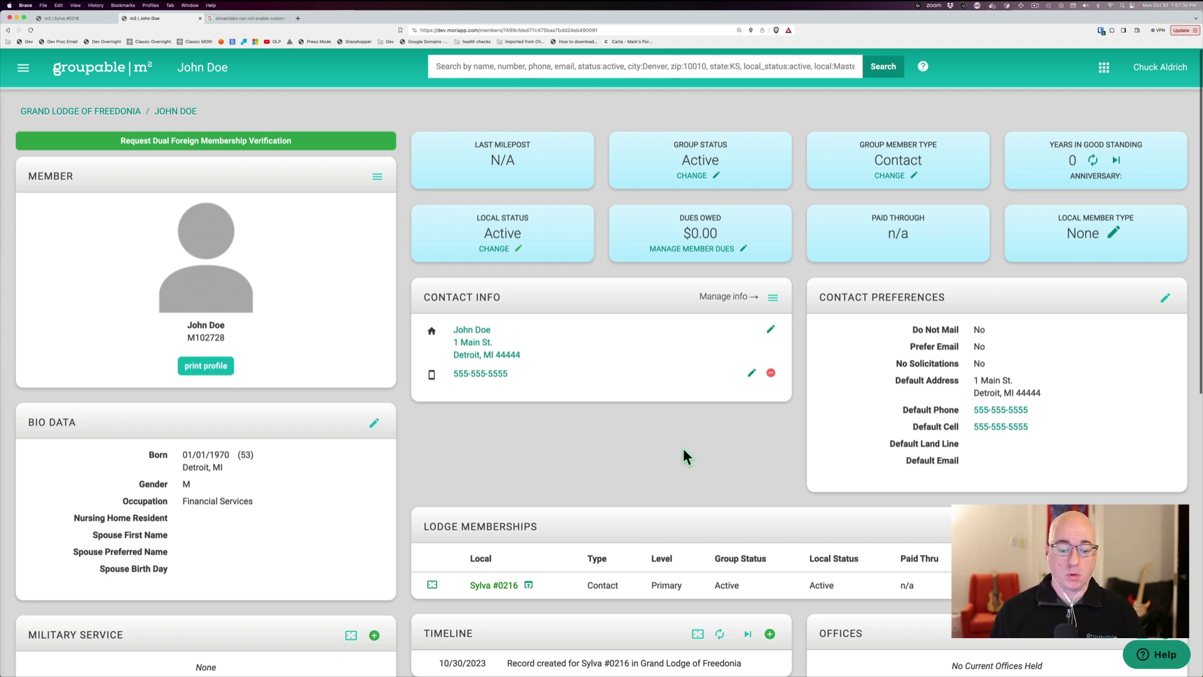
scroll(717, 431, "down", 3)
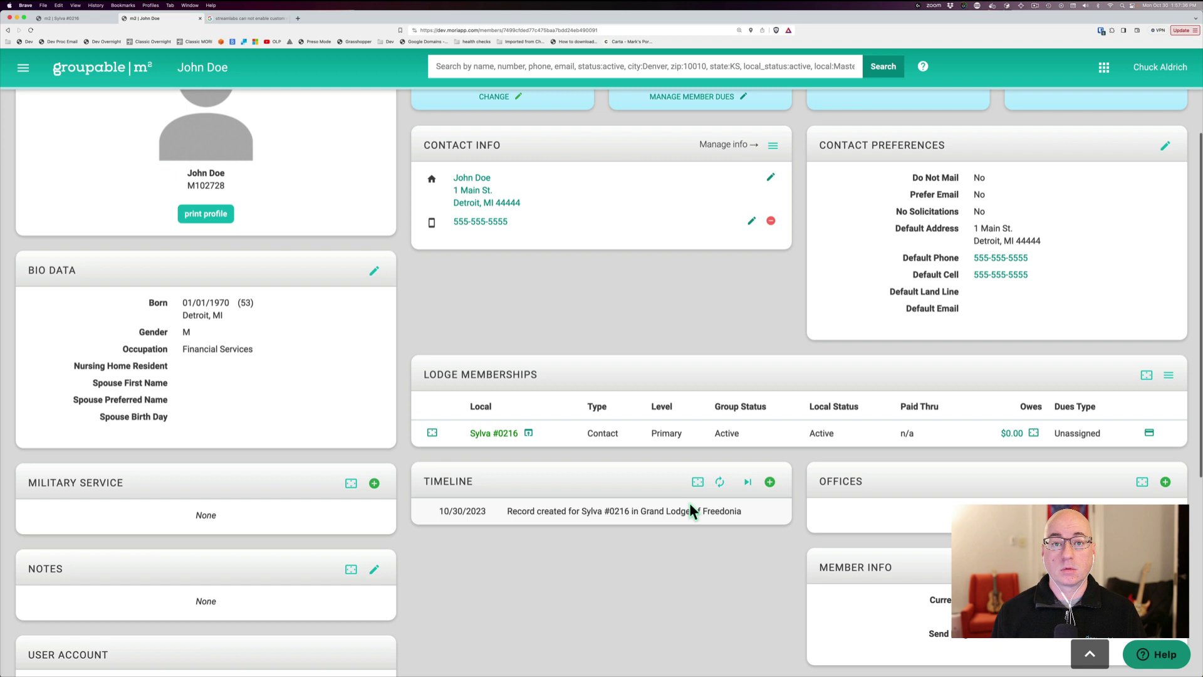
left_click(770, 482)
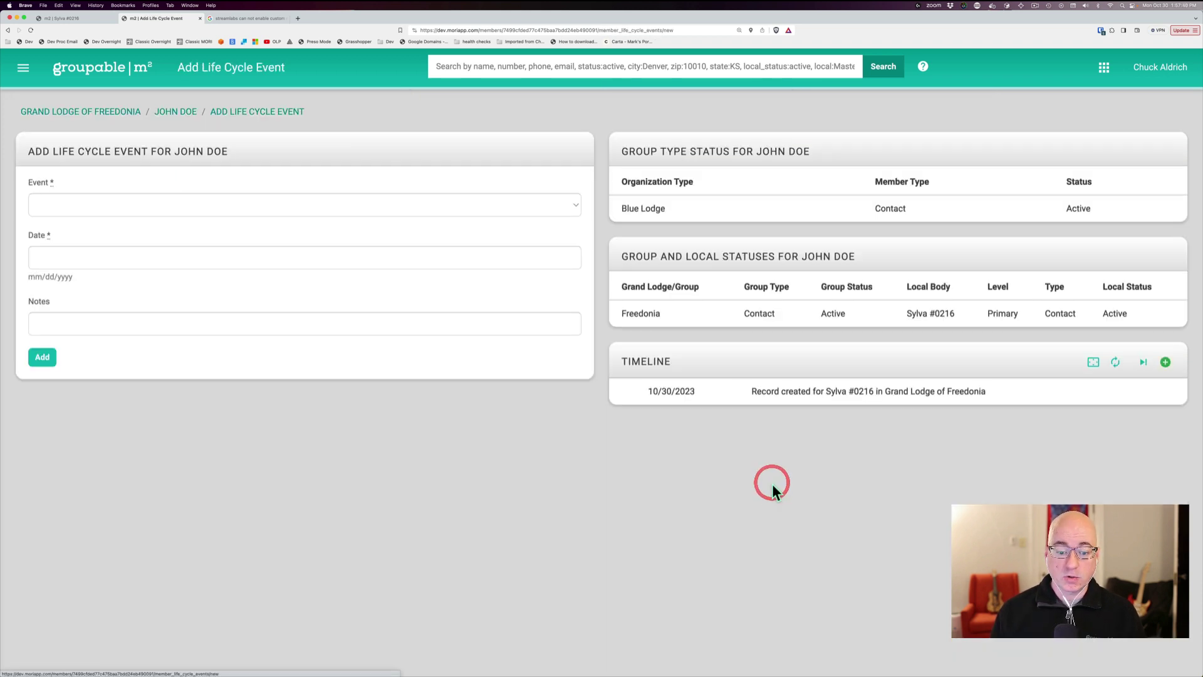
left_click(130, 210)
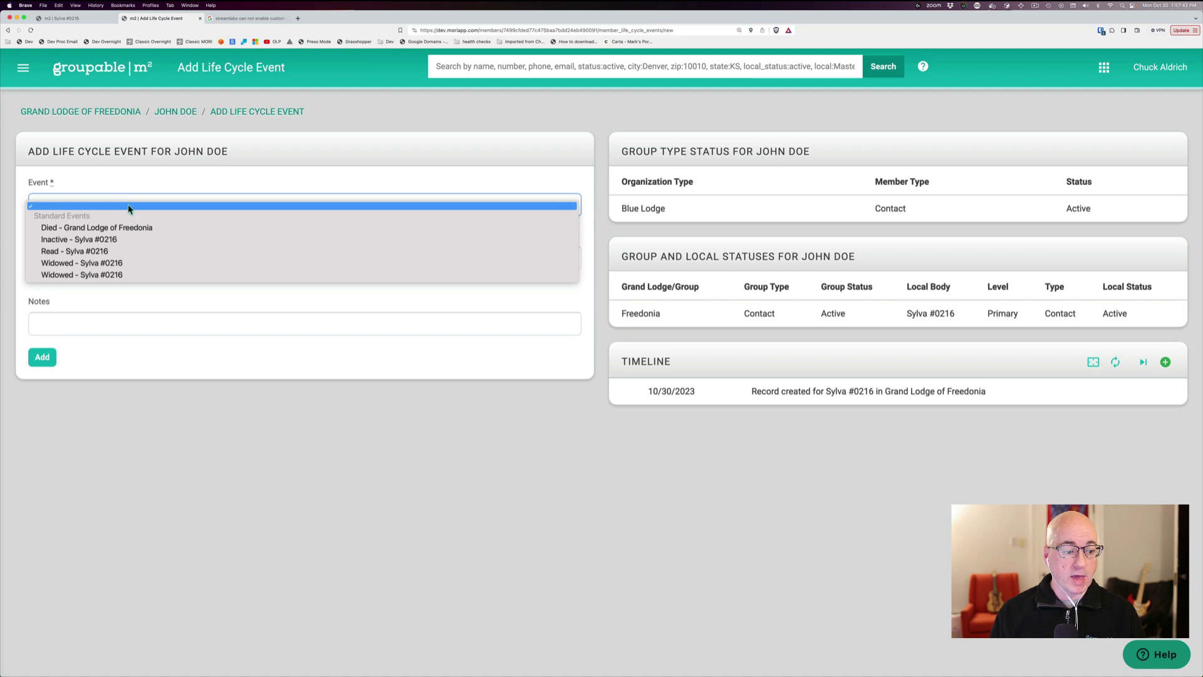
left_click(110, 254)
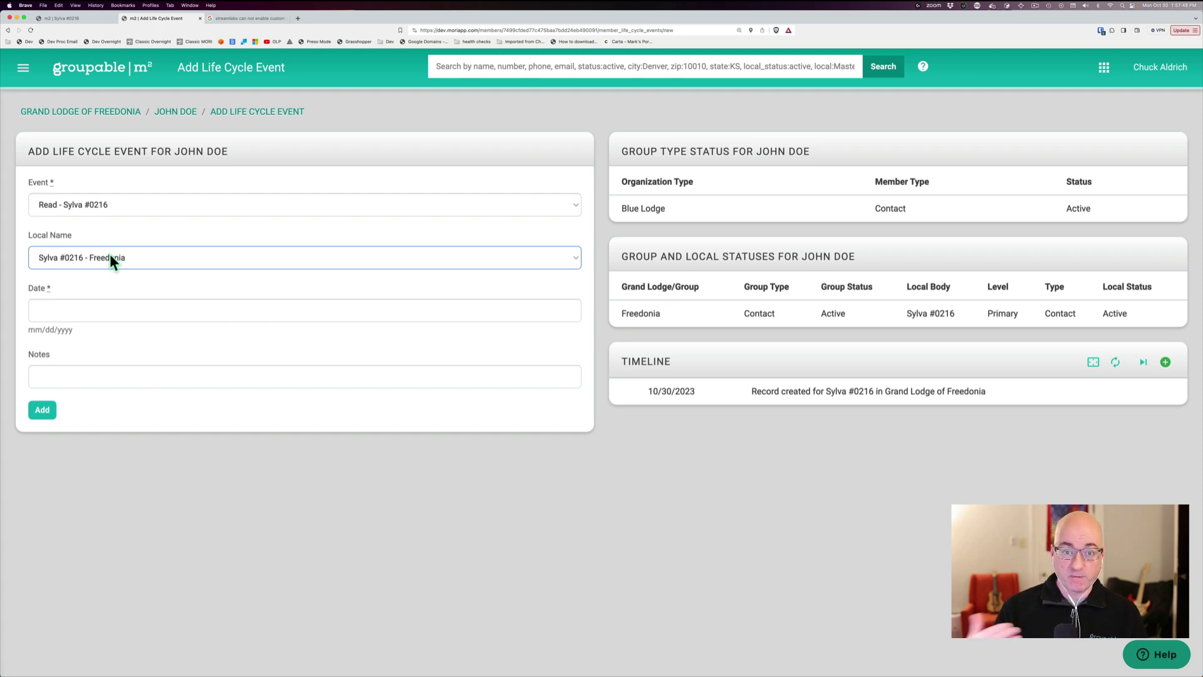
left_click(222, 309)
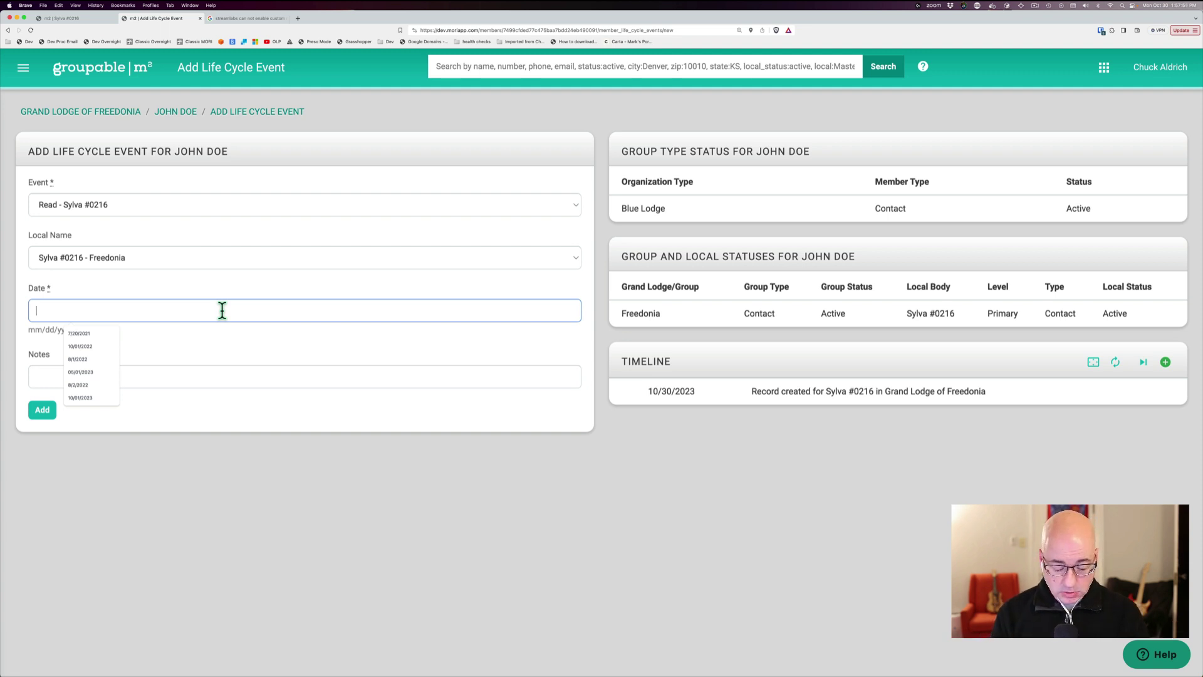
type("7/20/2021")
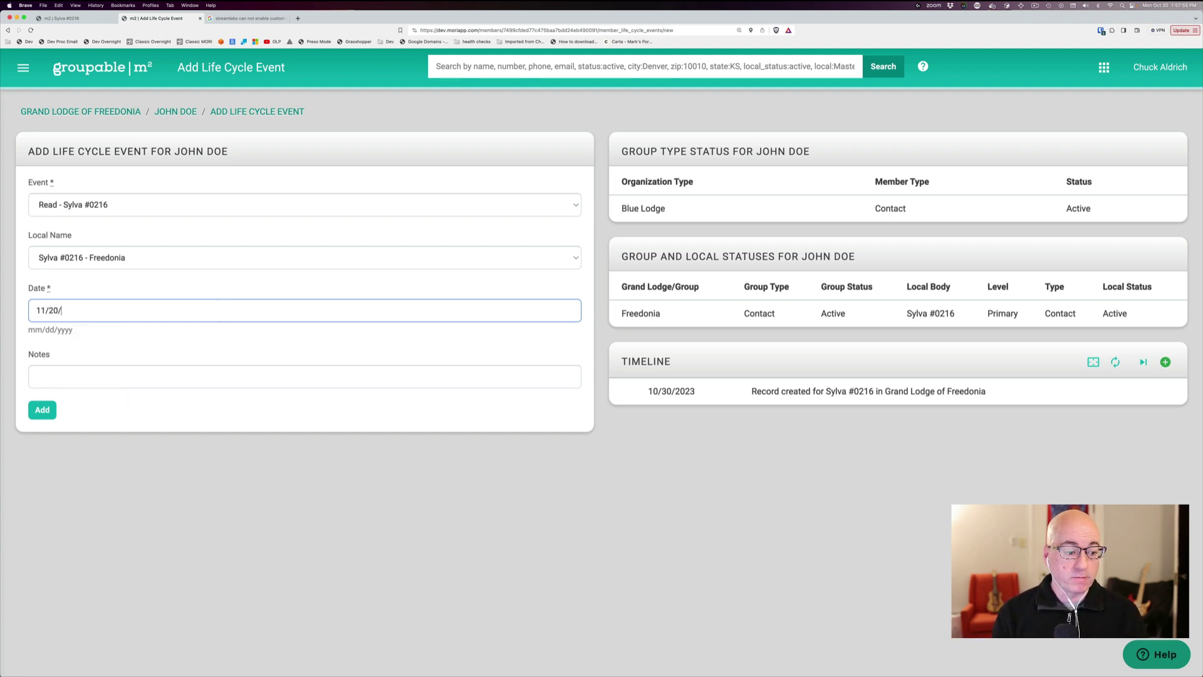
key("BackSpace")
key("BackSpace")
key("BackSpace")
key("BackSpace")
key("BackSpace")
key("BackSpace")
key("BackSpace")
key("BackSpace")
key("BackSpace")
key("Escape")
type("01/")
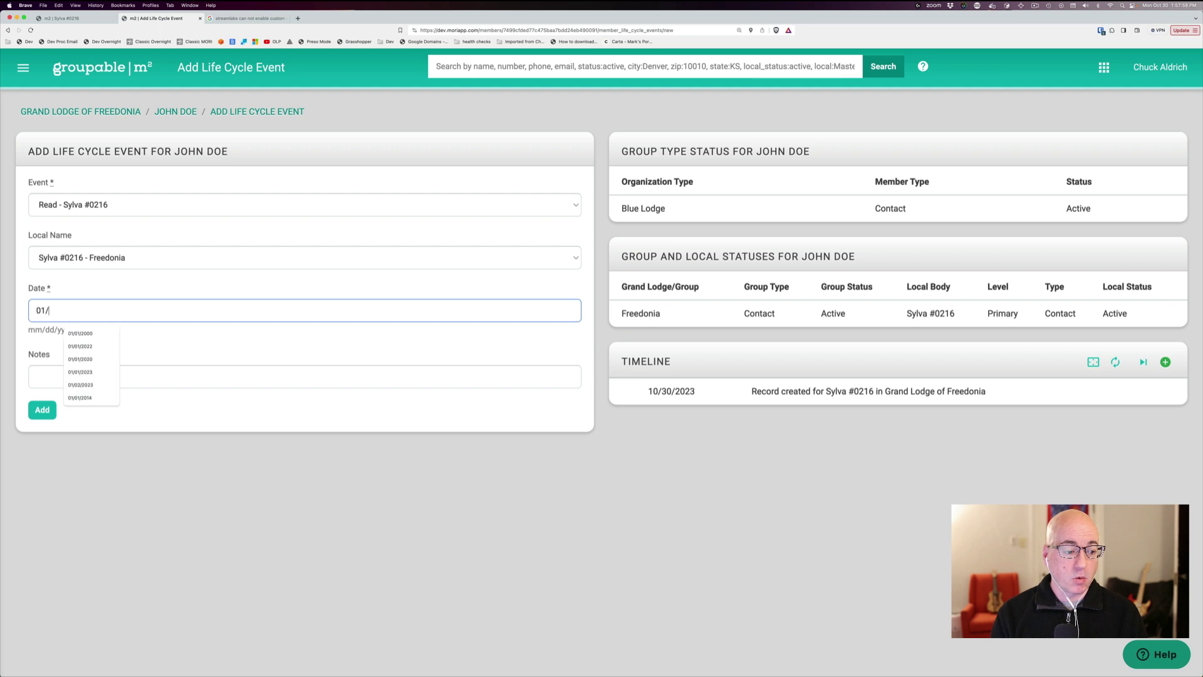
type("01/")
type("2000")
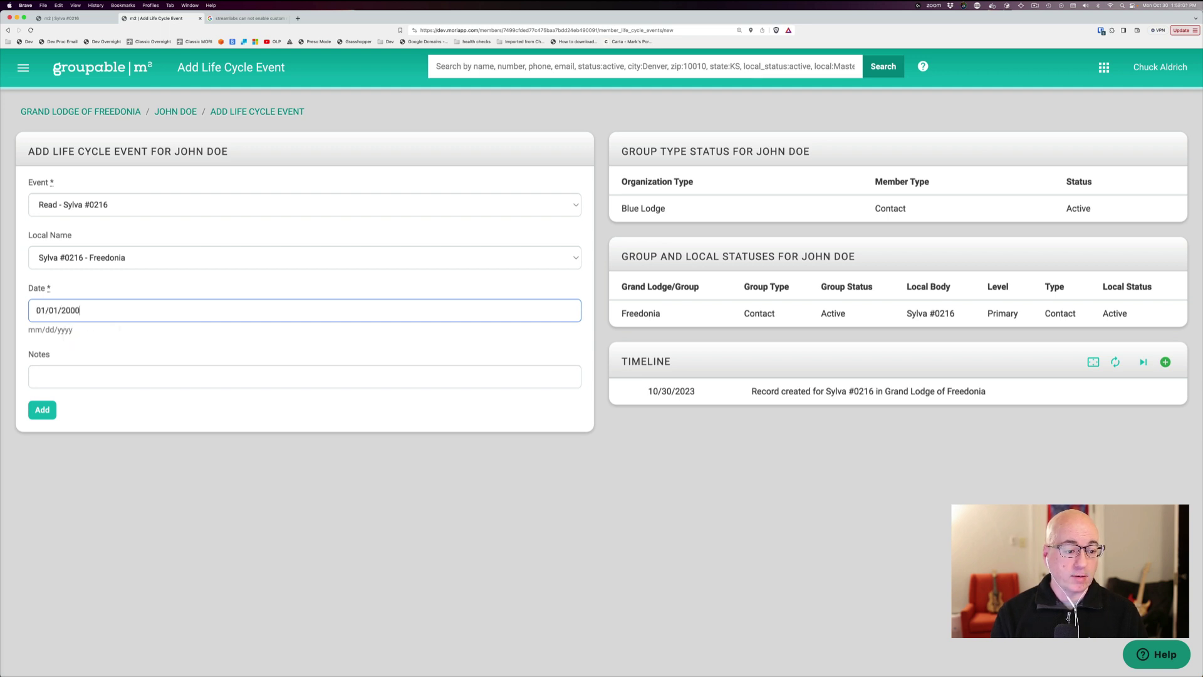
key("Tab")
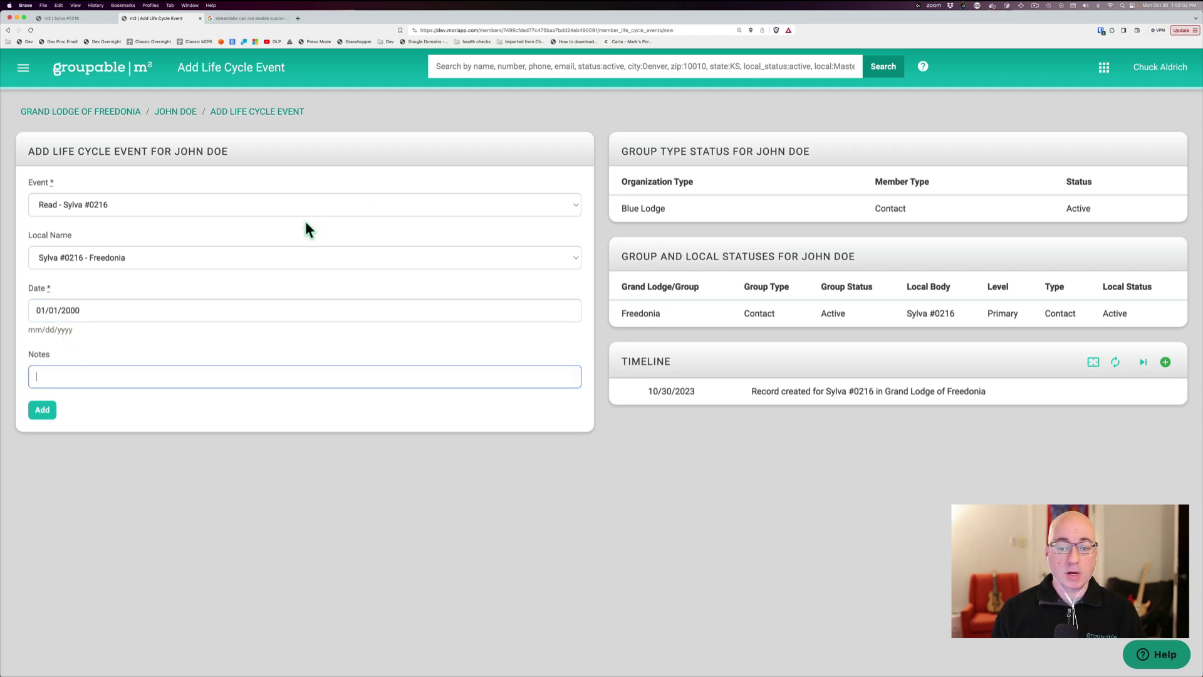
left_click(50, 415)
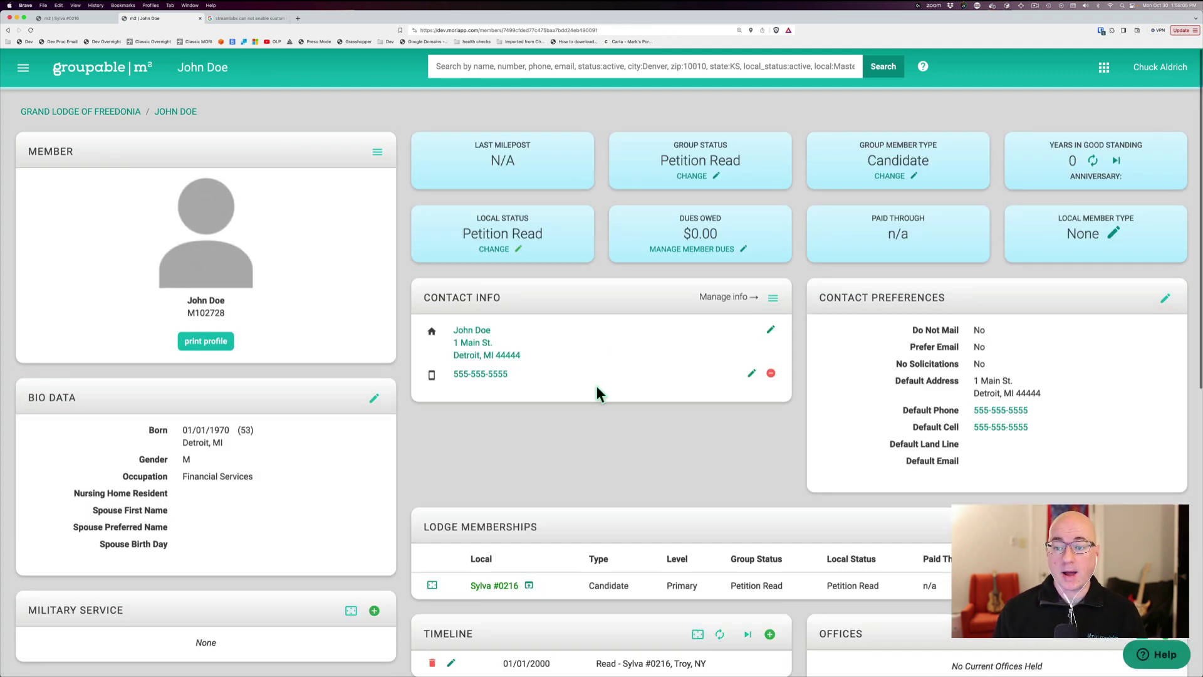
double_click(682, 158)
triple_click(682, 158)
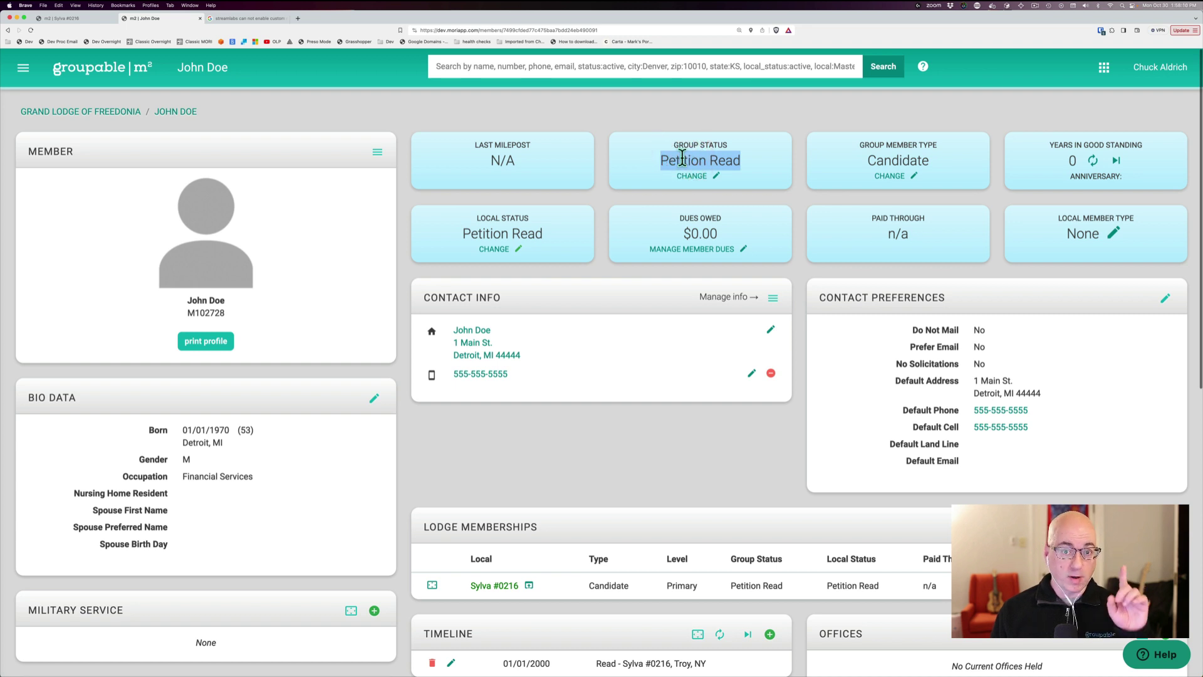
double_click(504, 235)
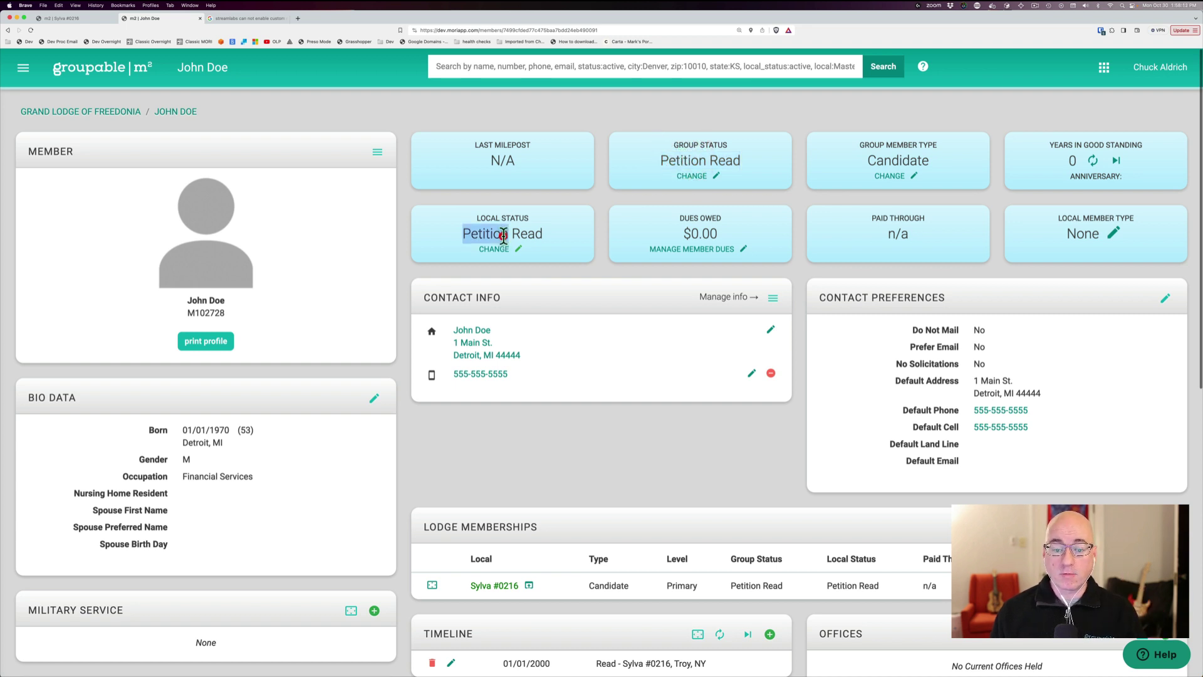
triple_click(503, 235)
double_click(892, 164)
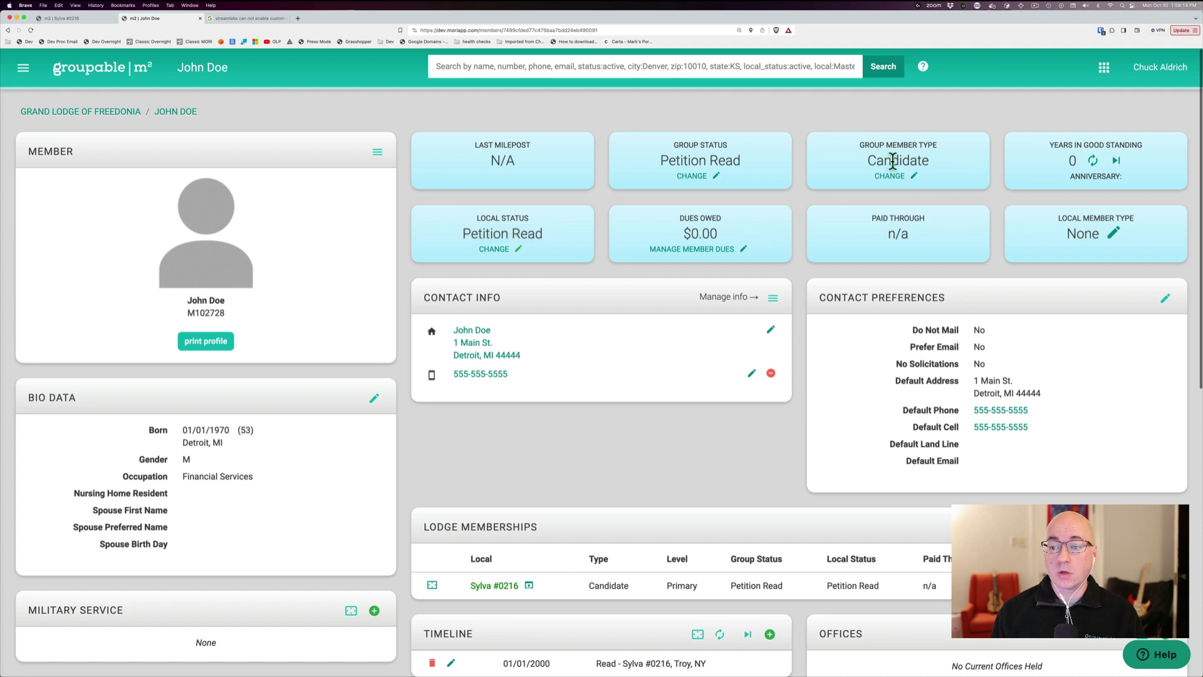
triple_click(893, 163)
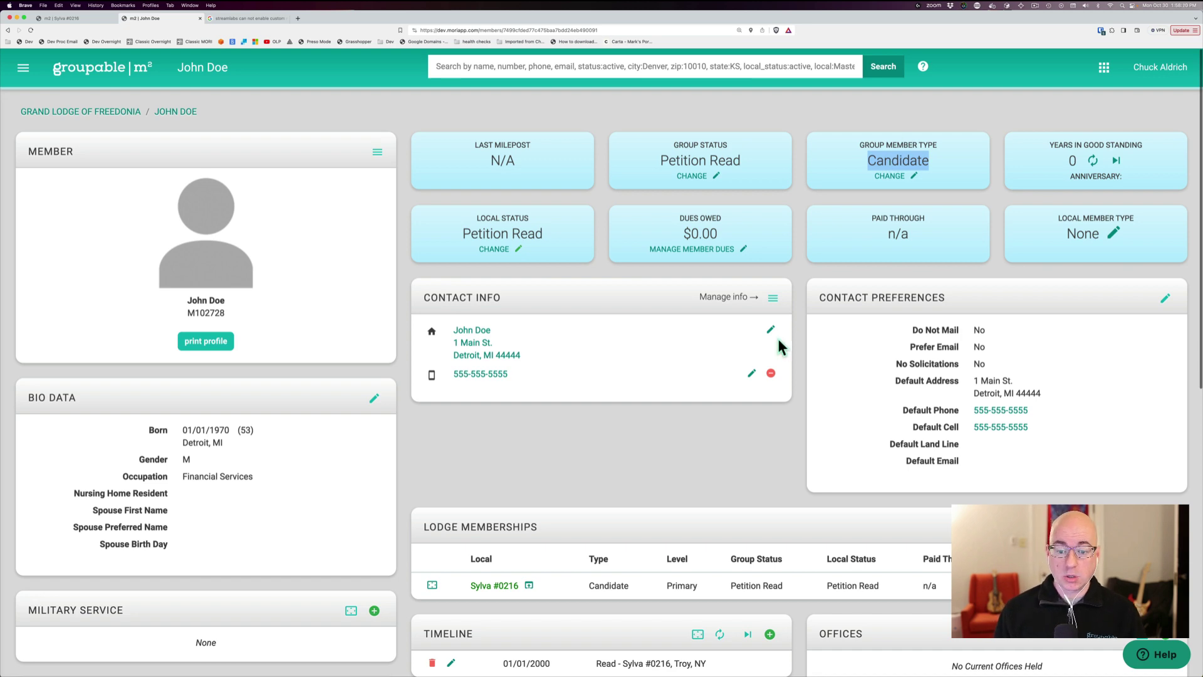
scroll(524, 433, "down", 6)
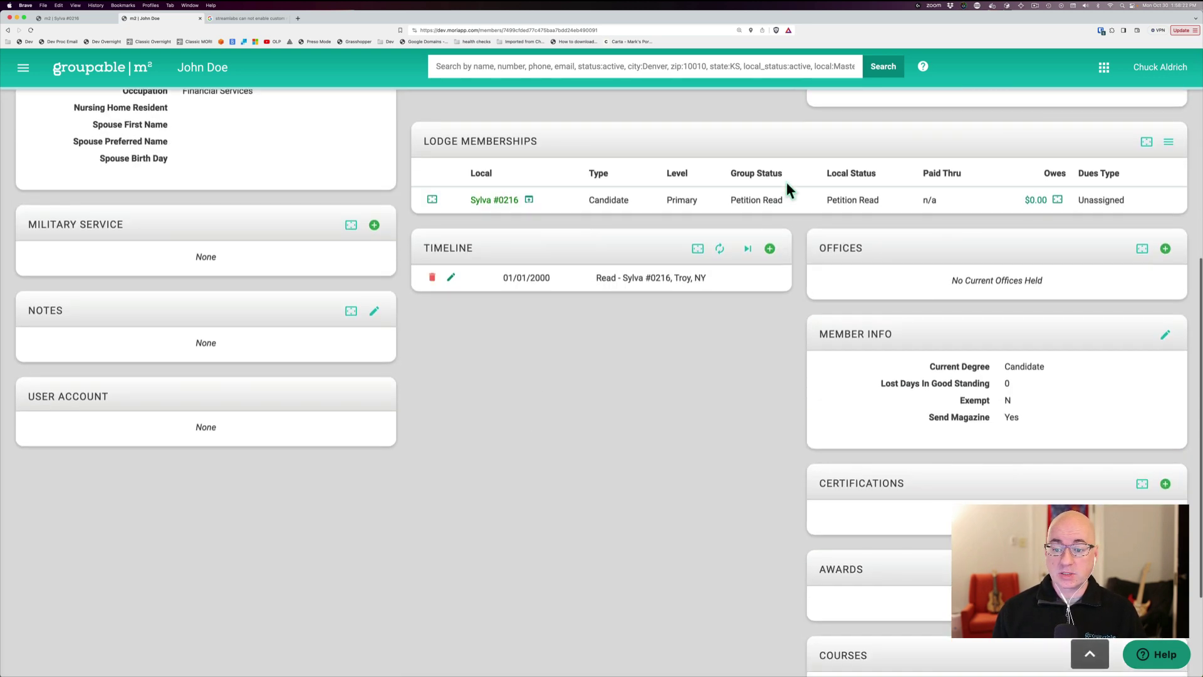
Step: Add an Elected - Sylva #0216 timeline event dated 02/01/2000
left_click(770, 249)
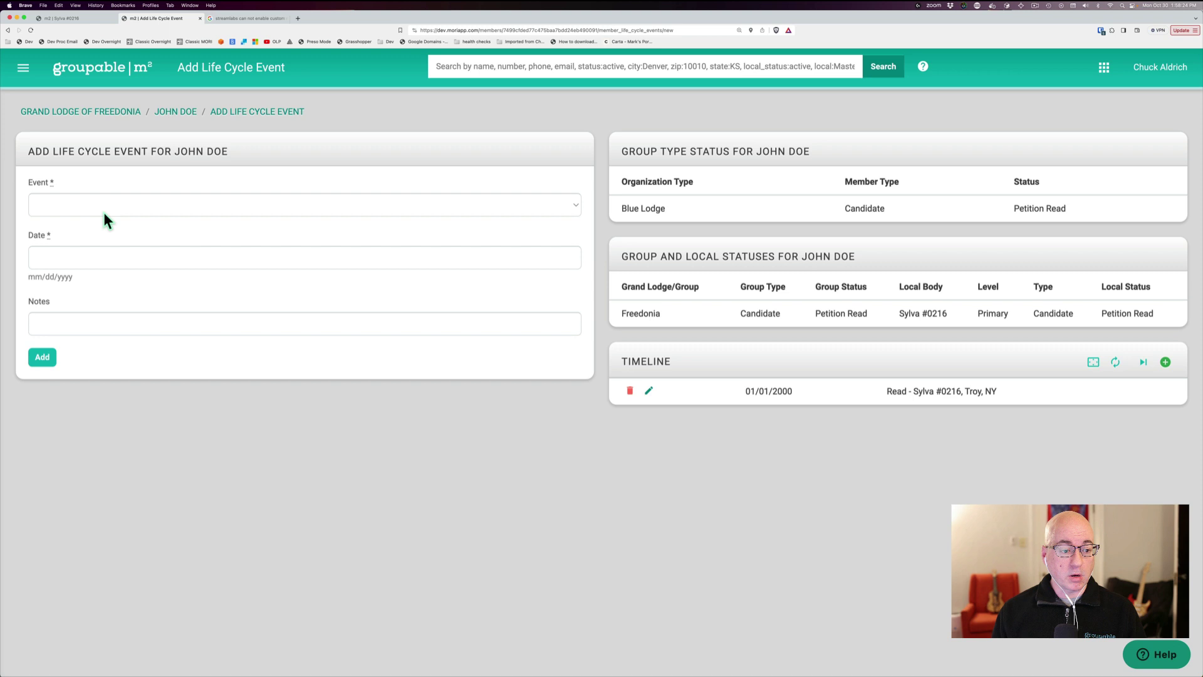
left_click(104, 209)
left_click(102, 241)
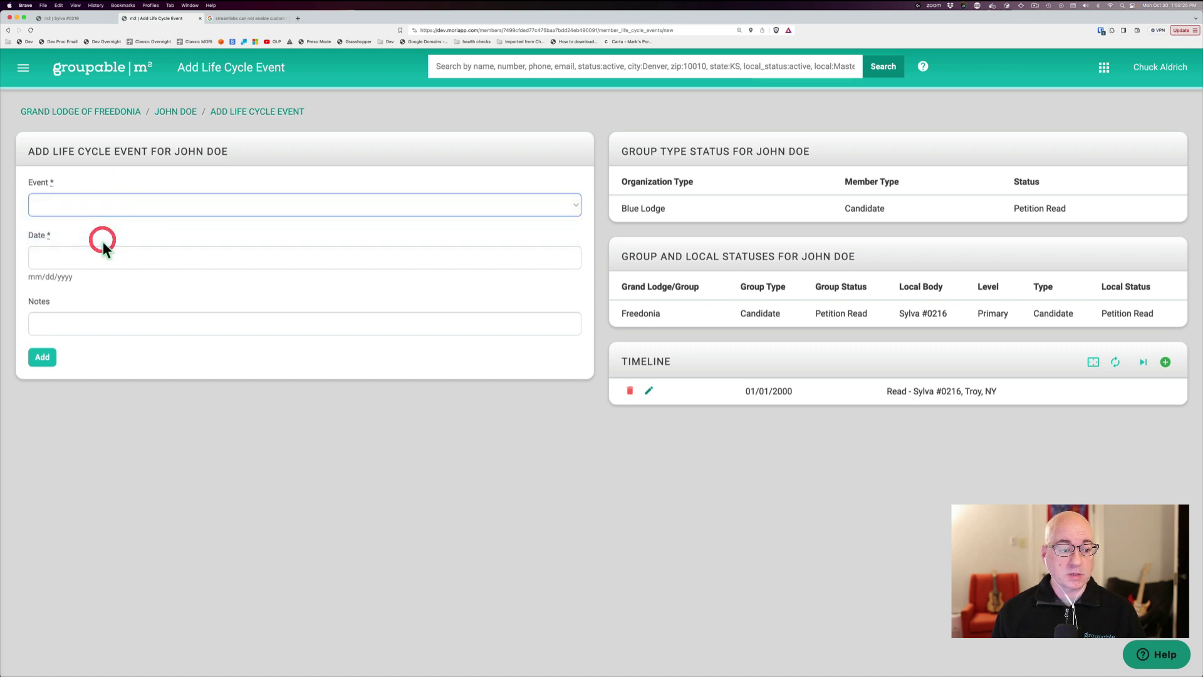
left_click(125, 310)
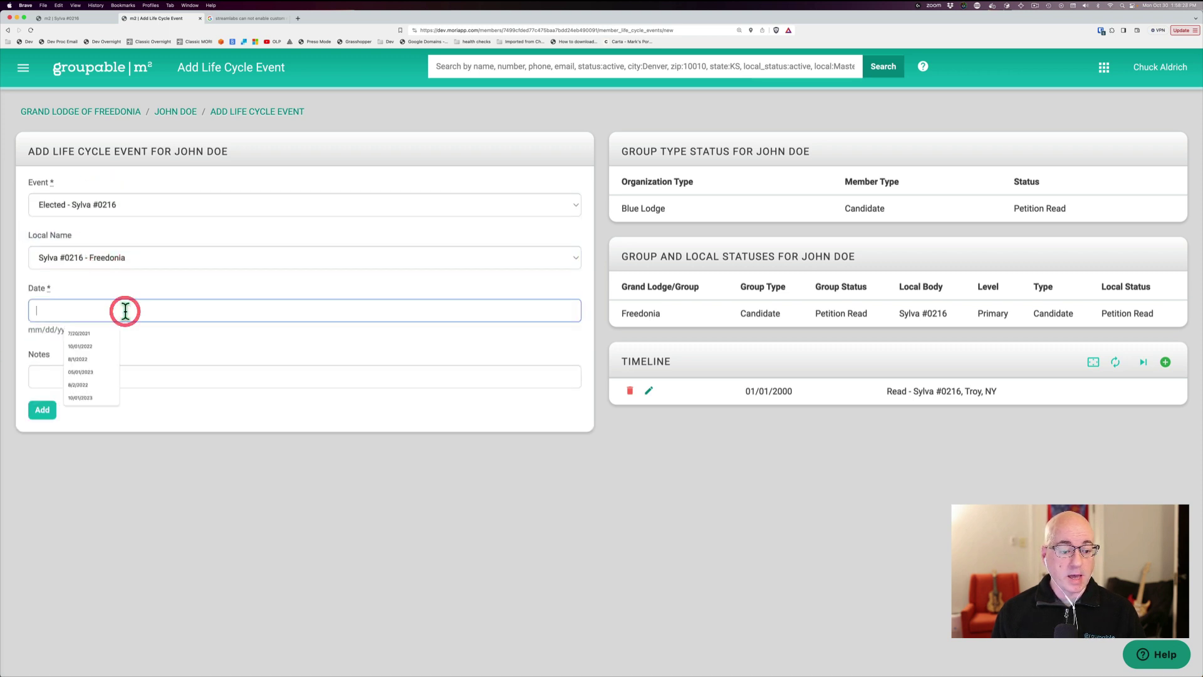
type("02/01/2000")
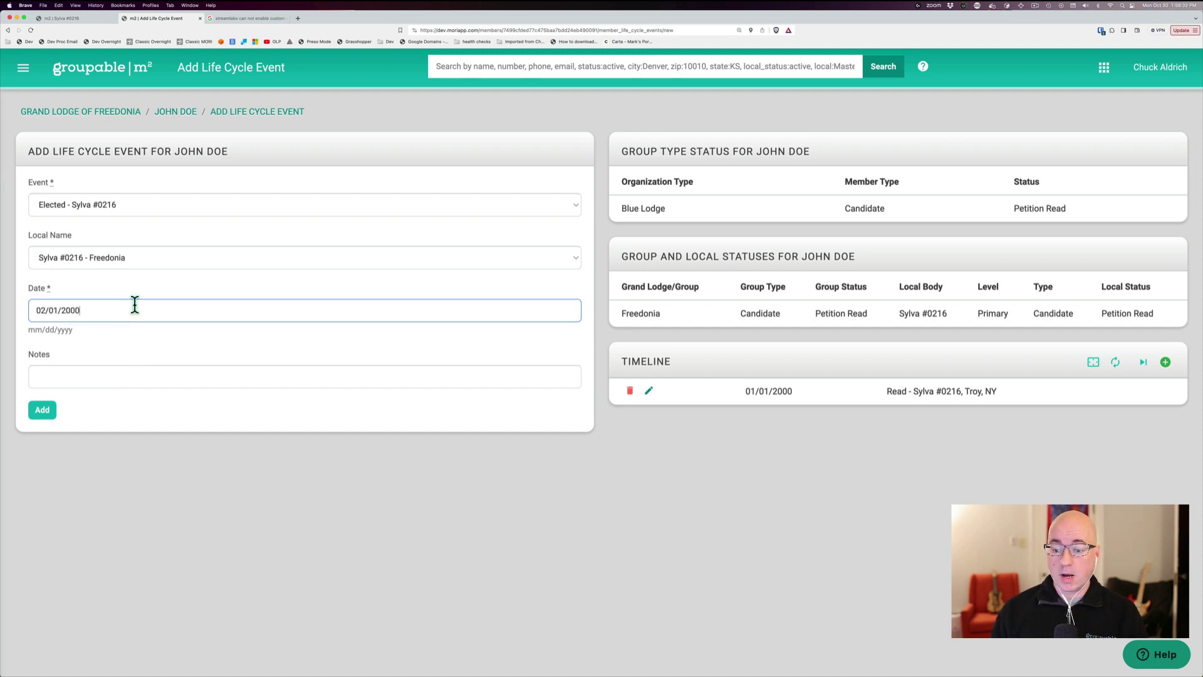
Step: Review the Elected group and local status and the Candidate member type
left_click_drag(734, 392, 1066, 401)
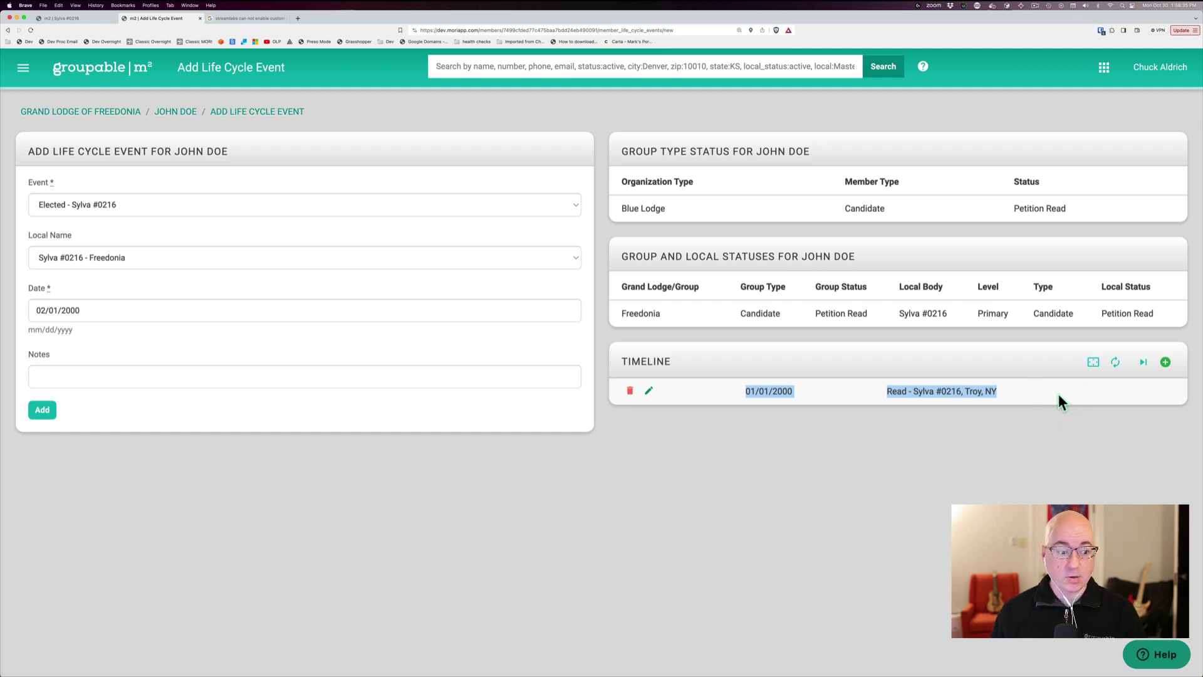
left_click(118, 336)
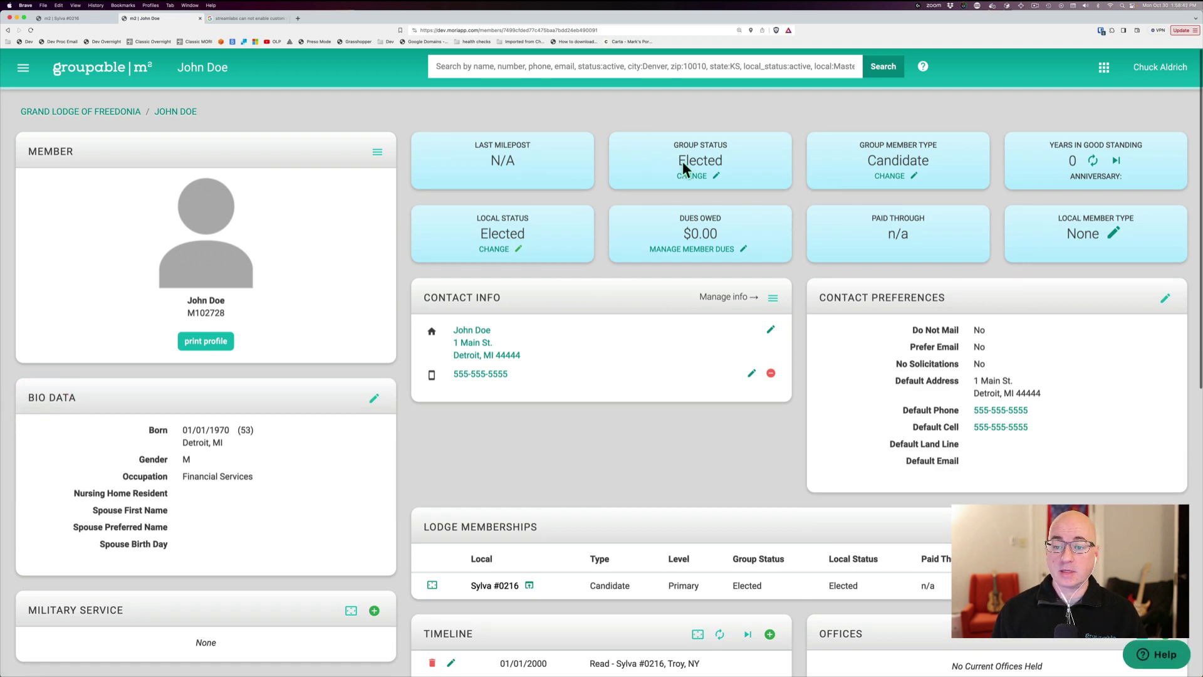
double_click(700, 161)
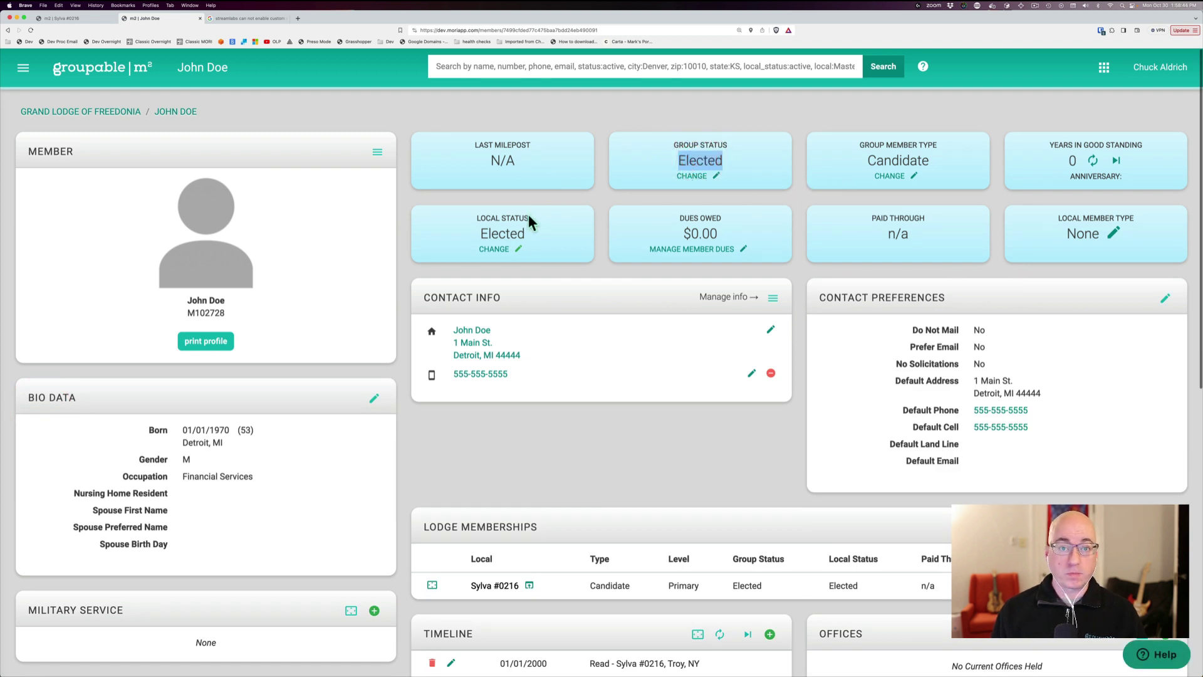
double_click(484, 233)
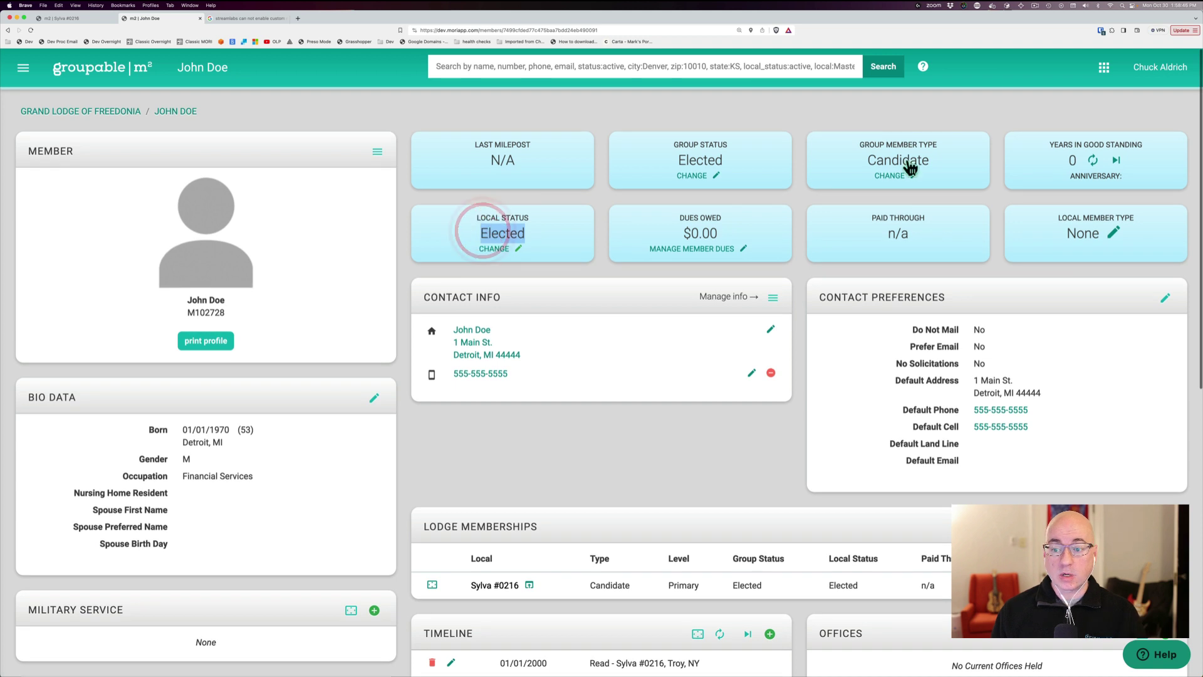
double_click(888, 159)
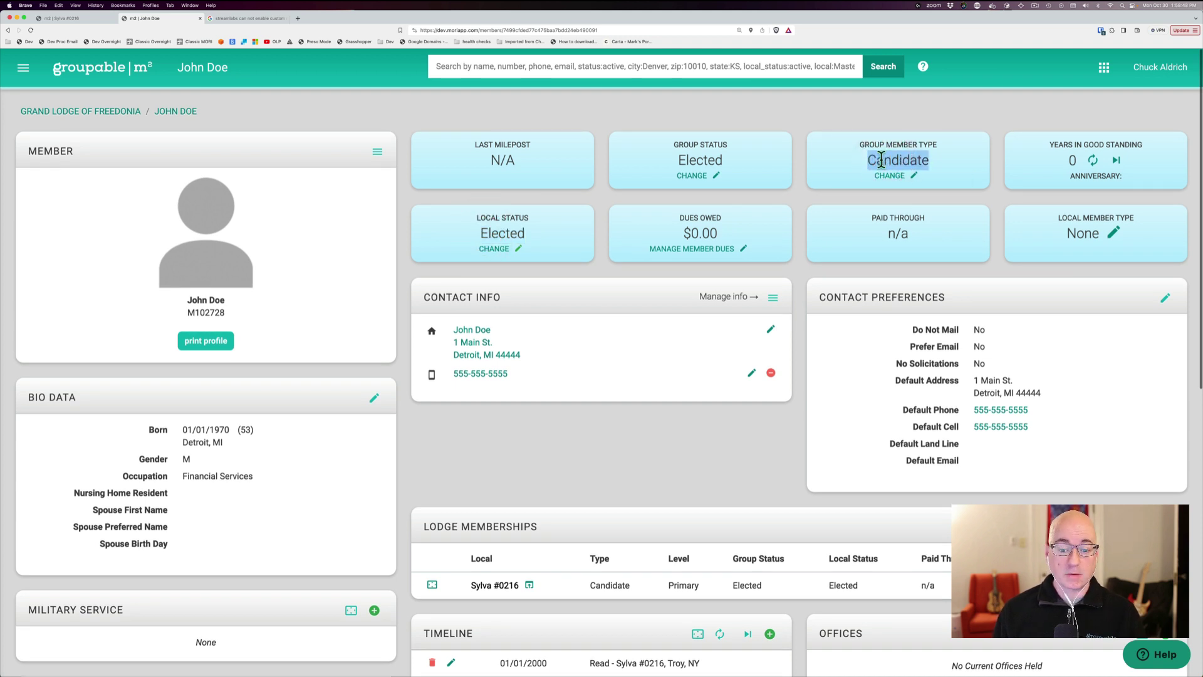
scroll(597, 418, "down", 5)
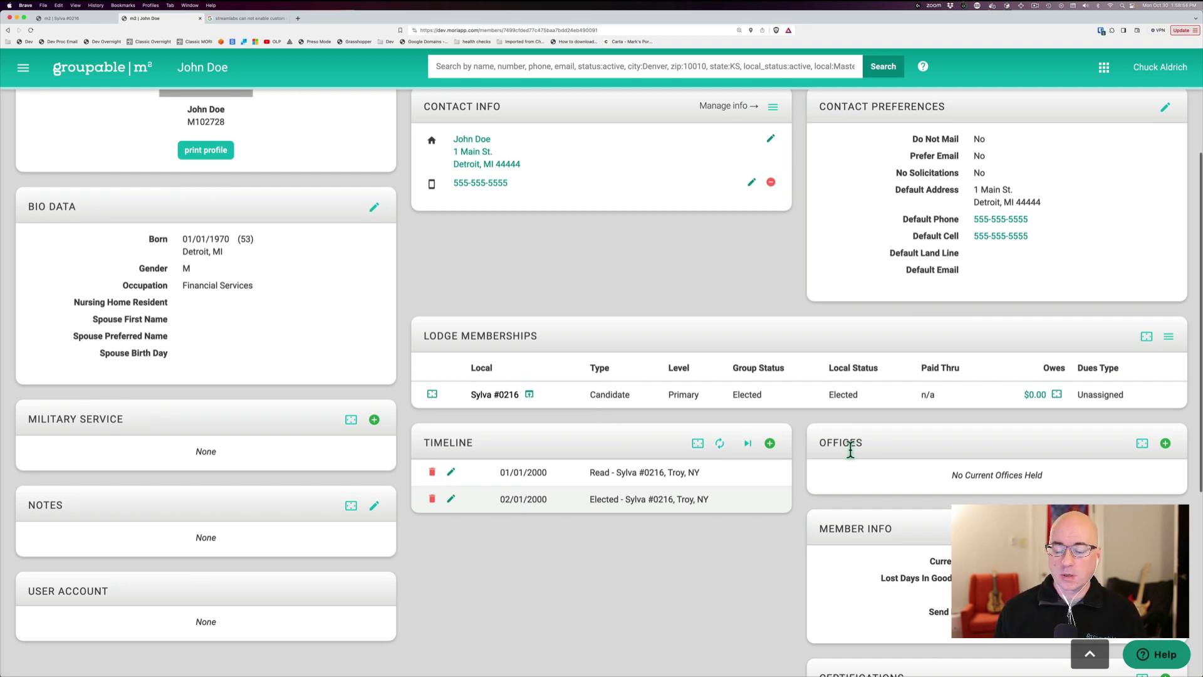
Step: Record an Initiated - Sylva #0216 event dated 03/01/2000
left_click(769, 445)
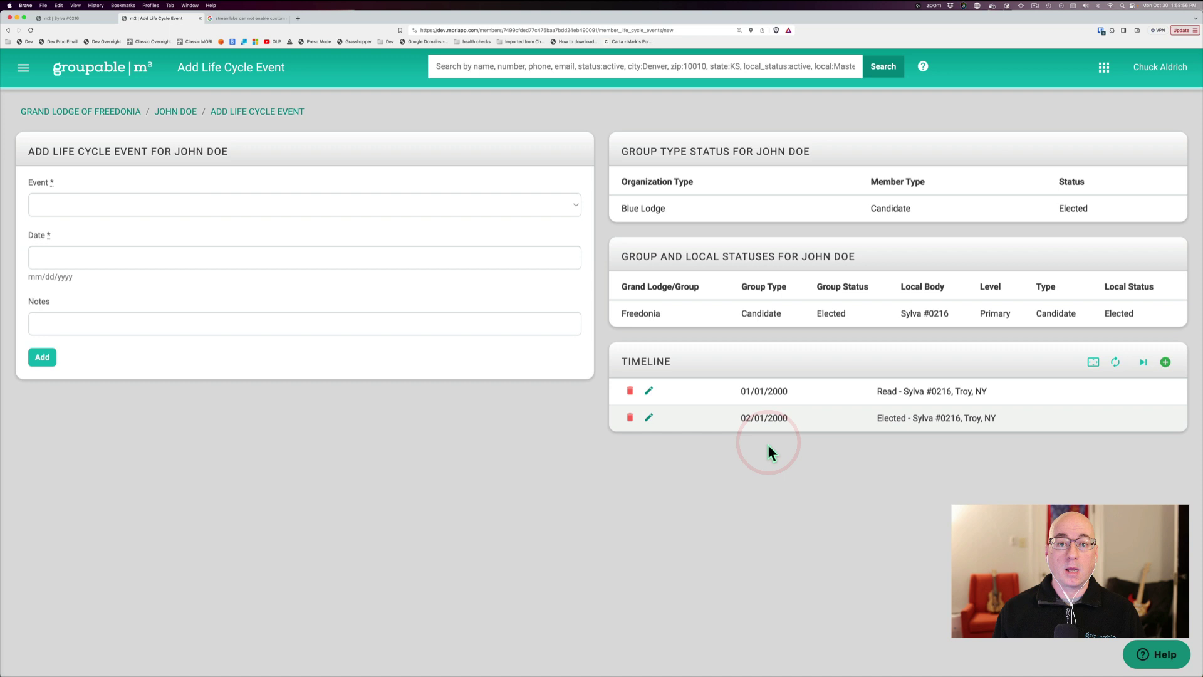
left_click(130, 205)
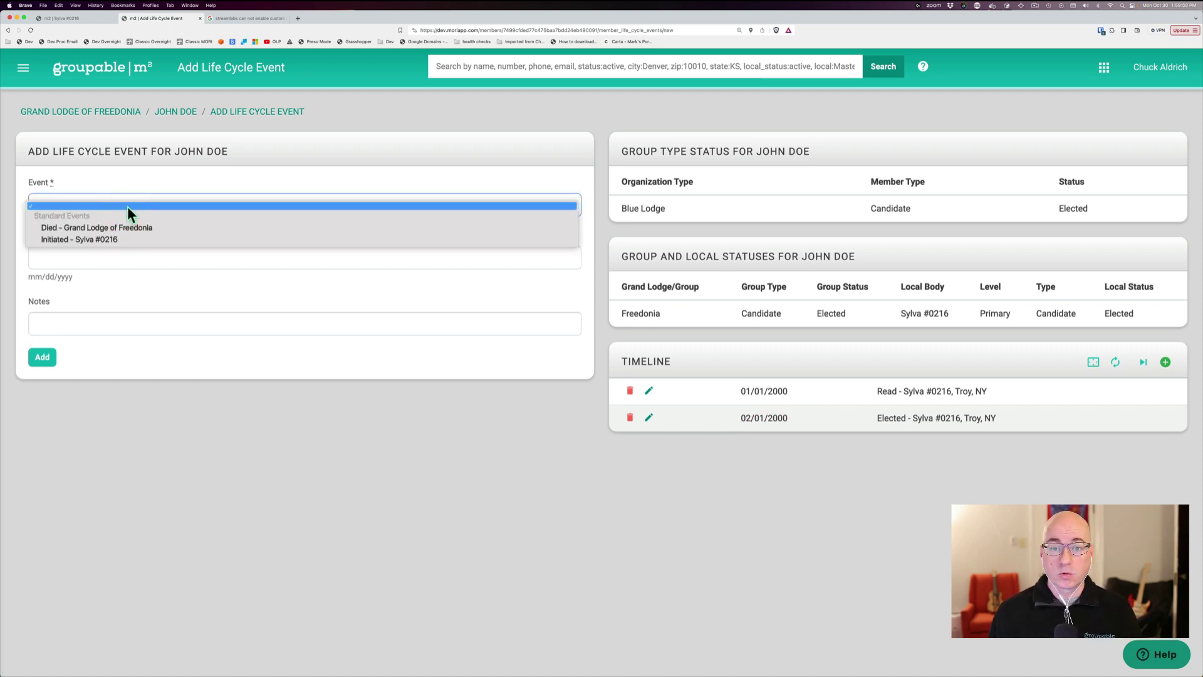
left_click(121, 242)
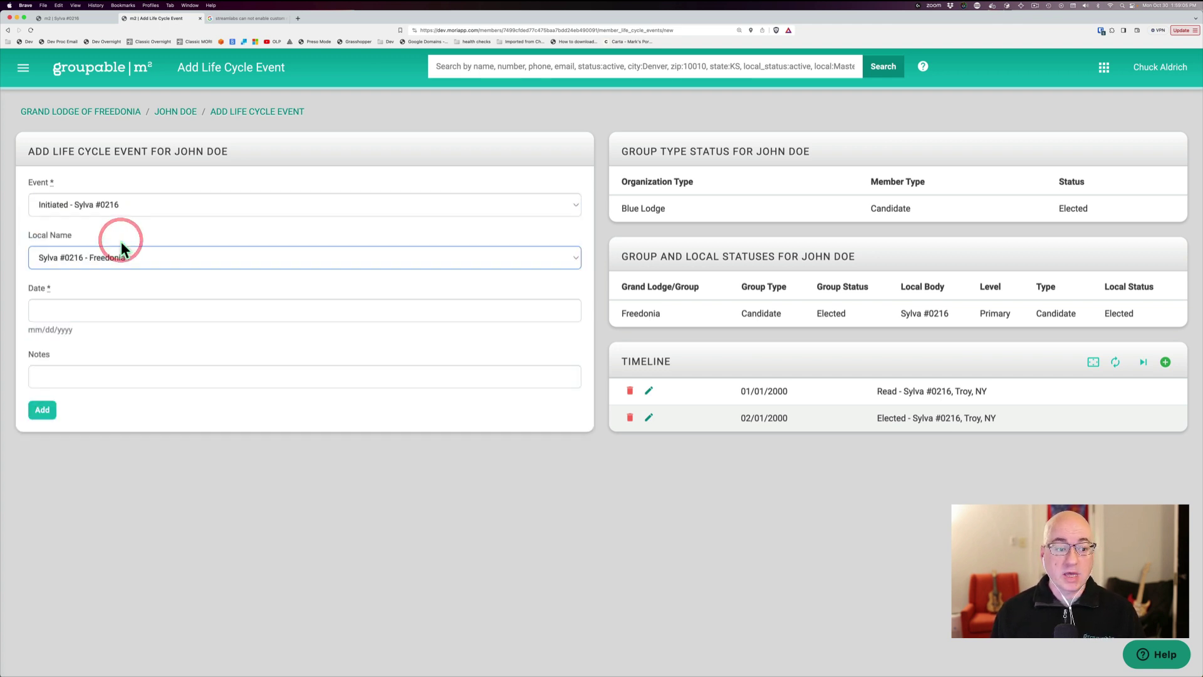
left_click(140, 312)
type("03/01/")
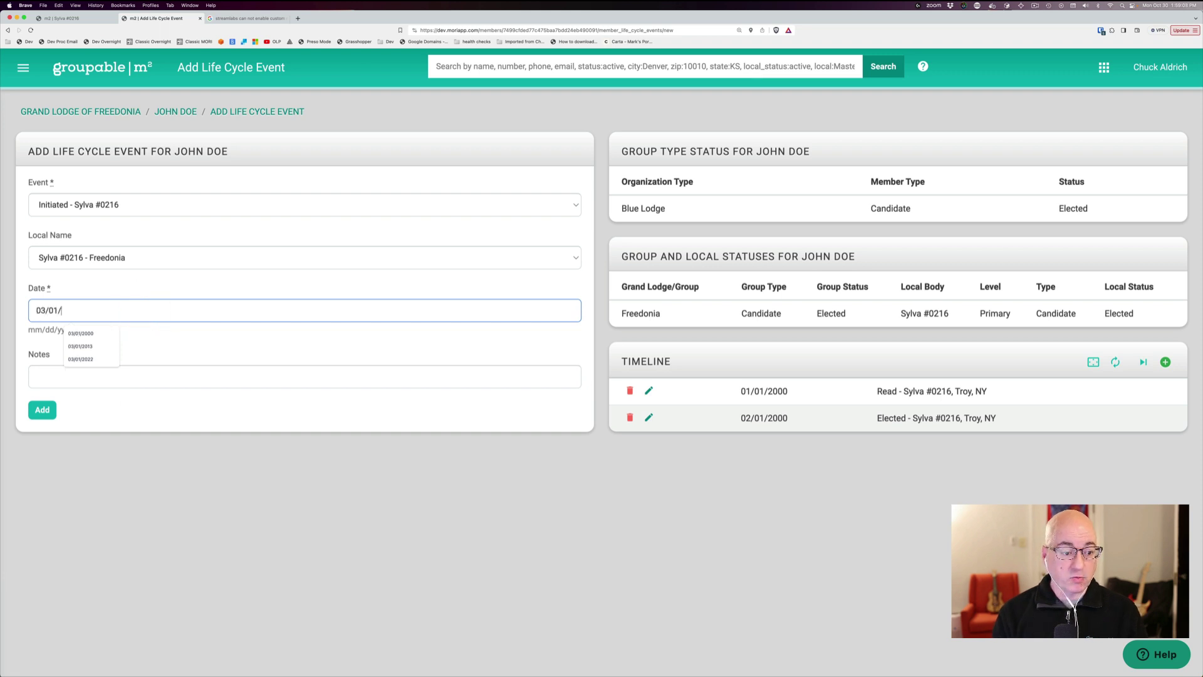
type("2000")
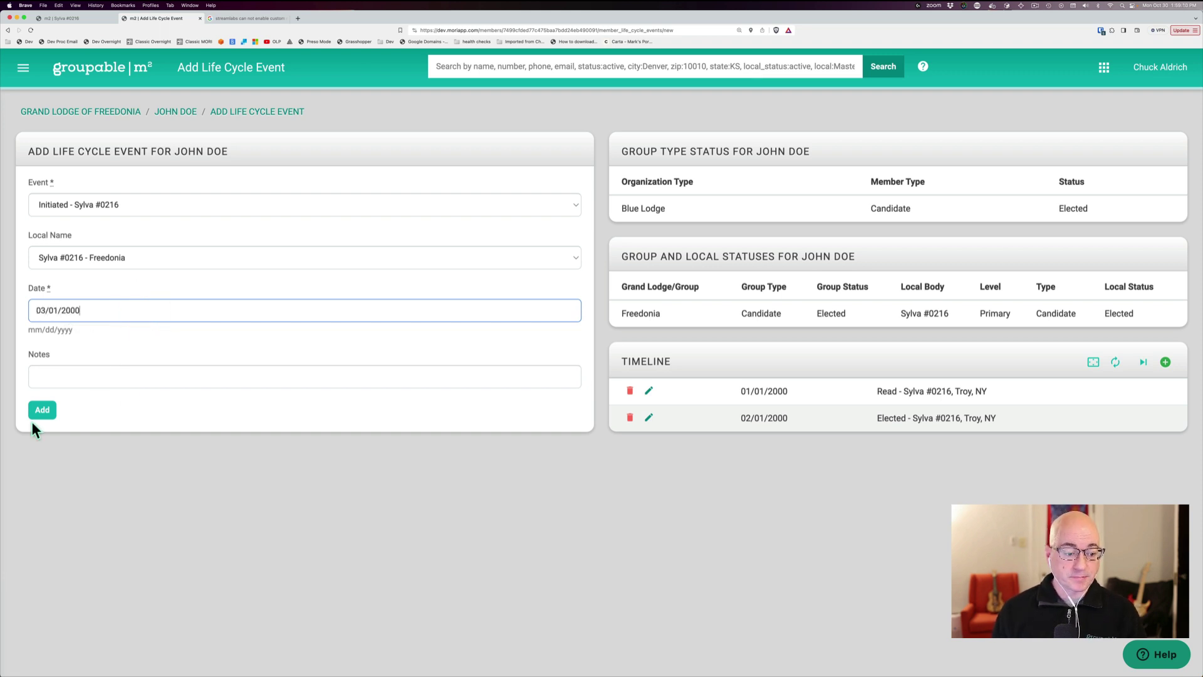
left_click(40, 415)
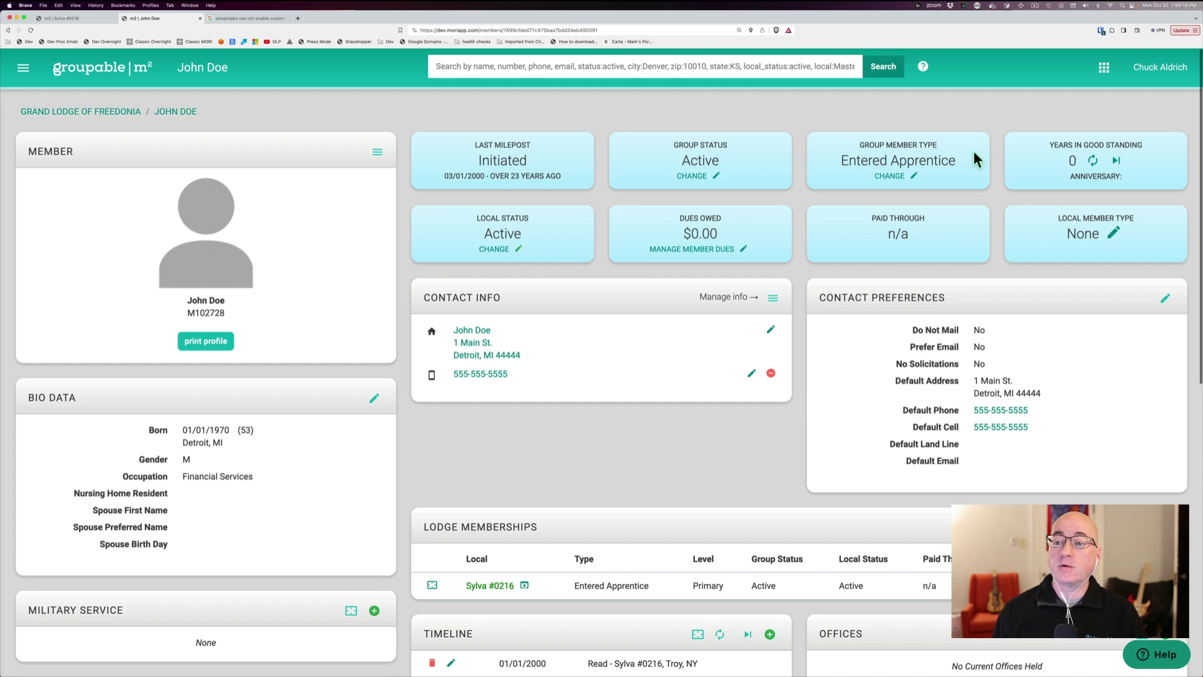
Step: Confirm the cards show Entered Apprentice with Active group and local status
triple_click(916, 163)
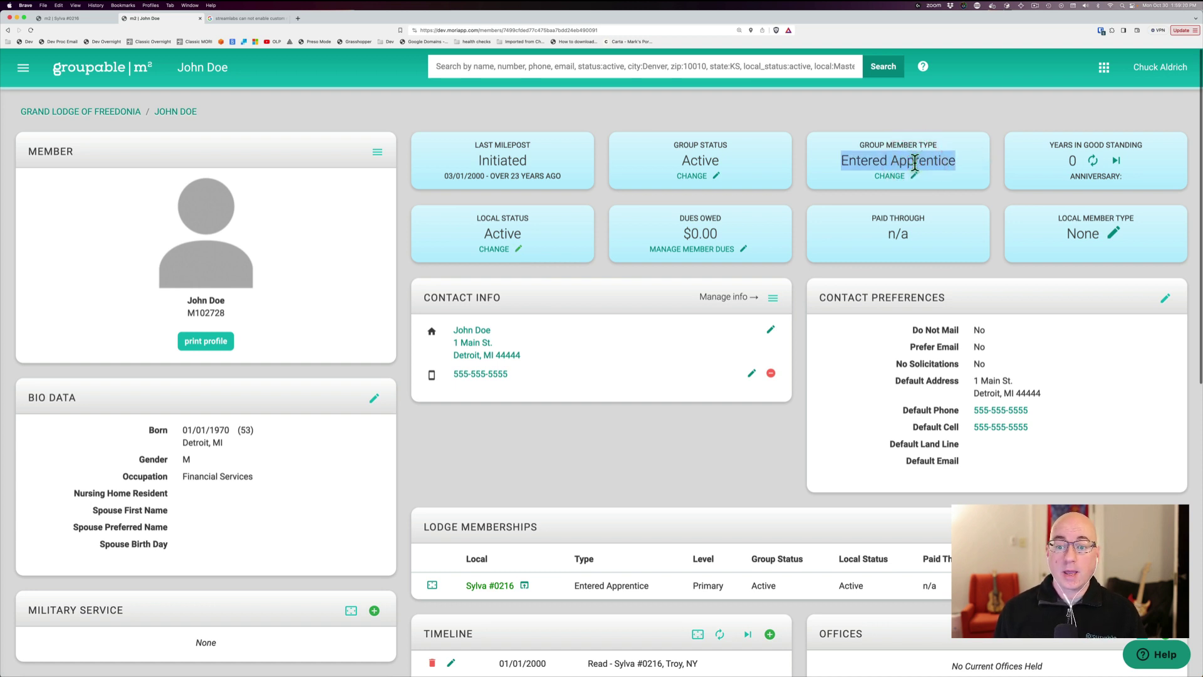
double_click(701, 161)
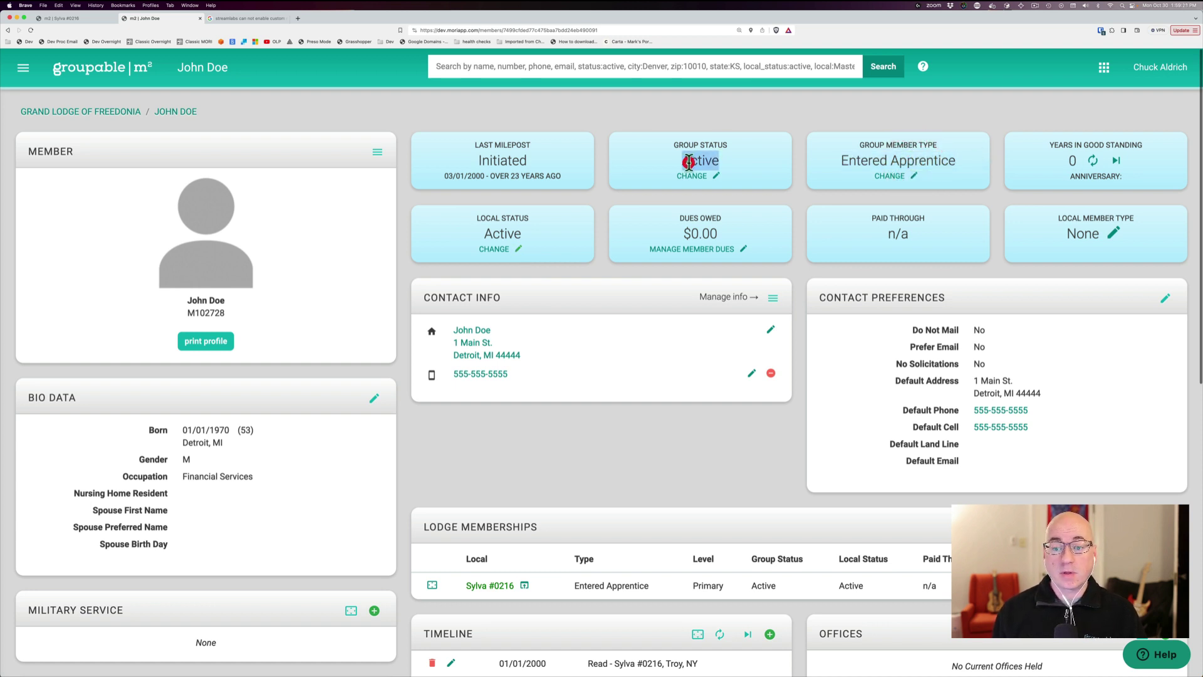
double_click(498, 231)
left_click(608, 403)
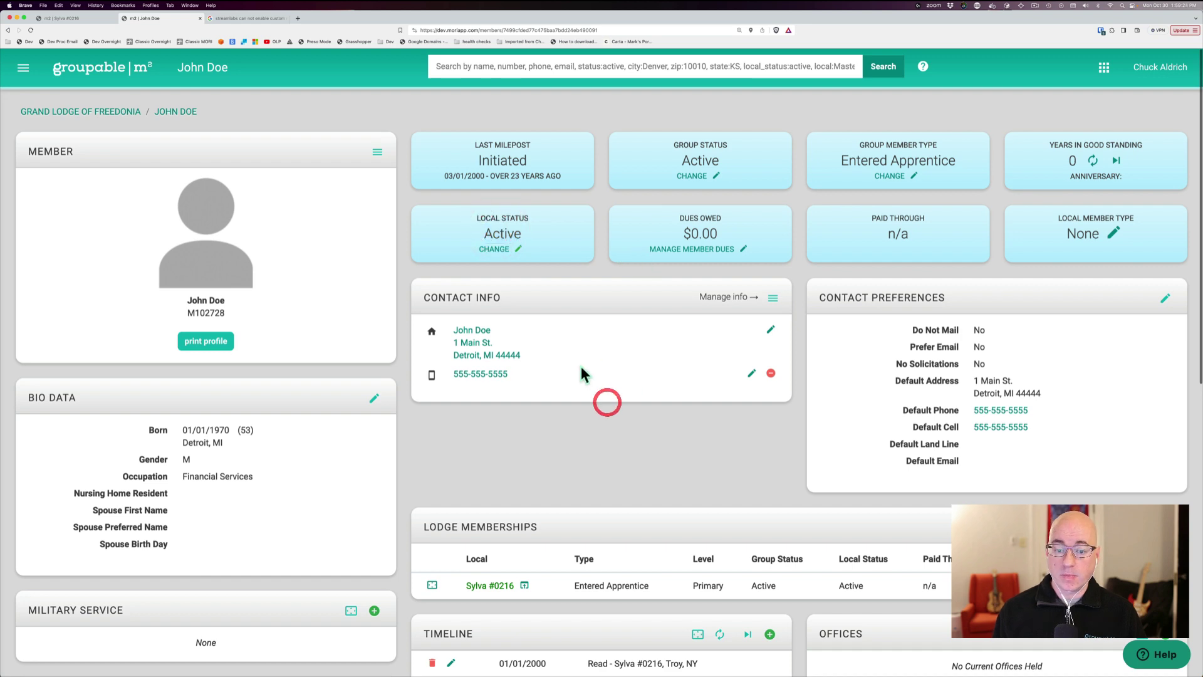
scroll(582, 366, "down", 5)
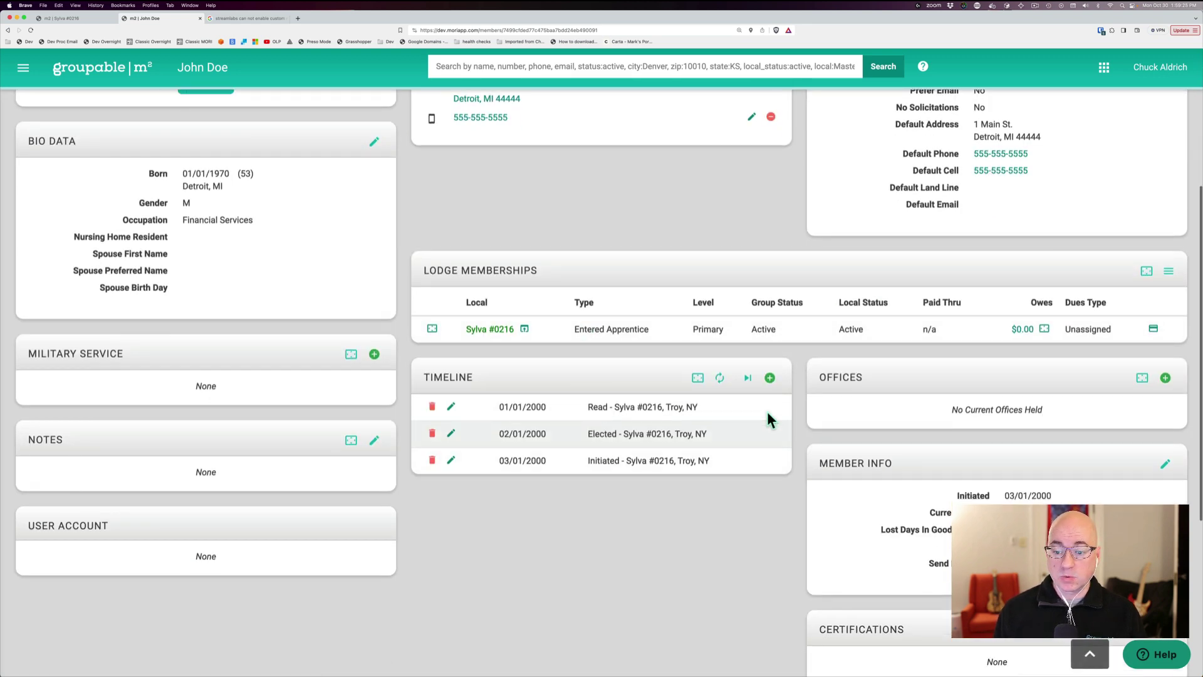
Step: Record a Passed - Sylva #0216 event dated 04/01/2000
left_click(769, 379)
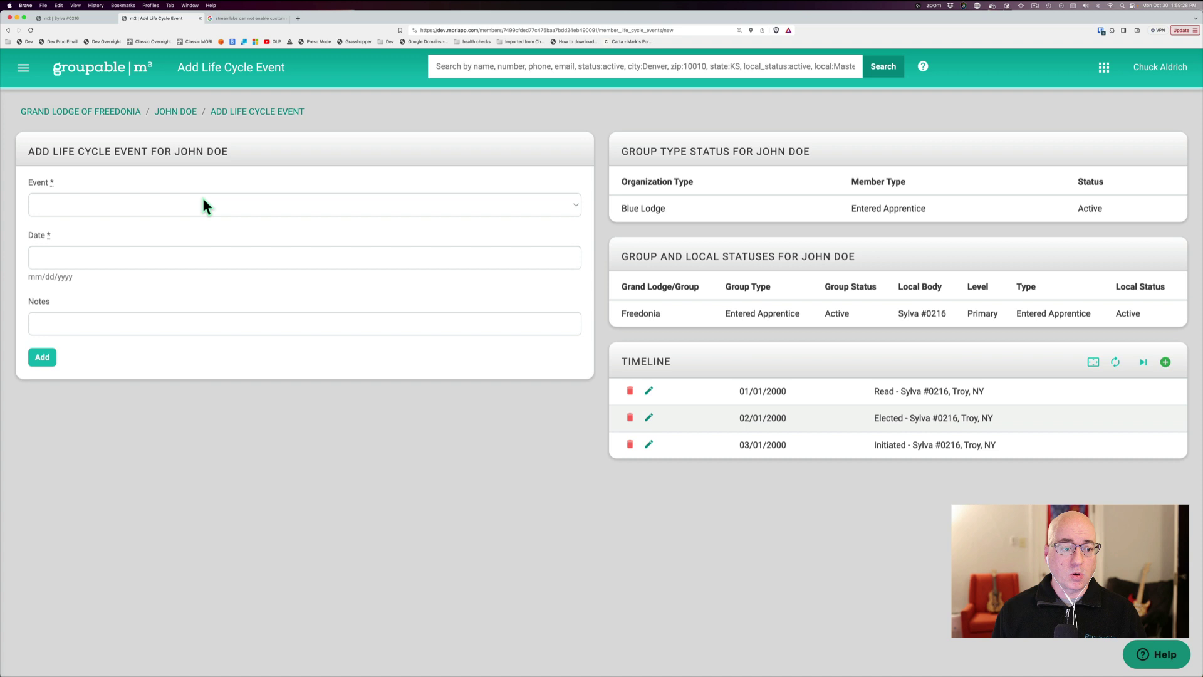
left_click(110, 205)
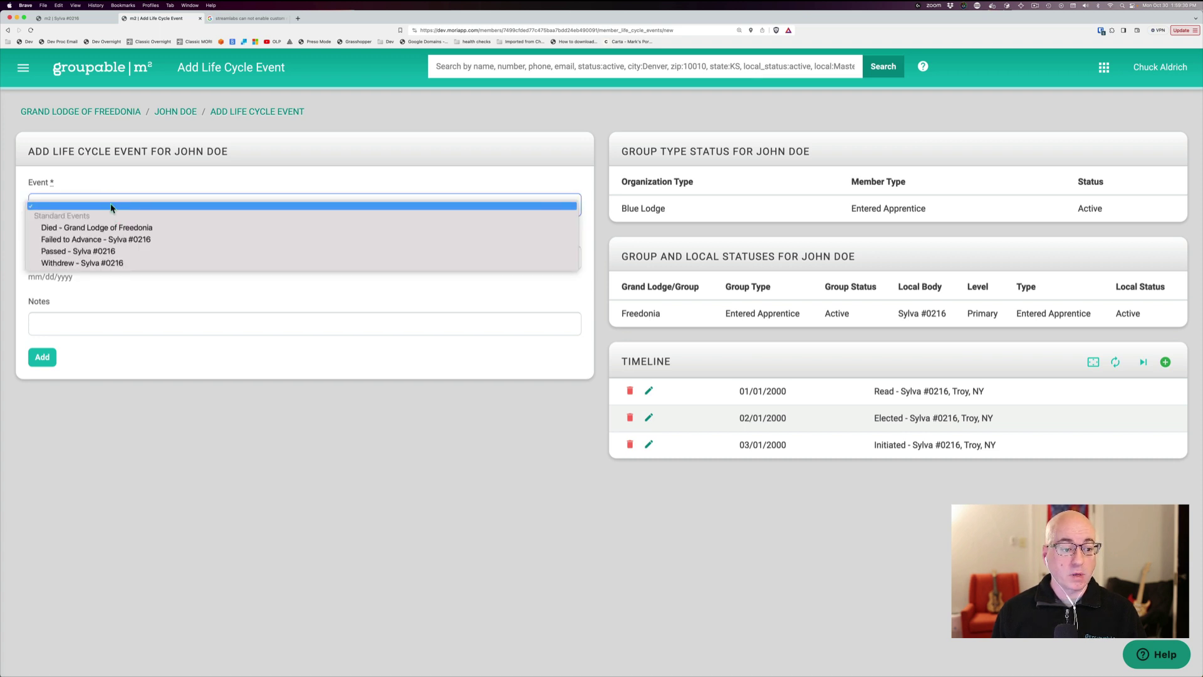
left_click(81, 252)
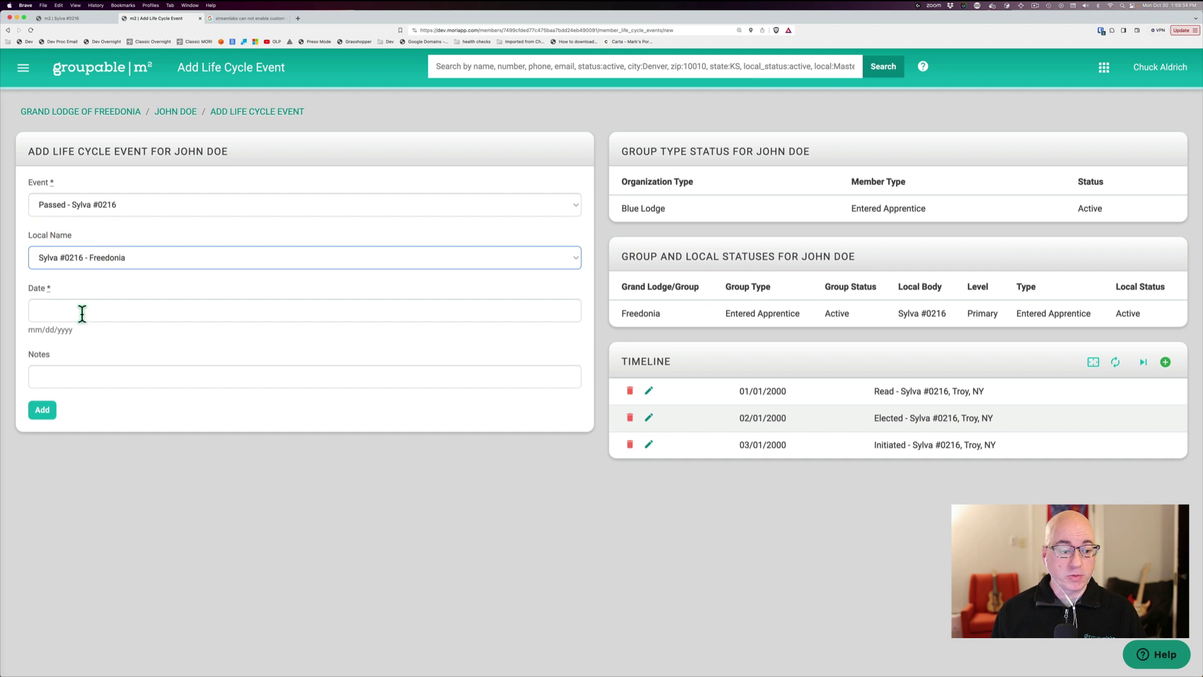
left_click(82, 314)
type("04/01/")
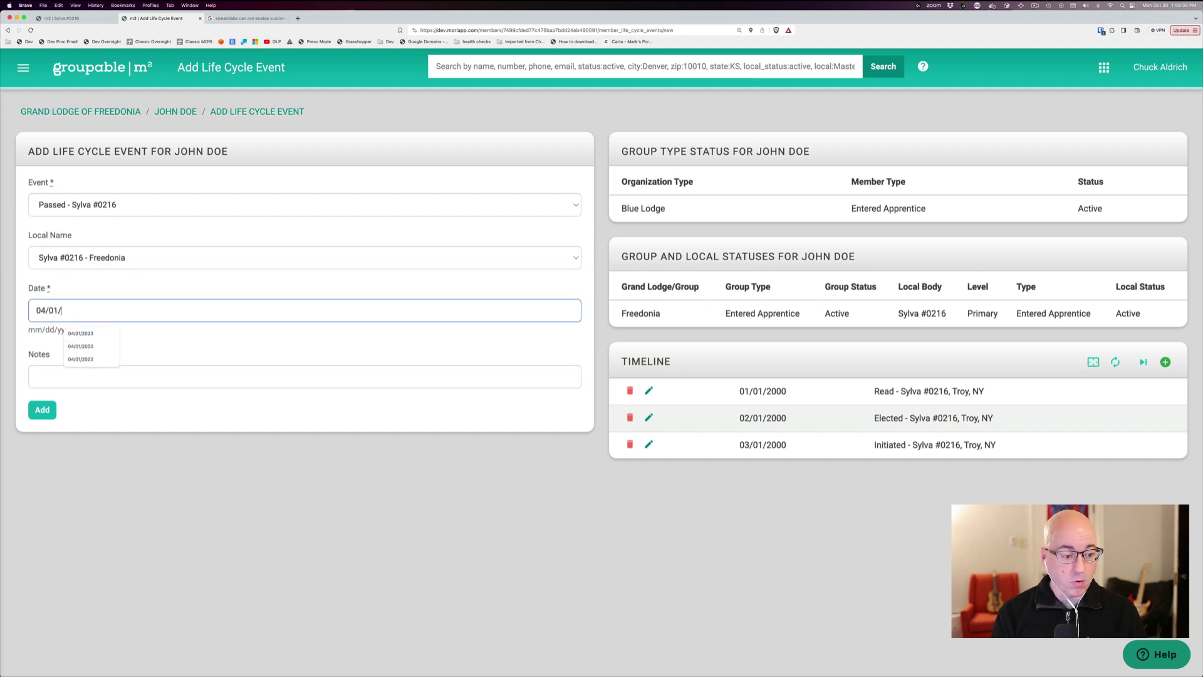
type("2000")
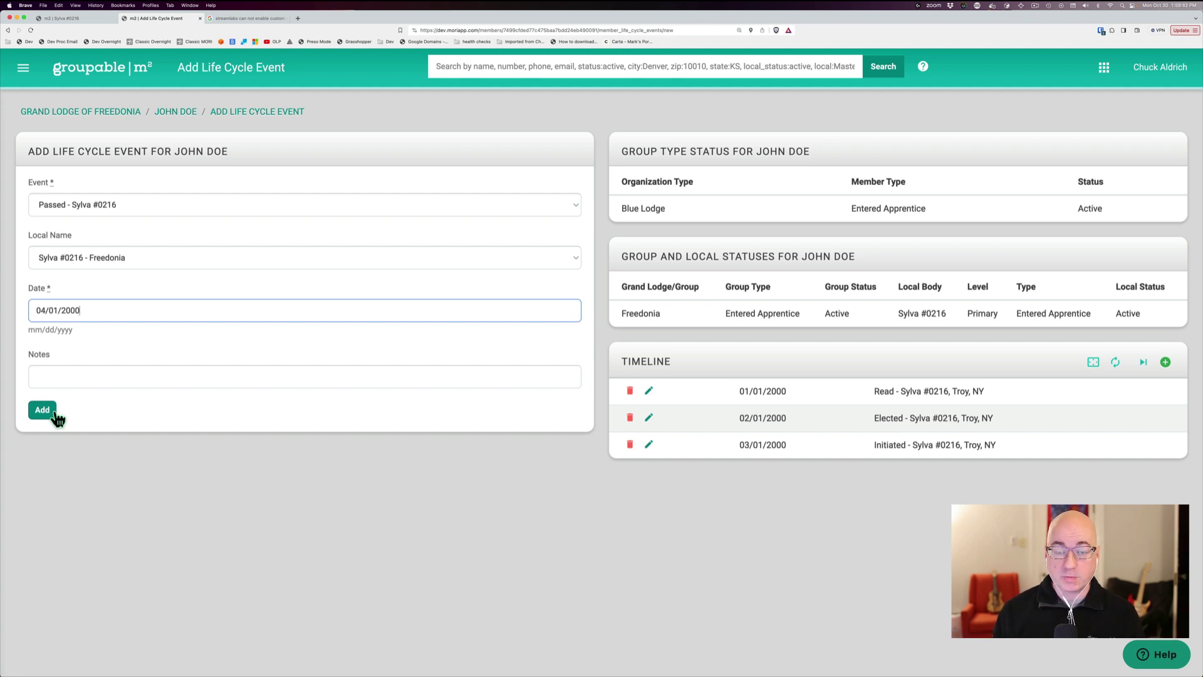
left_click(55, 412)
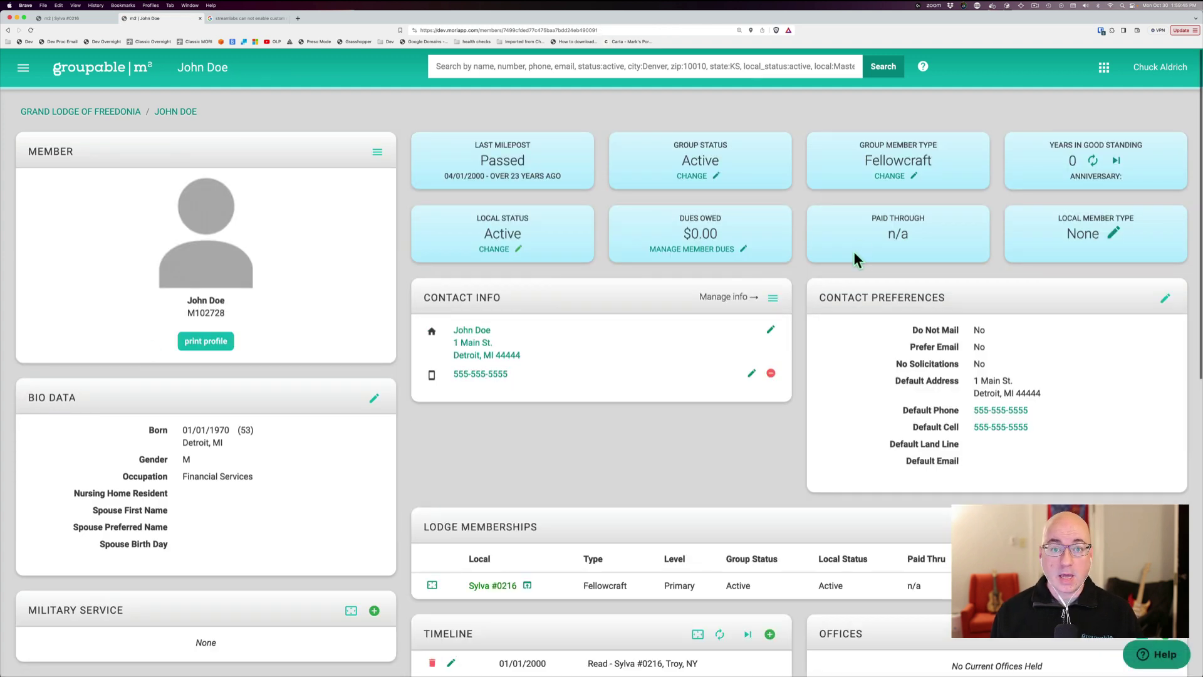
Step: Confirm the cards show Fellowcraft with Active group and local status
double_click(909, 162)
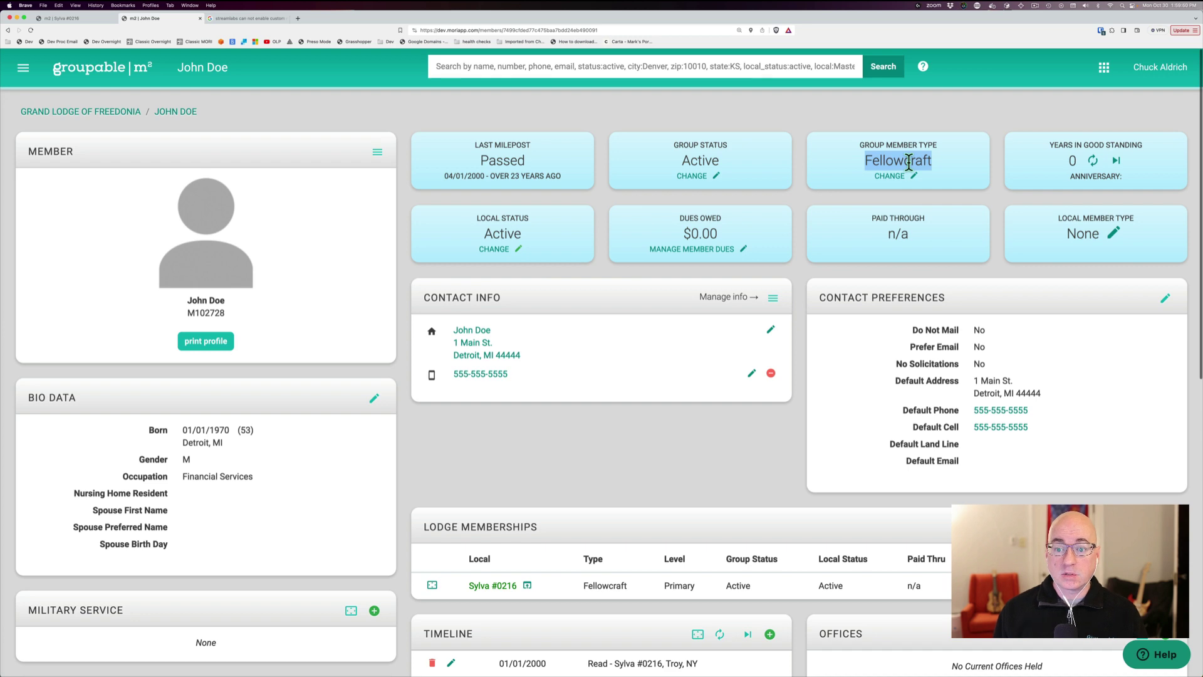
double_click(701, 161)
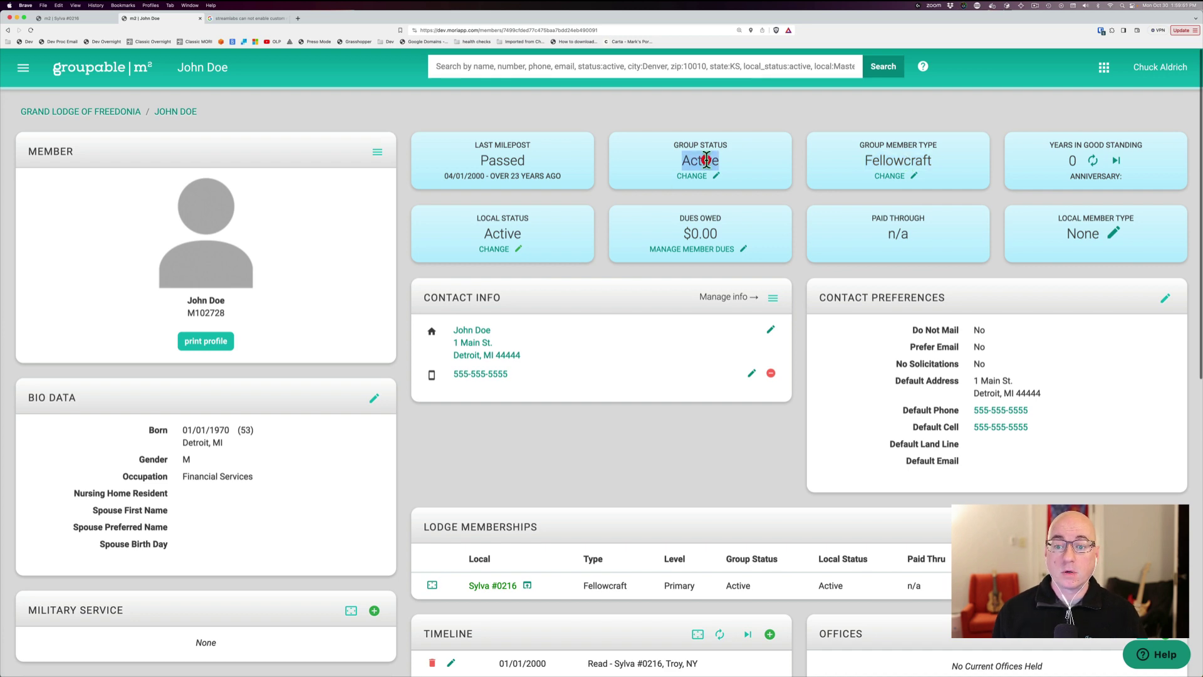
left_click(500, 235)
left_click(669, 460)
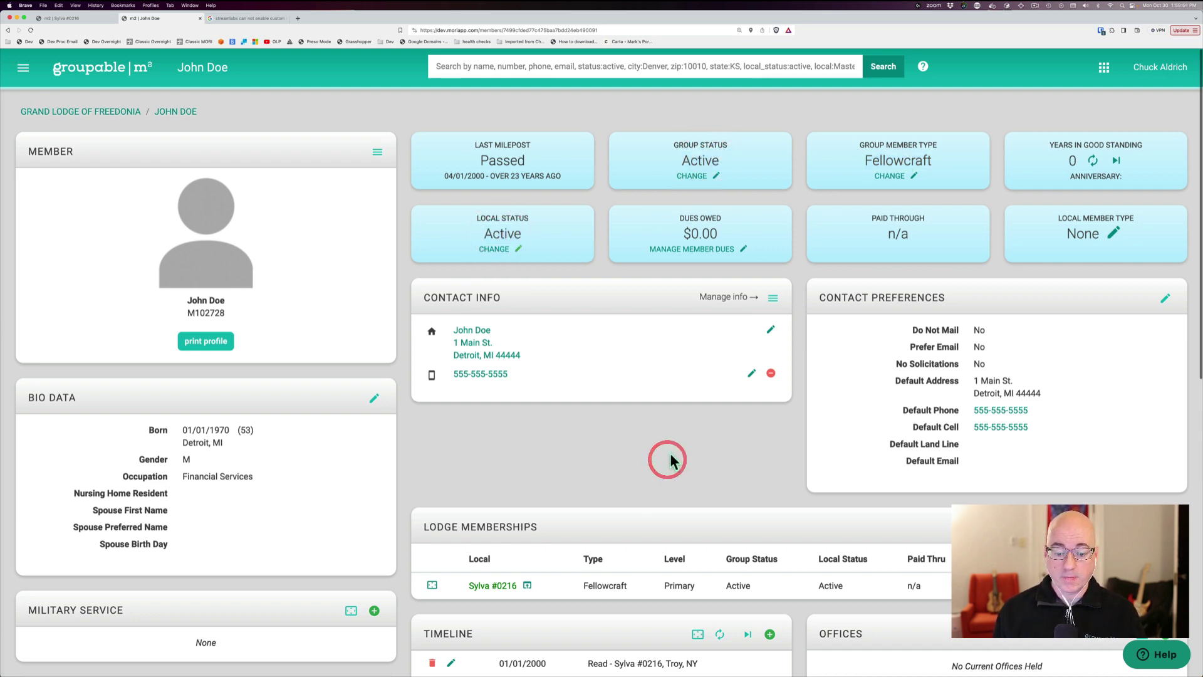
scroll(670, 460, "down", 5)
left_click(771, 349)
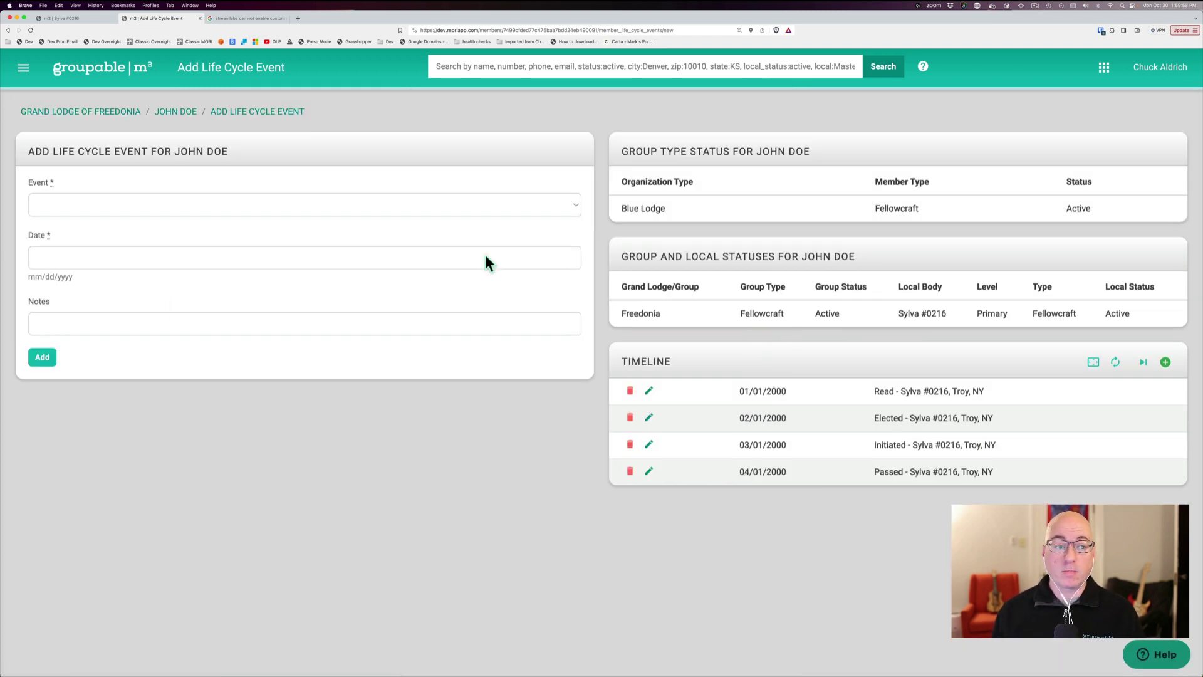
left_click(139, 205)
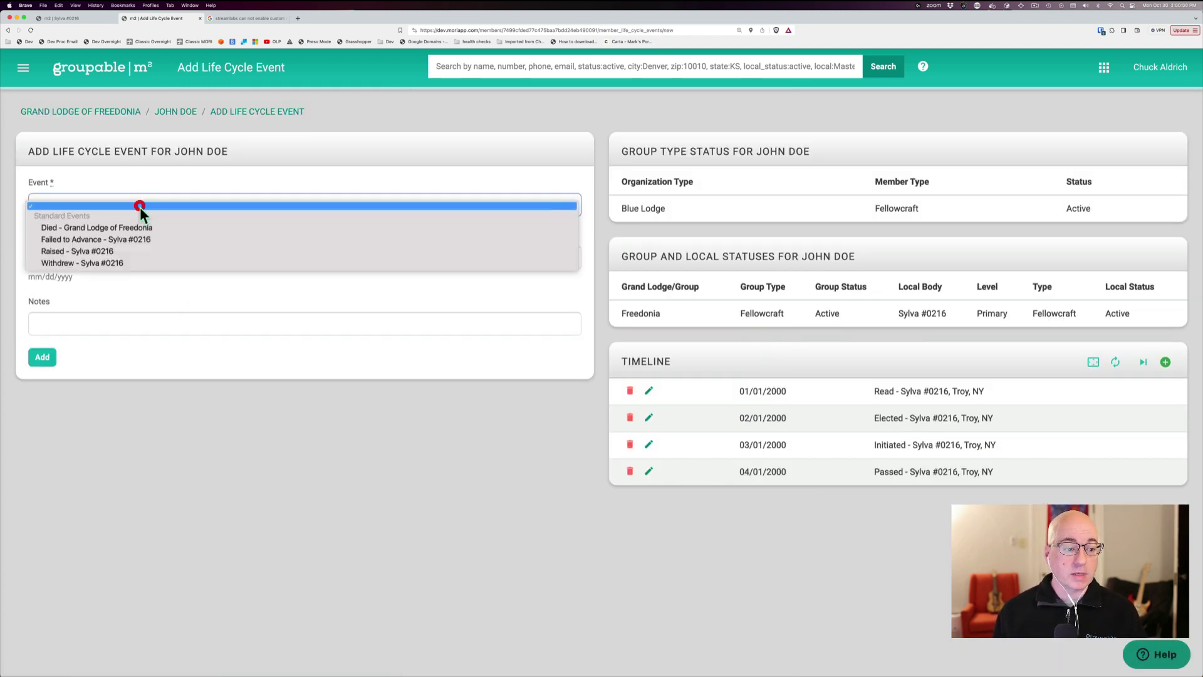
left_click(132, 252)
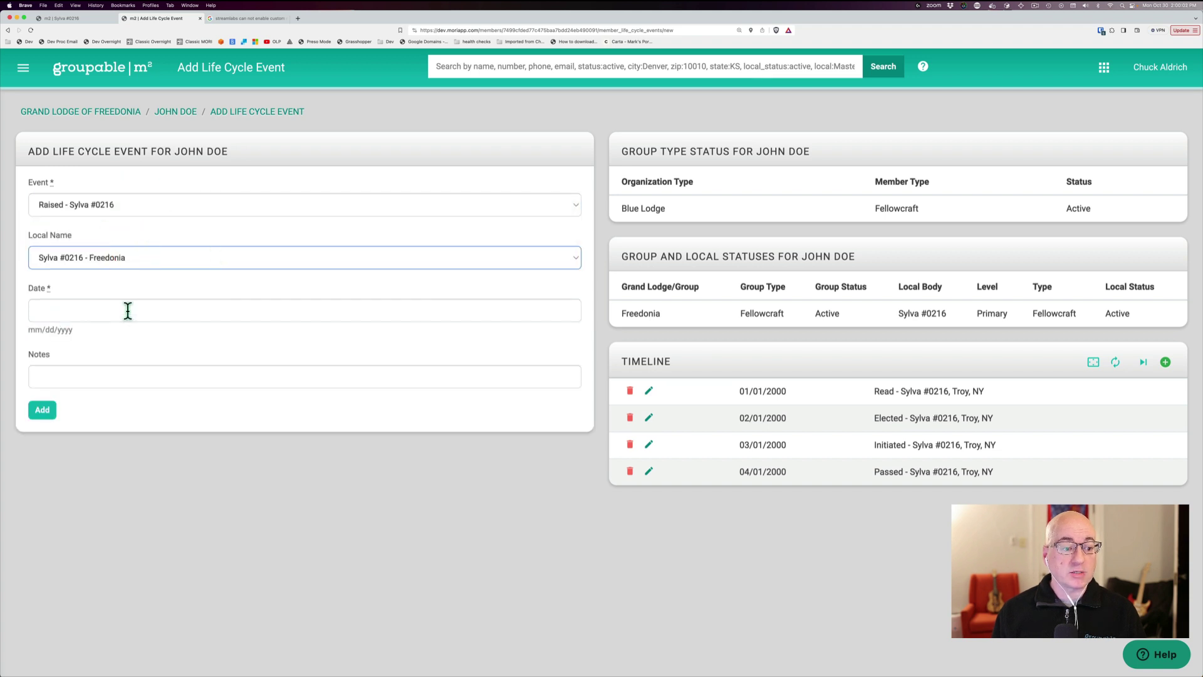
left_click(123, 310)
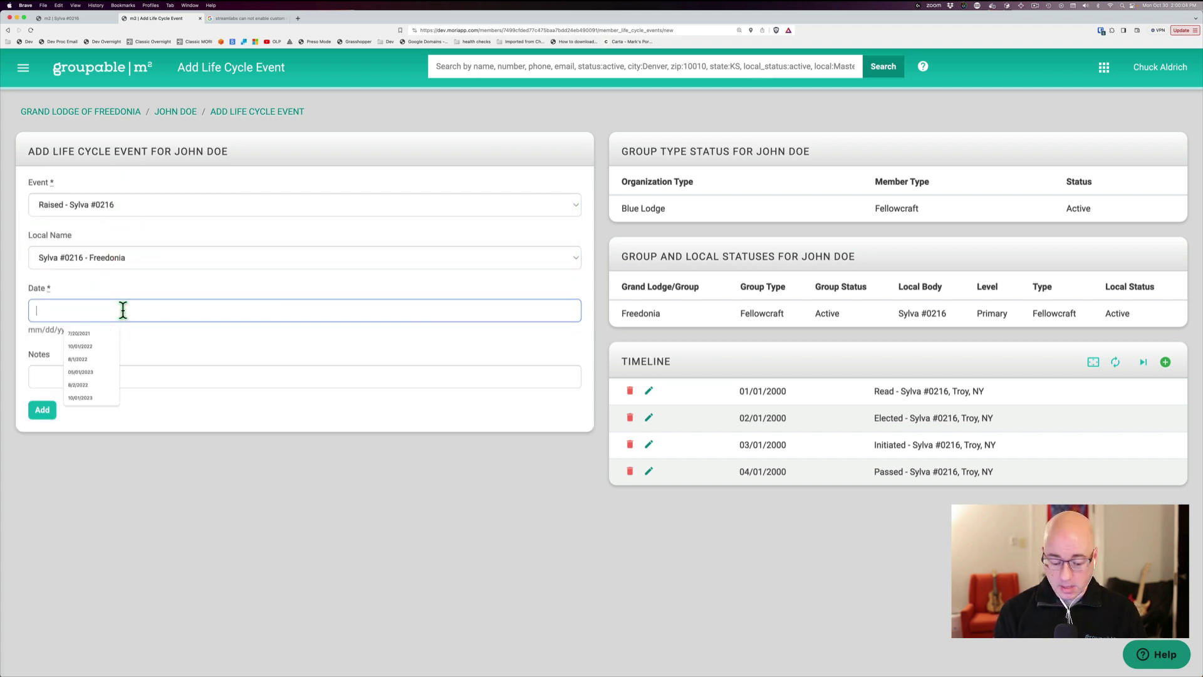
type("05/01/2000")
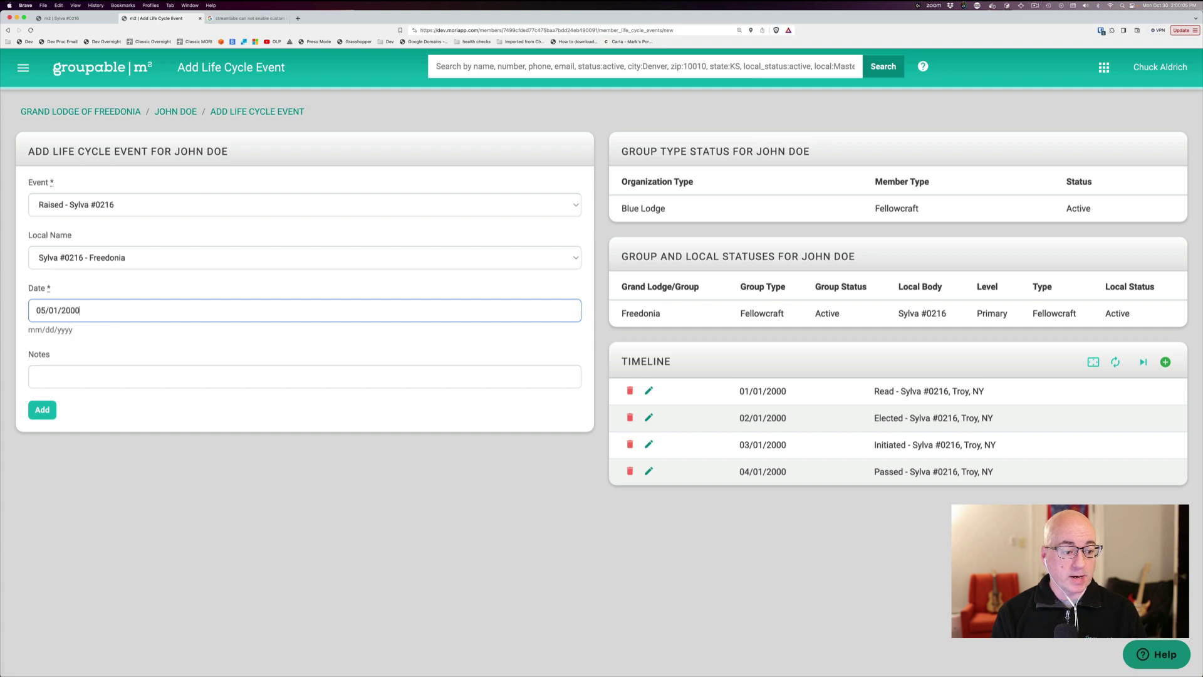
left_click(43, 410)
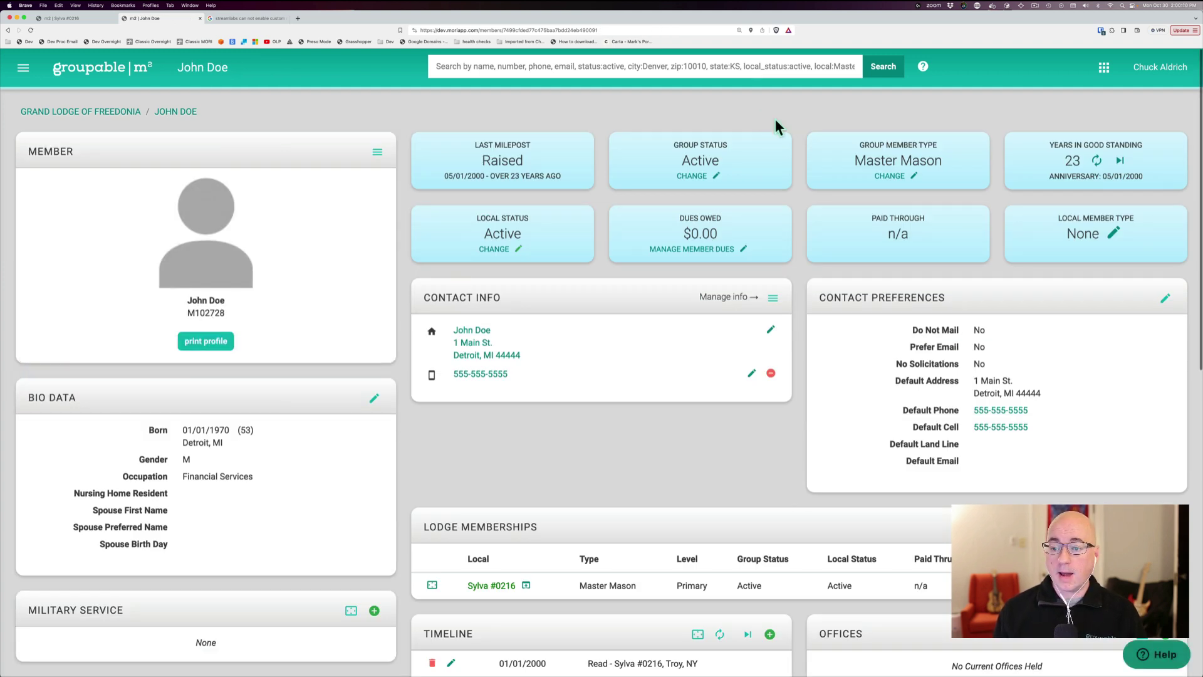
triple_click(875, 161)
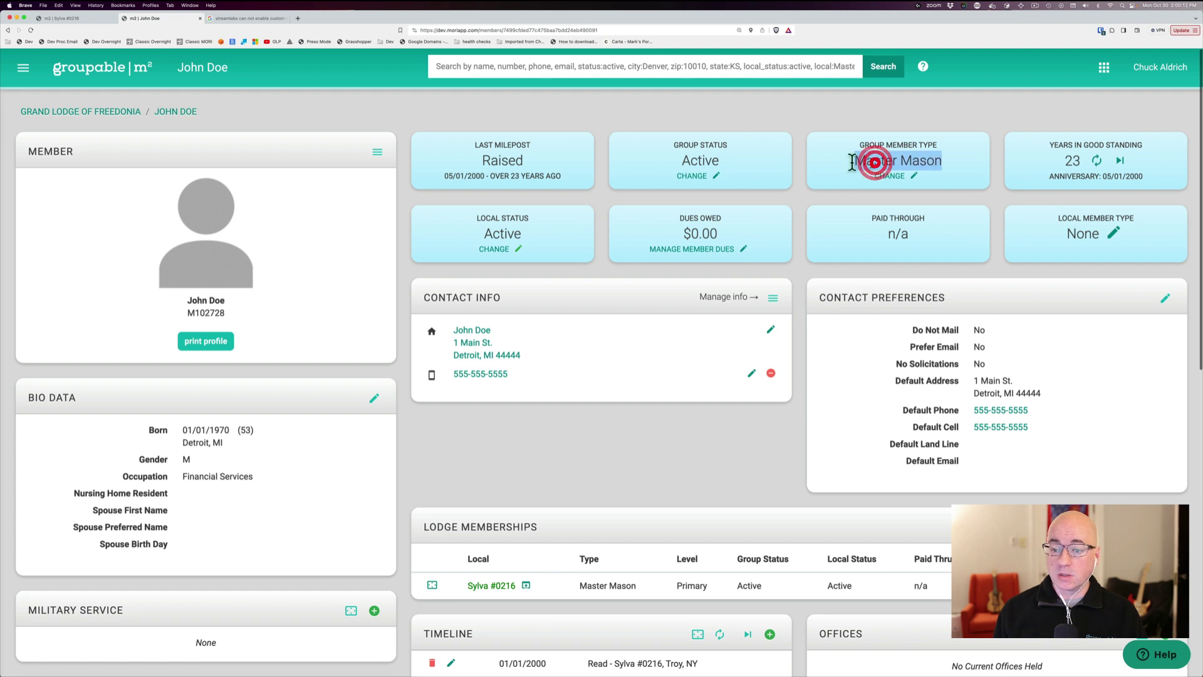
triple_click(699, 161)
triple_click(495, 233)
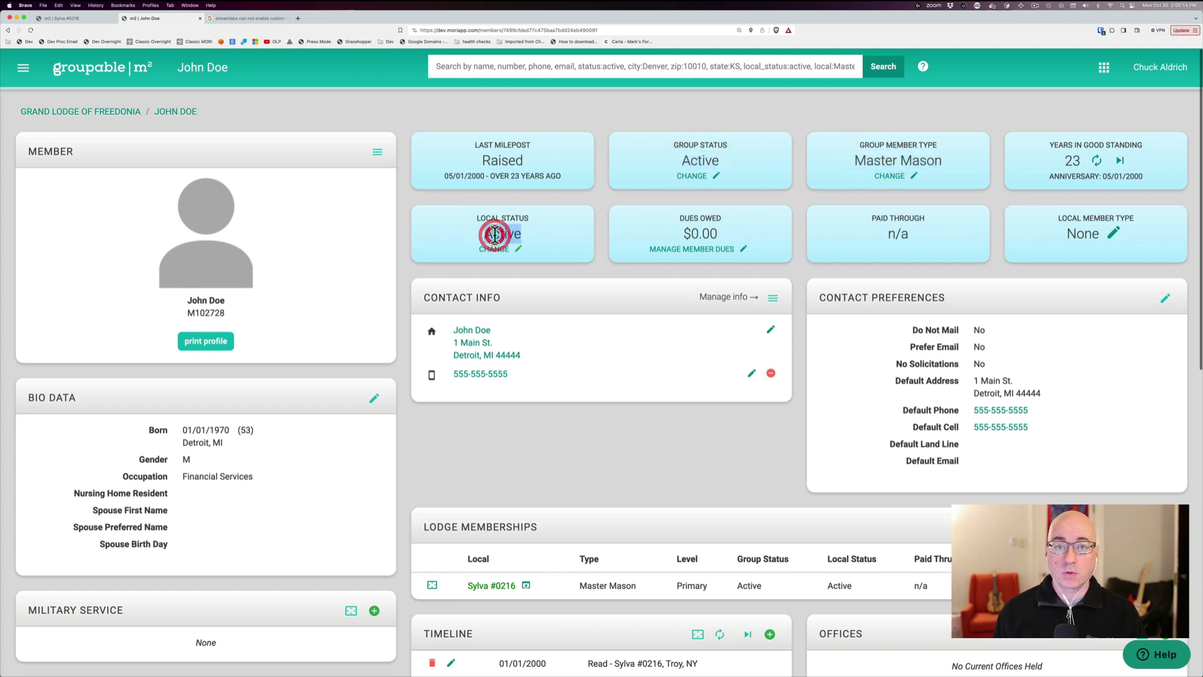
left_click(615, 292)
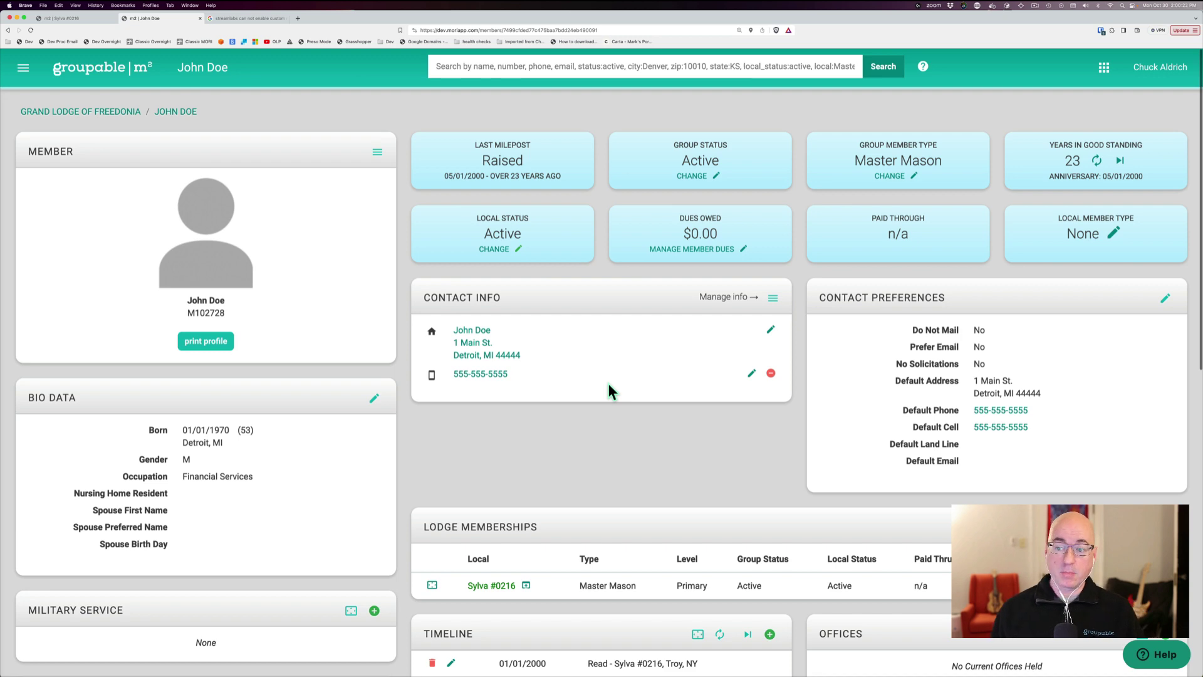
scroll(647, 390, "down", 5)
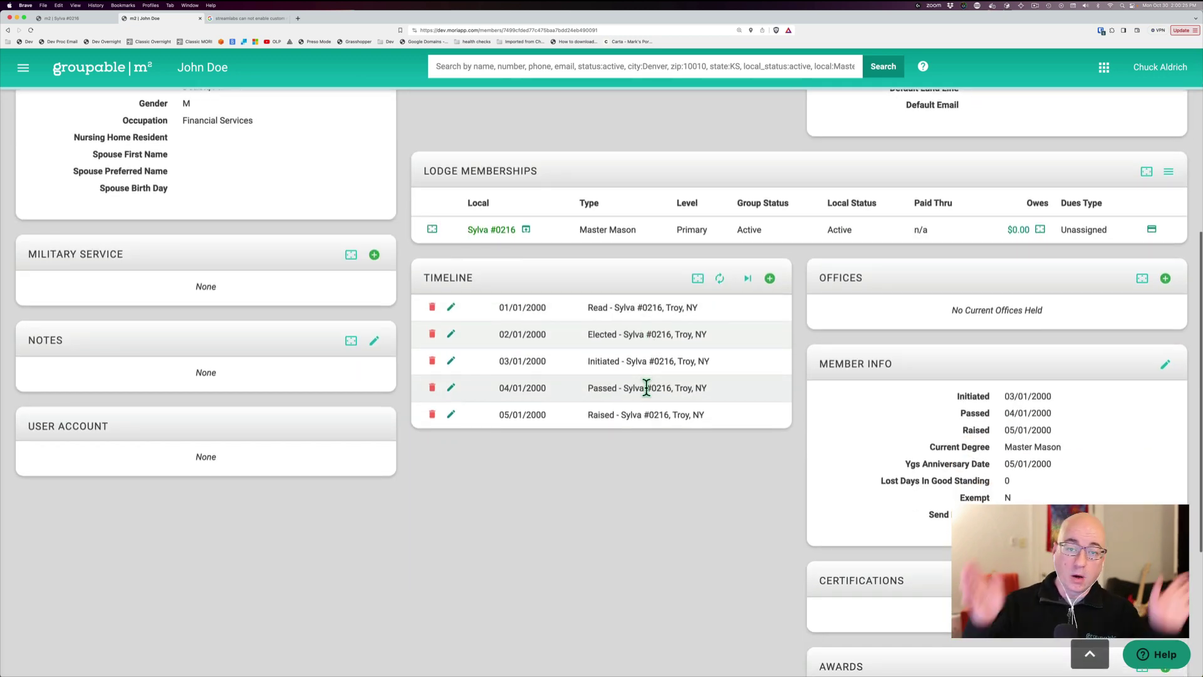
scroll(721, 311, "up", 1)
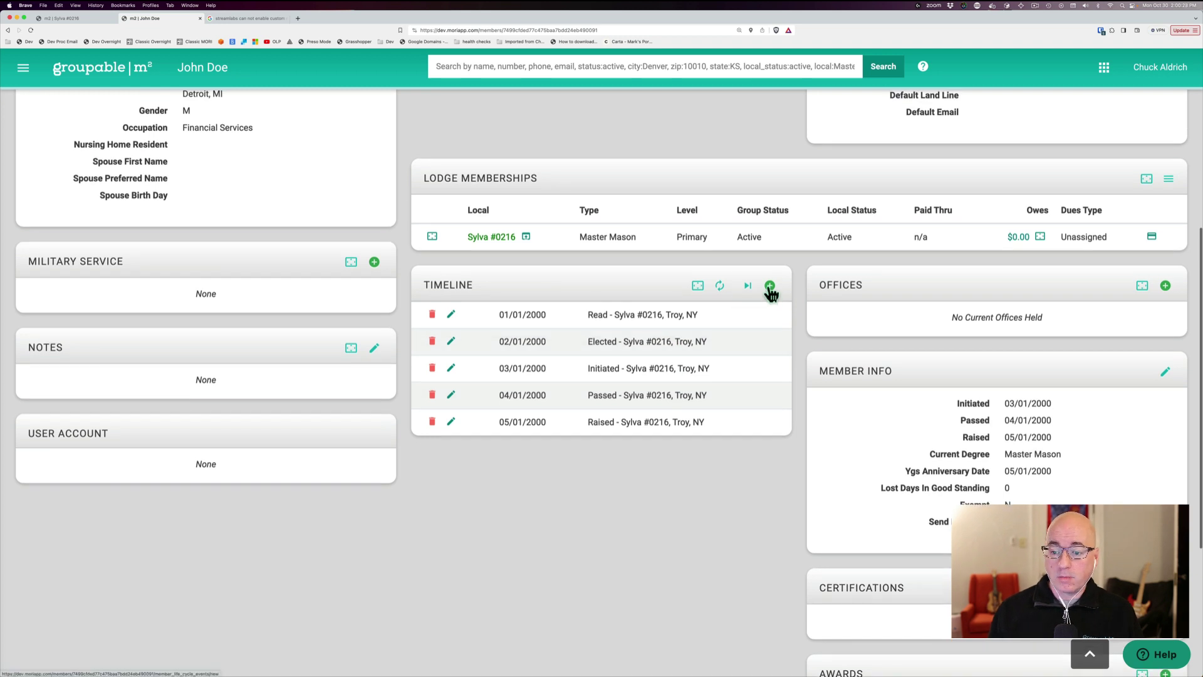
Step: Add a Demitted - Sylva #0216 event dated 01/01/2010; member type stays Master Mason
left_click(770, 287)
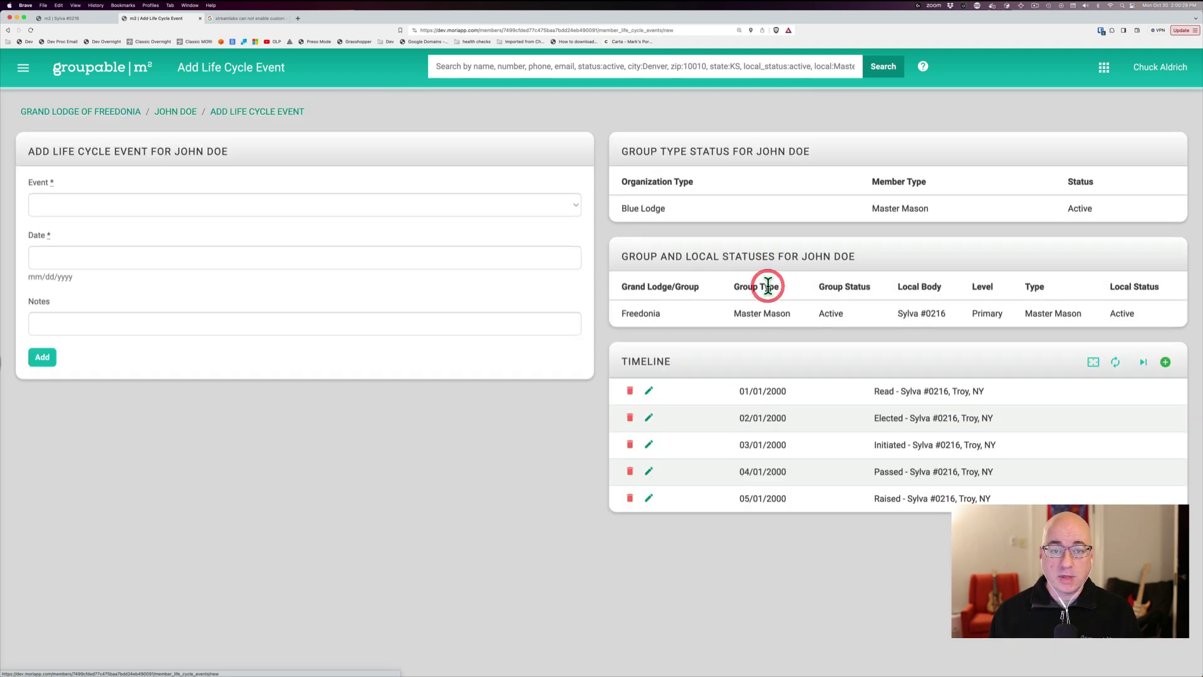
left_click(100, 208)
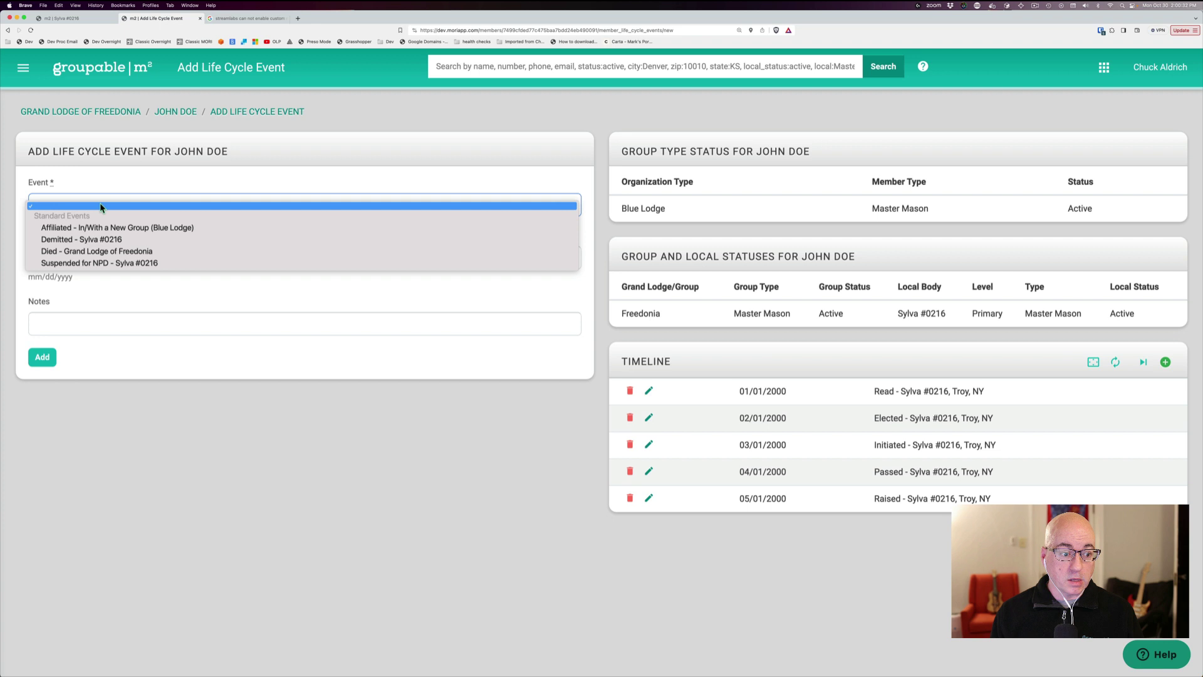
left_click(92, 239)
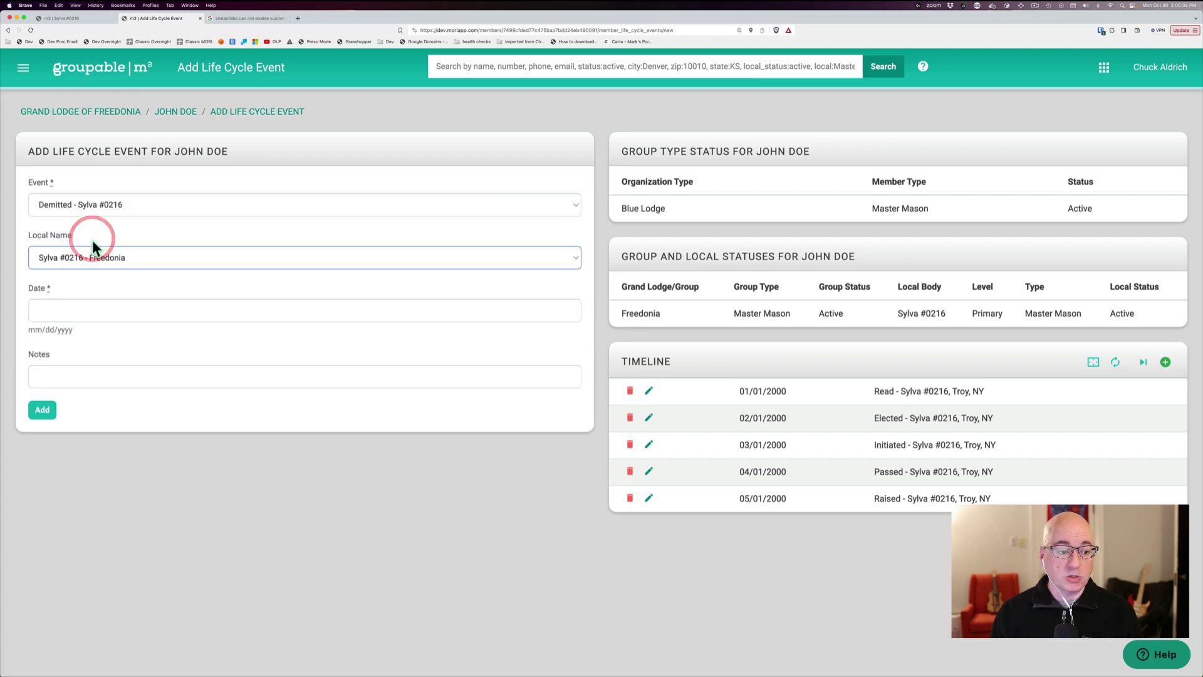
left_click(134, 311)
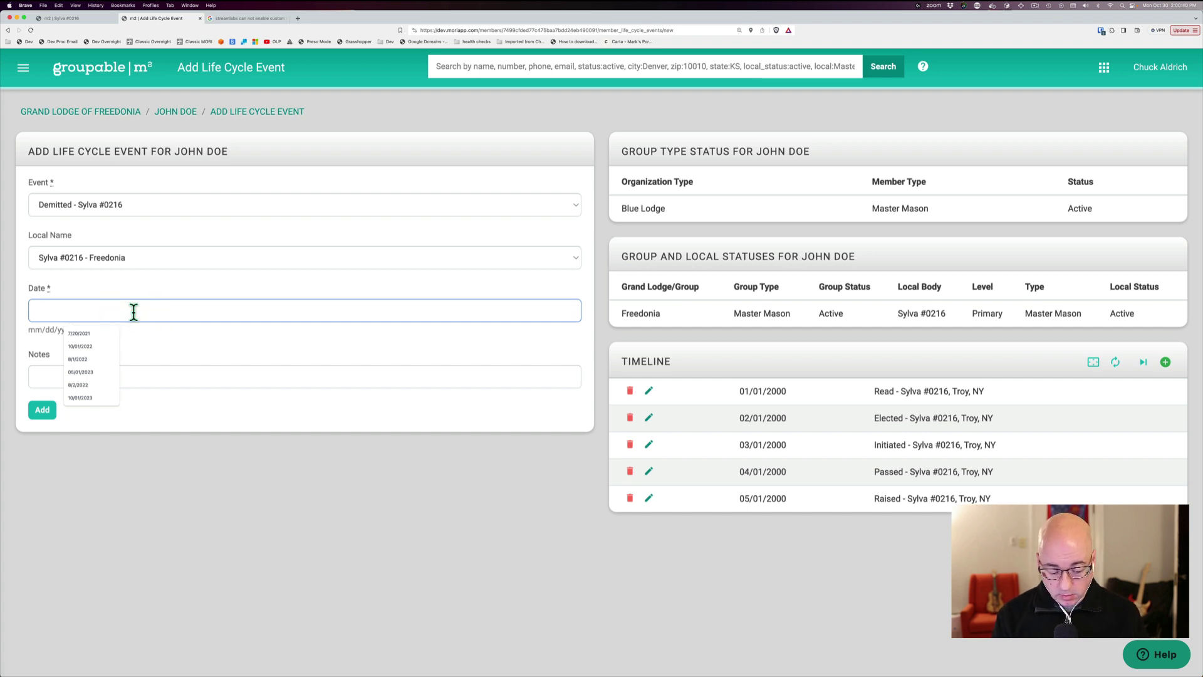
type("01/01/")
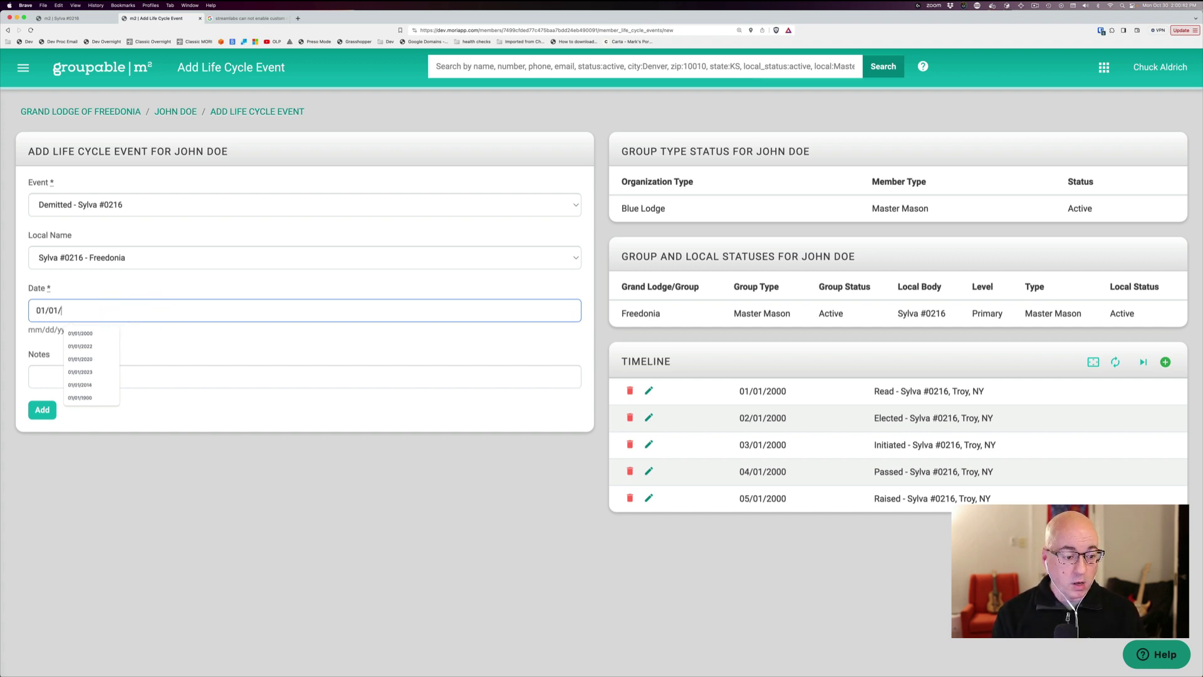
type("2010")
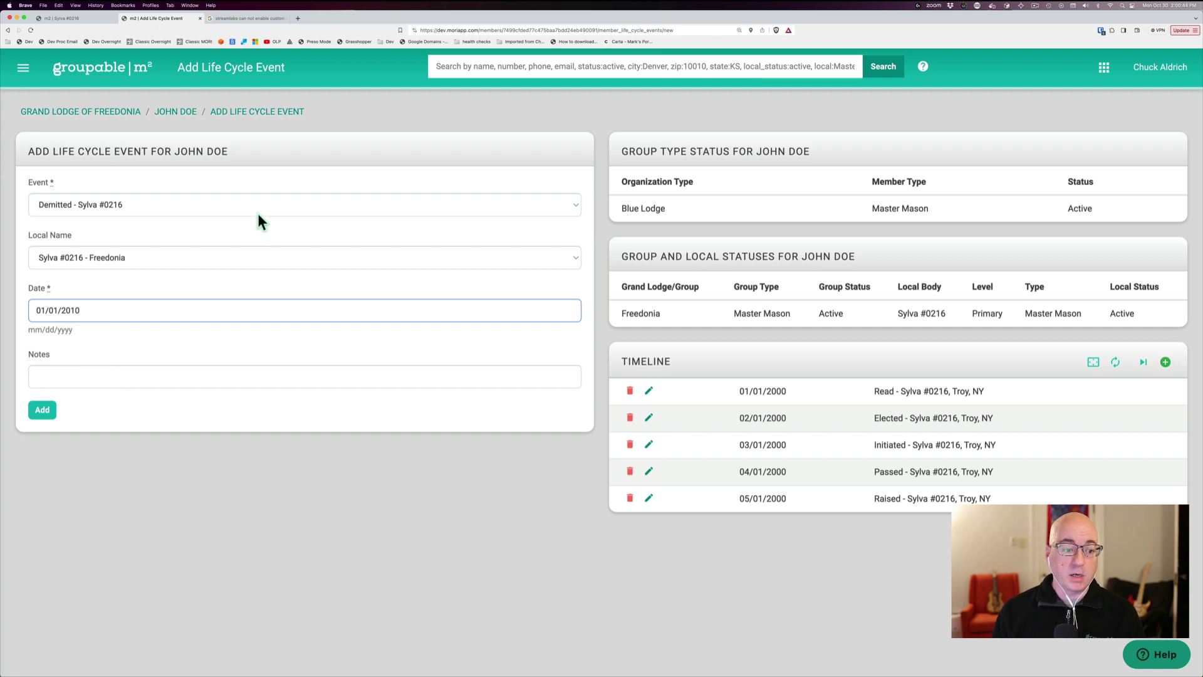
left_click(48, 416)
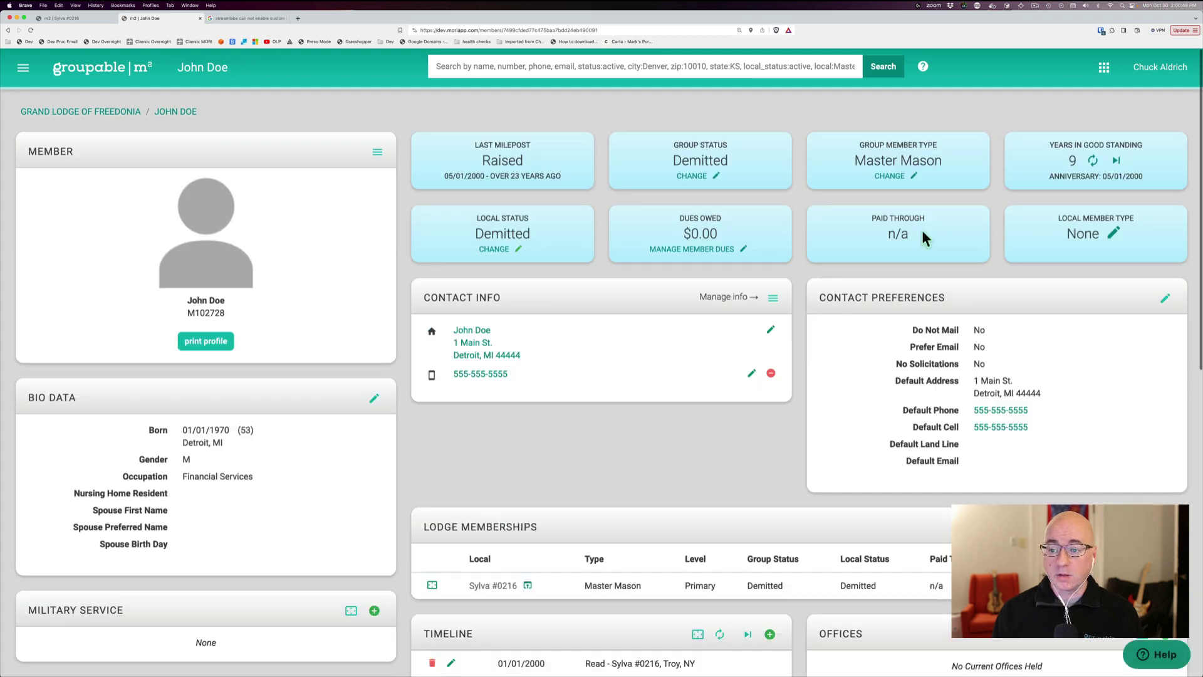
triple_click(891, 162)
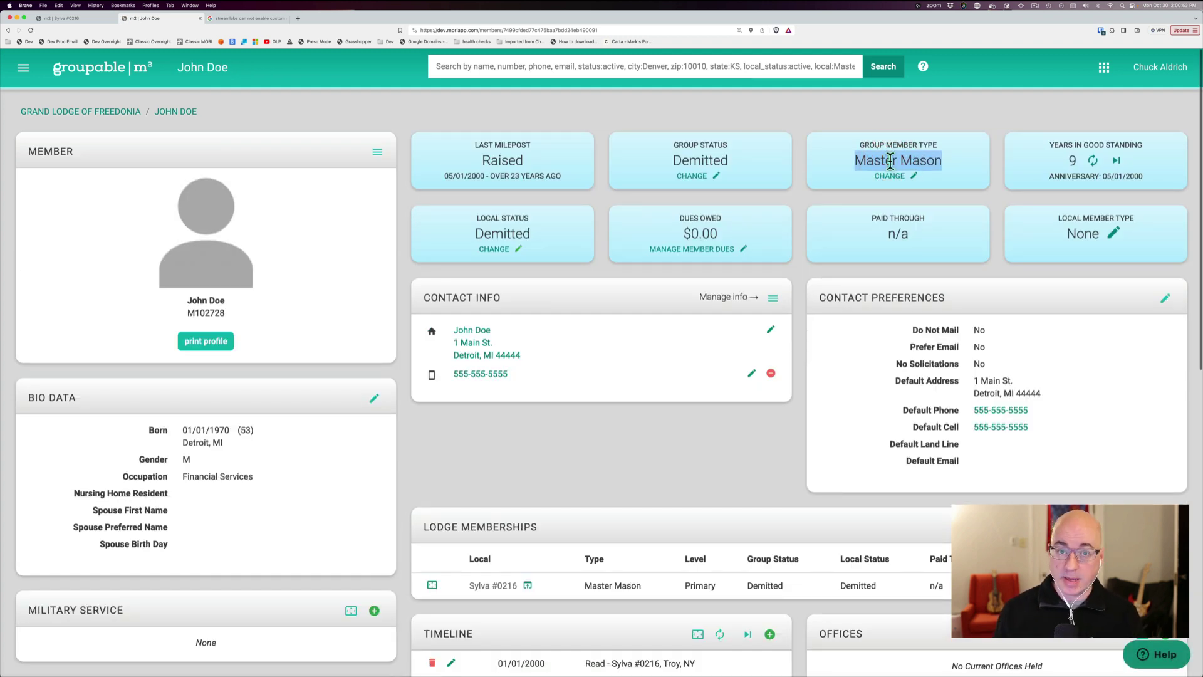
double_click(707, 162)
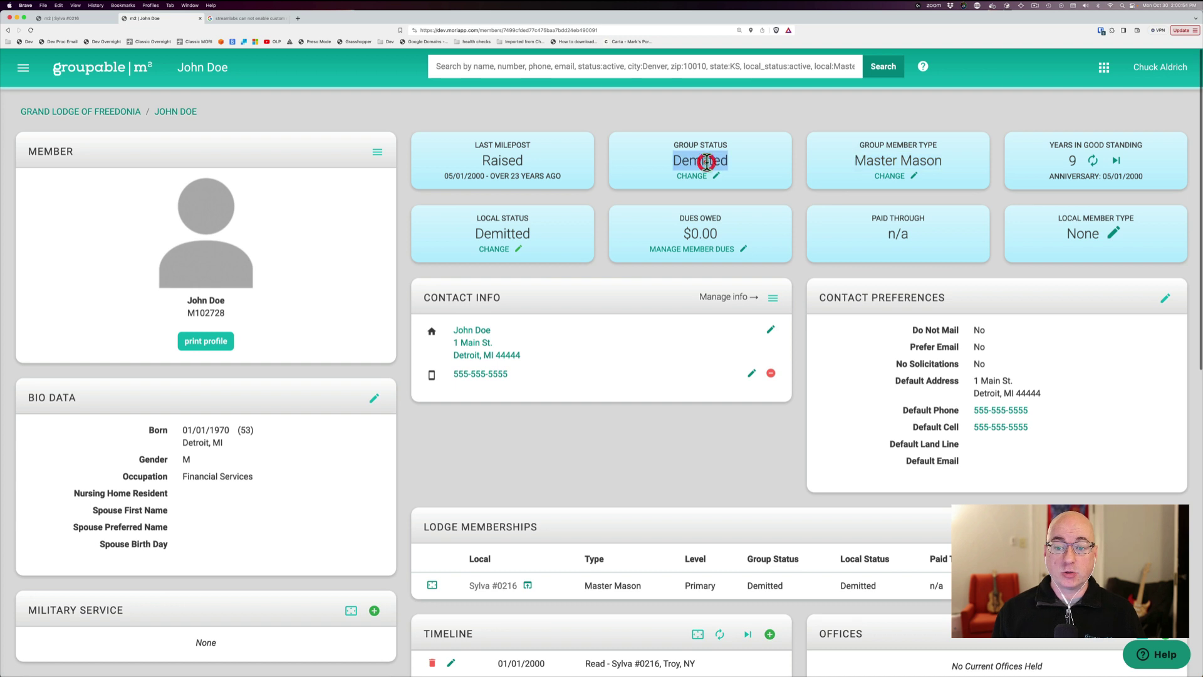
double_click(511, 233)
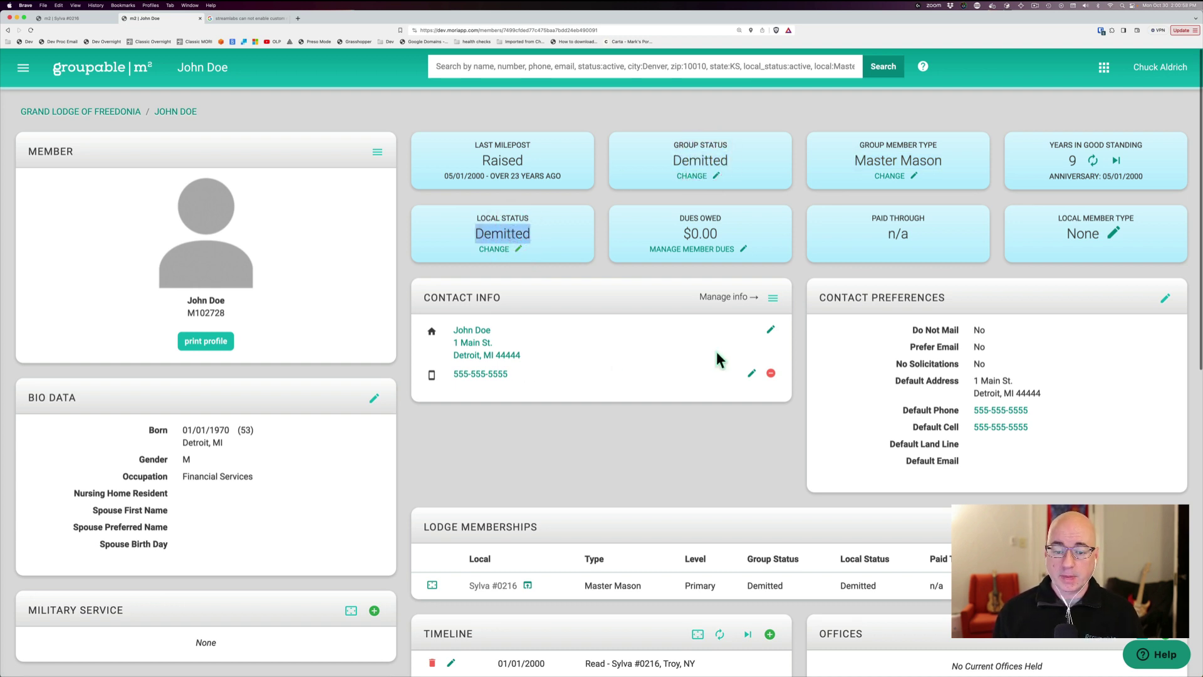
scroll(704, 401, "down", 4)
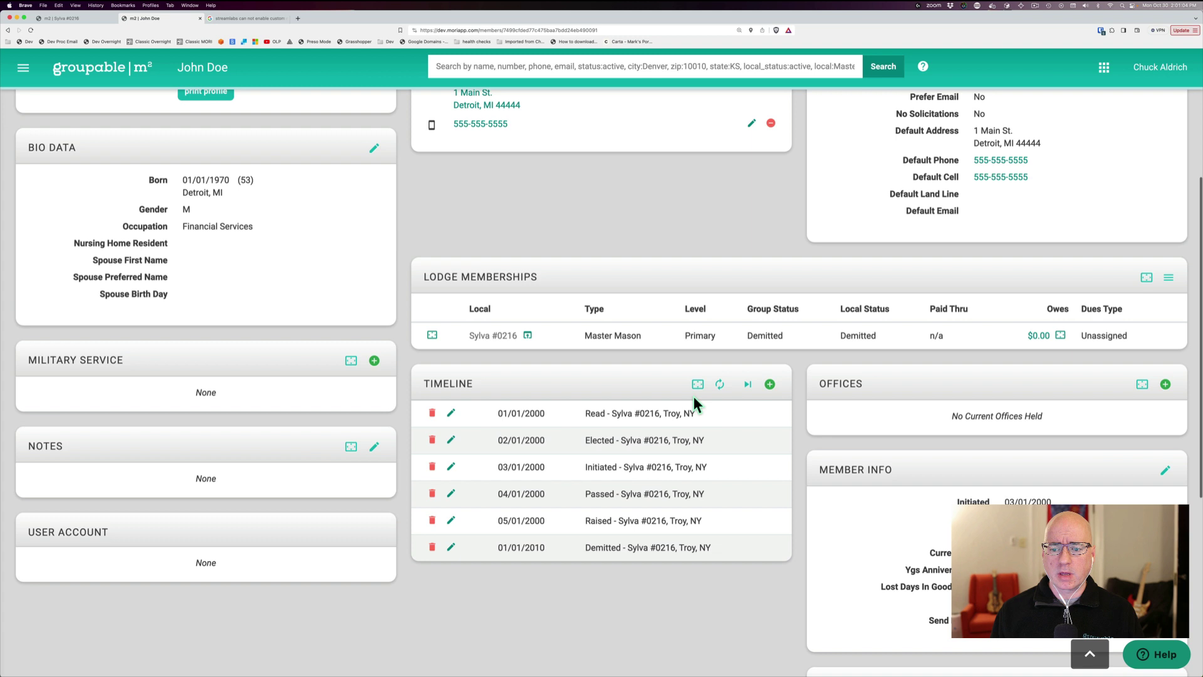
double_click(445, 384)
left_click(769, 384)
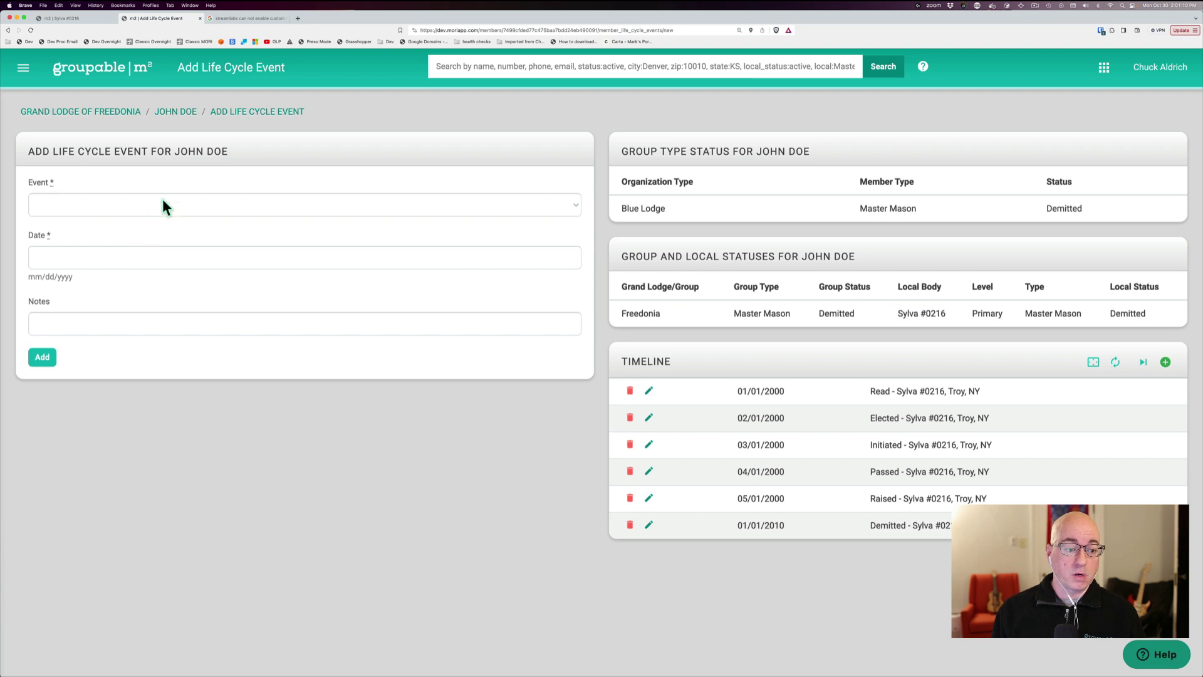
Step: Add a Restored - Sylva #0216 event dated 01/01/2015
left_click(163, 202)
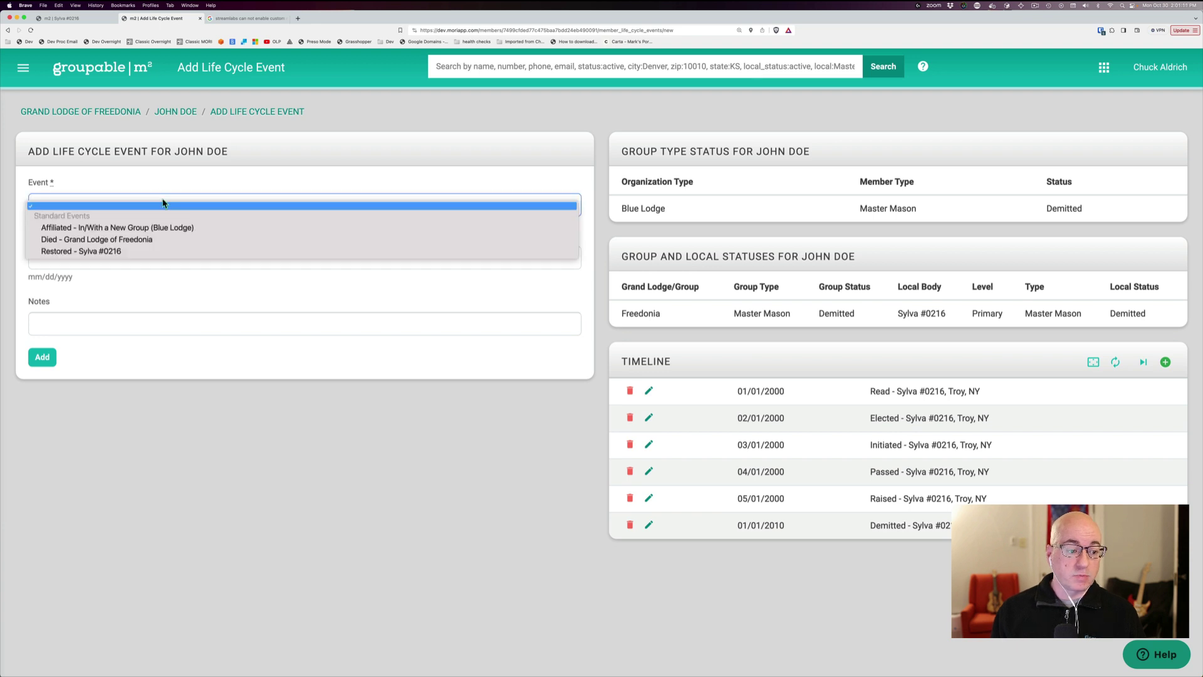
left_click(82, 252)
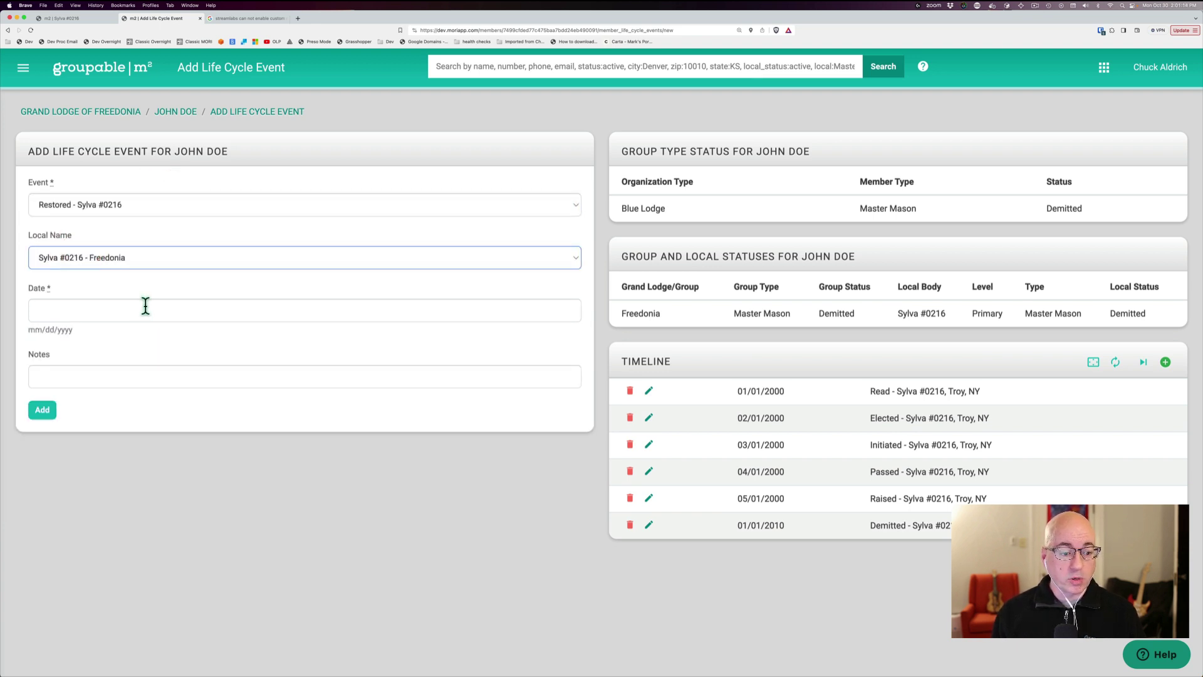
left_click(145, 305)
type("0")
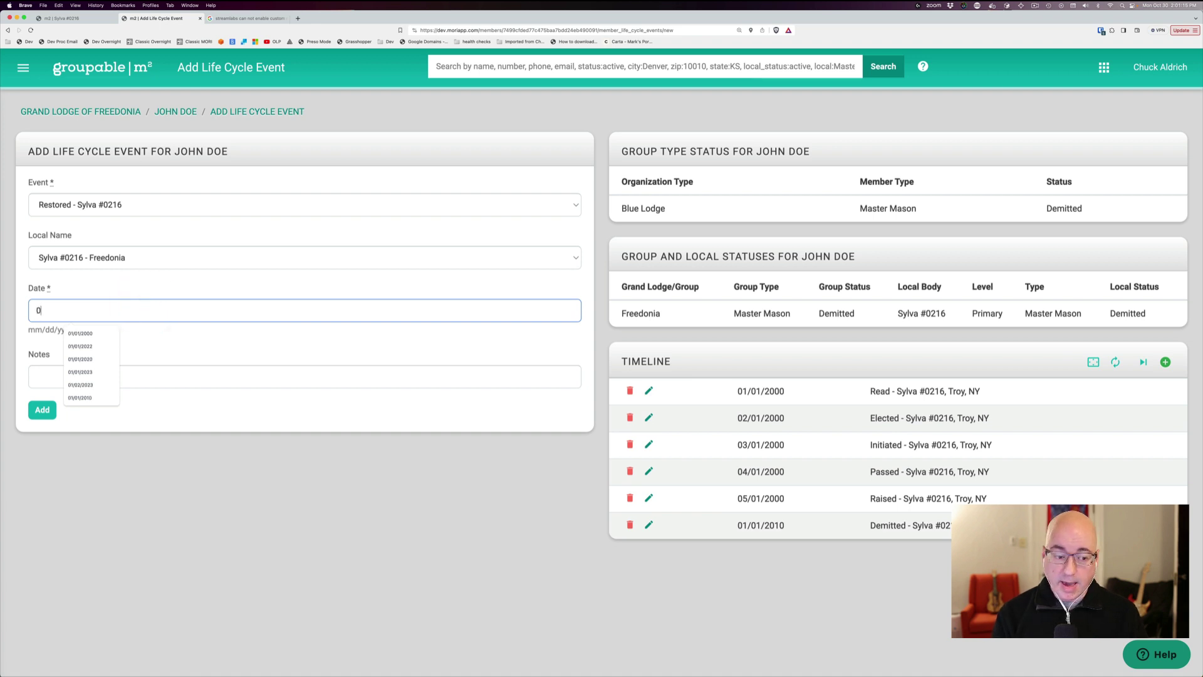
type("1/01/2015")
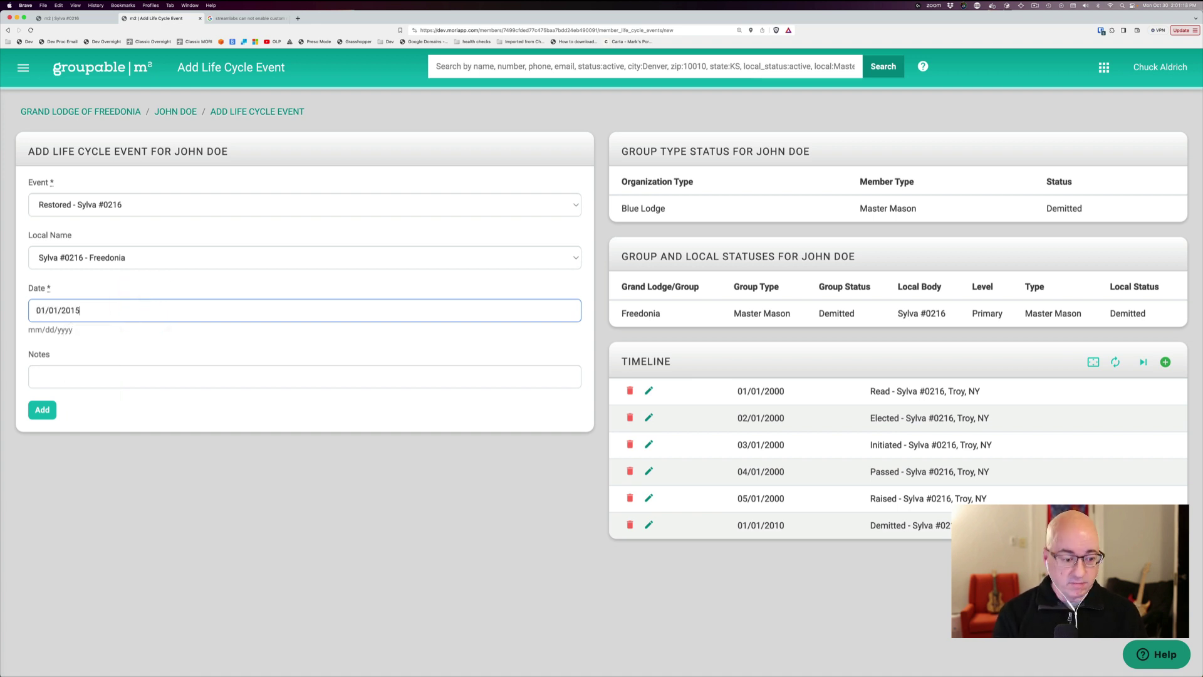
left_click(42, 410)
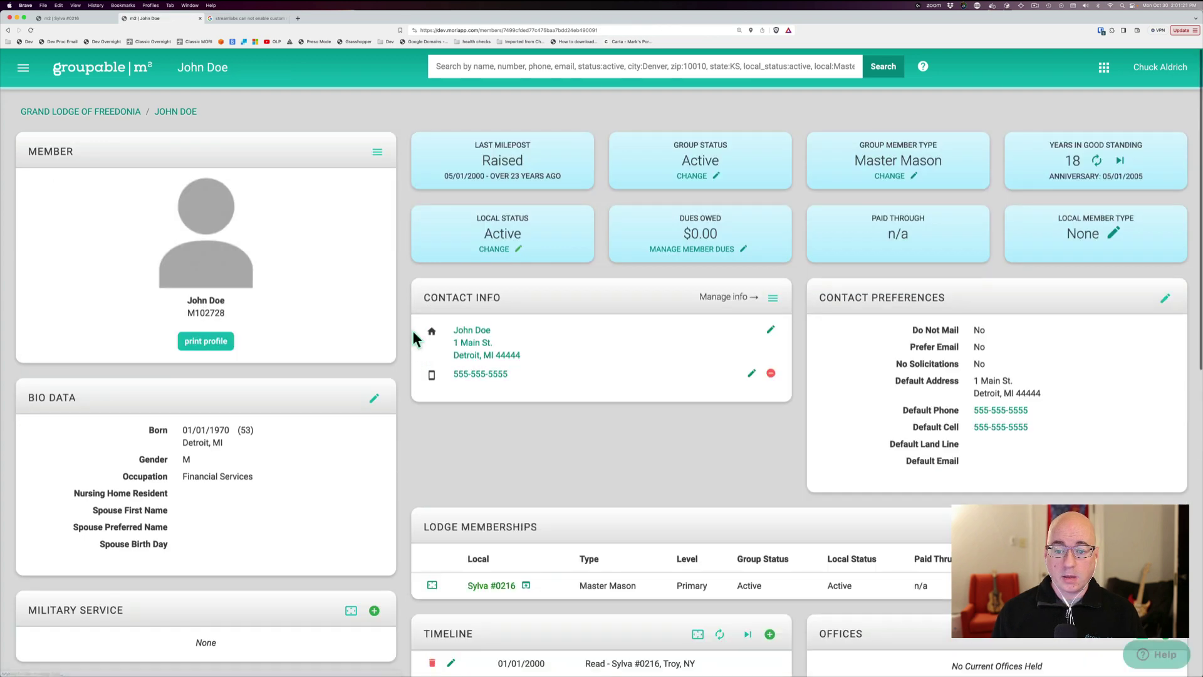
Step: Point out the Active group status, Active local status and Master Mason member type on the profile
scroll(644, 471, "down", 5)
scroll(769, 132, "up", 5)
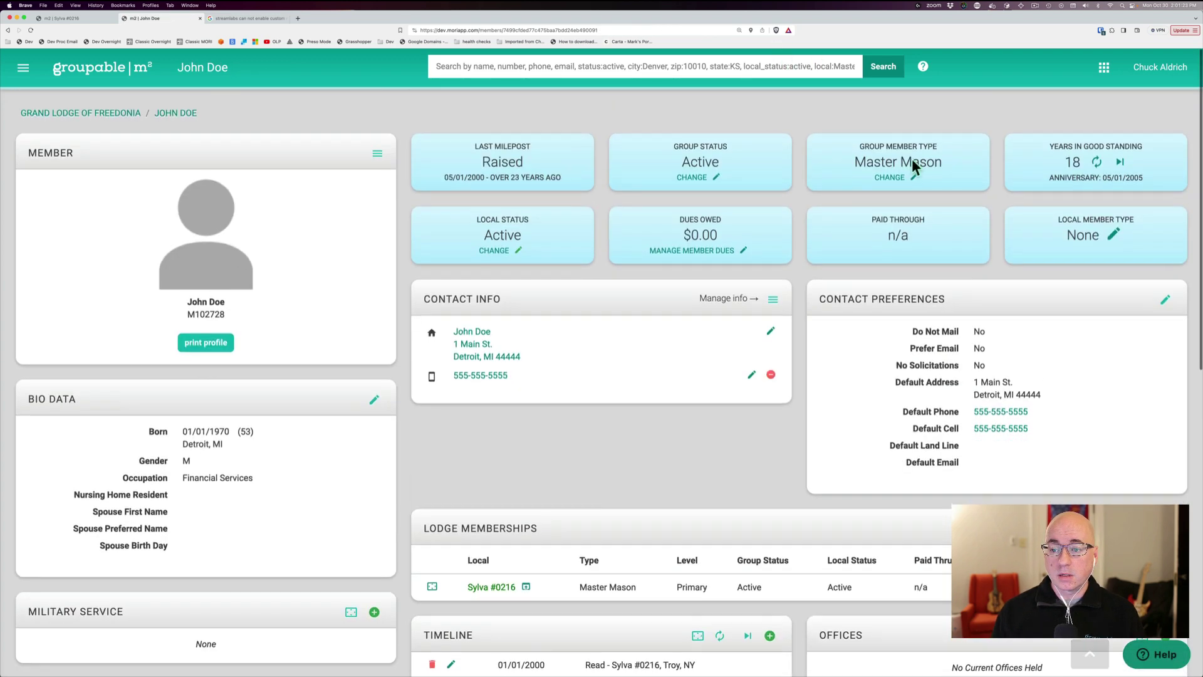
double_click(700, 161)
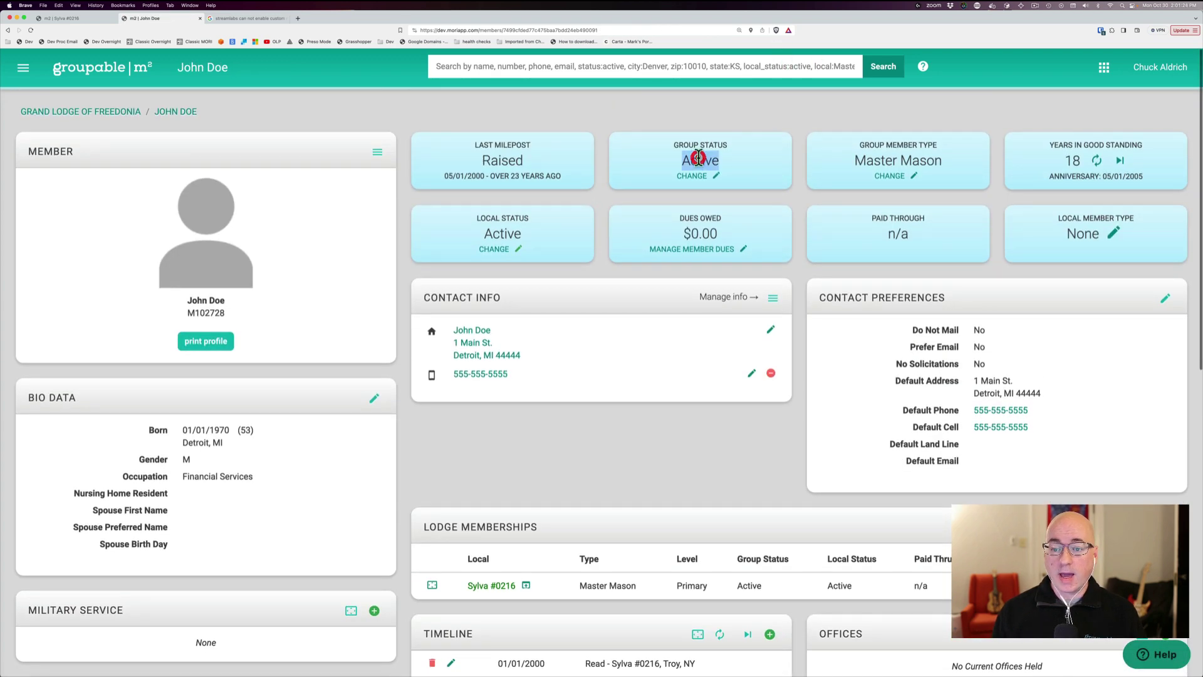
double_click(506, 234)
scroll(504, 232, "down", 1)
double_click(917, 139)
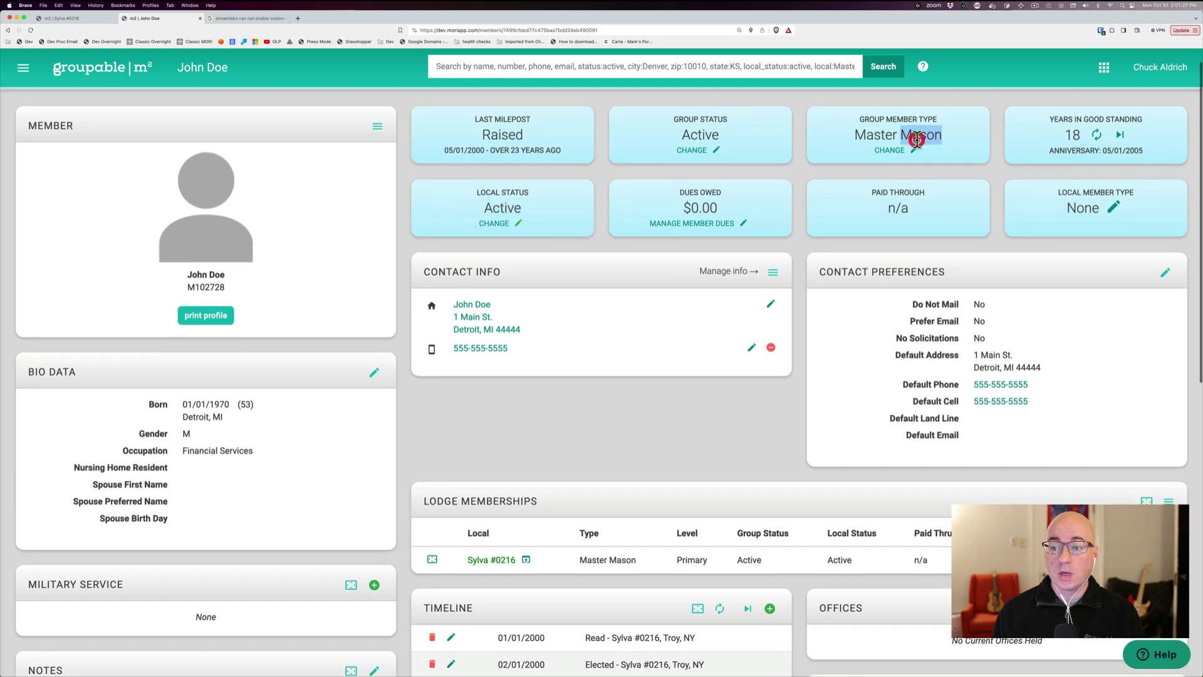
left_click(917, 139)
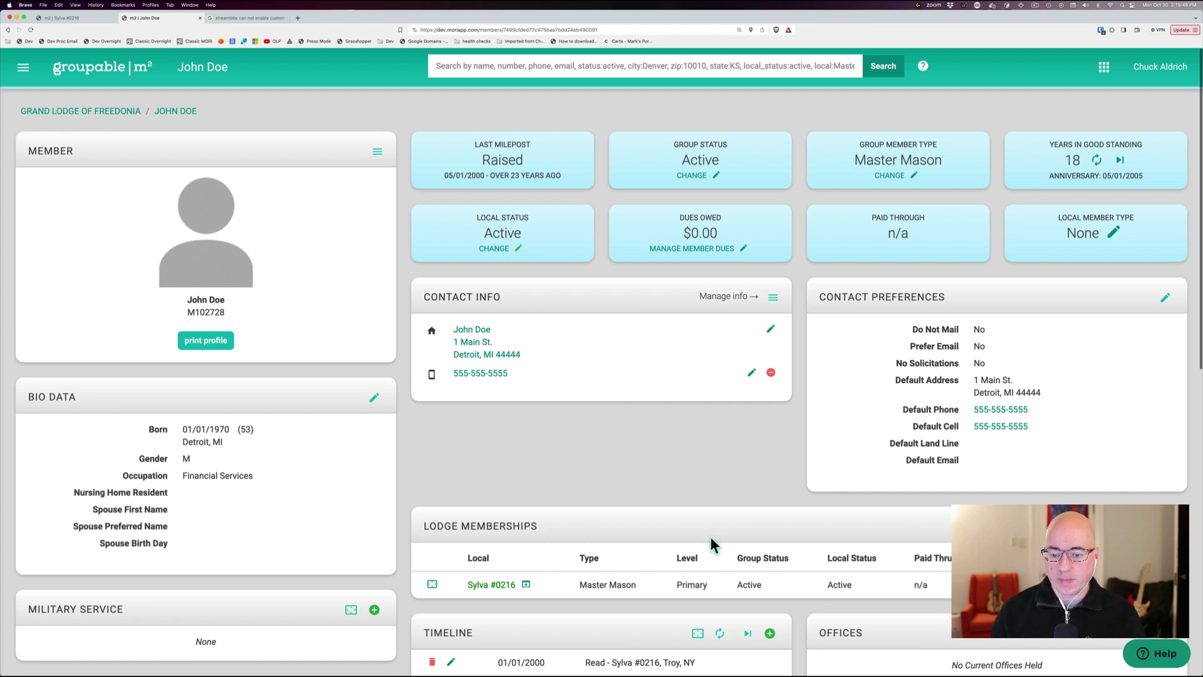
scroll(708, 504, "down", 3)
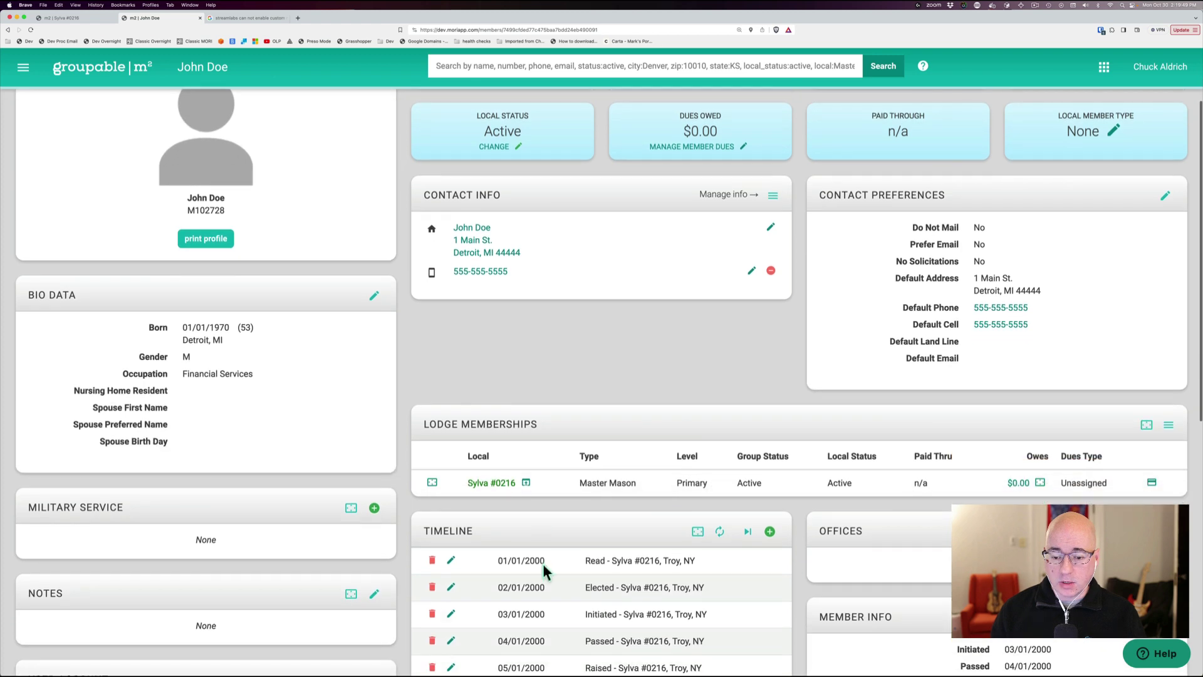
left_click(698, 532)
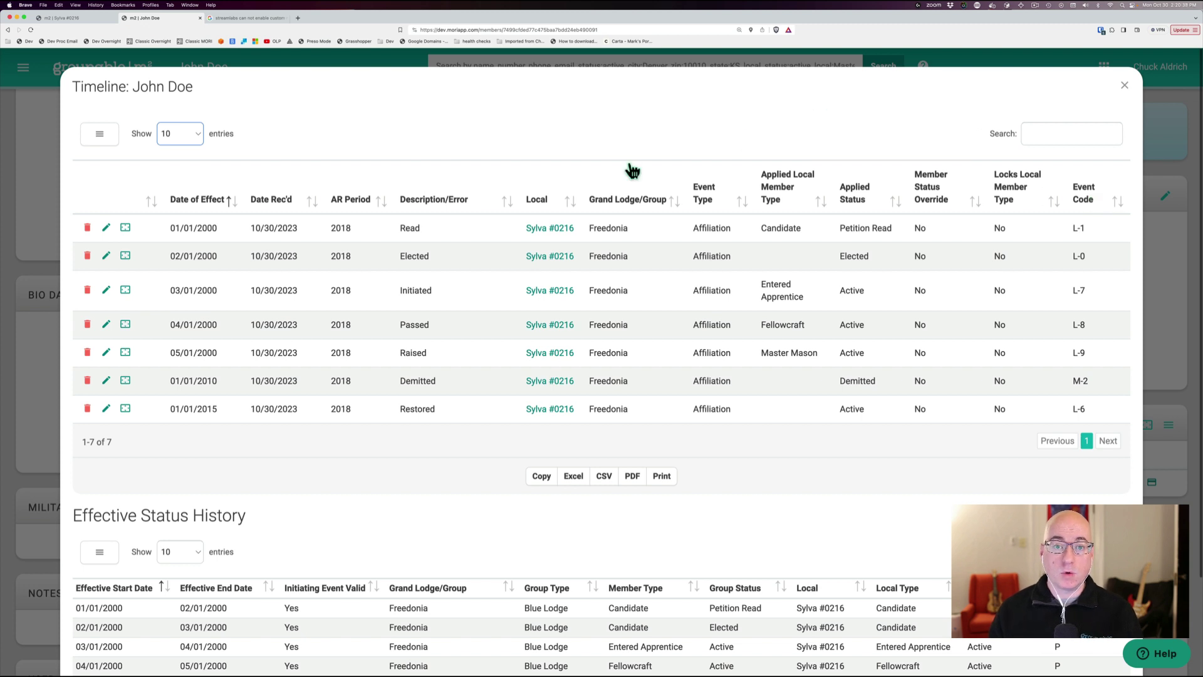
Step: Hide the Date Rec'd, AR Period, Event Type, Member Status Override, Locks Local Member Type and Event Code timeline columns
left_click(104, 135)
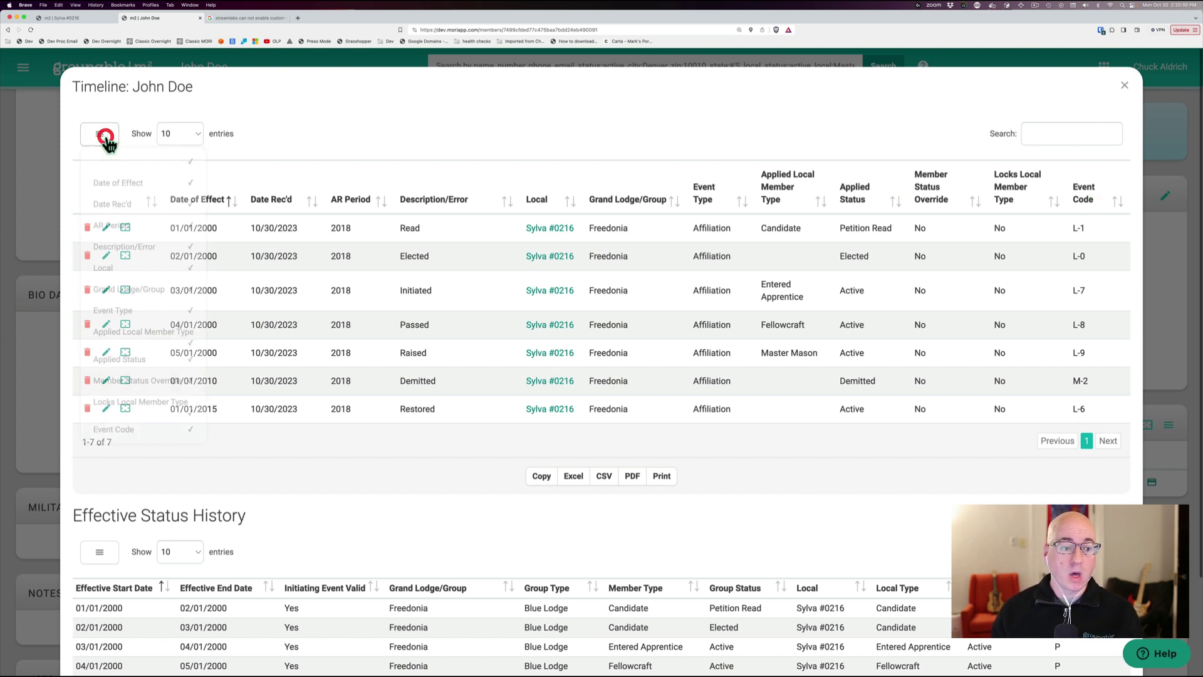
left_click(136, 207)
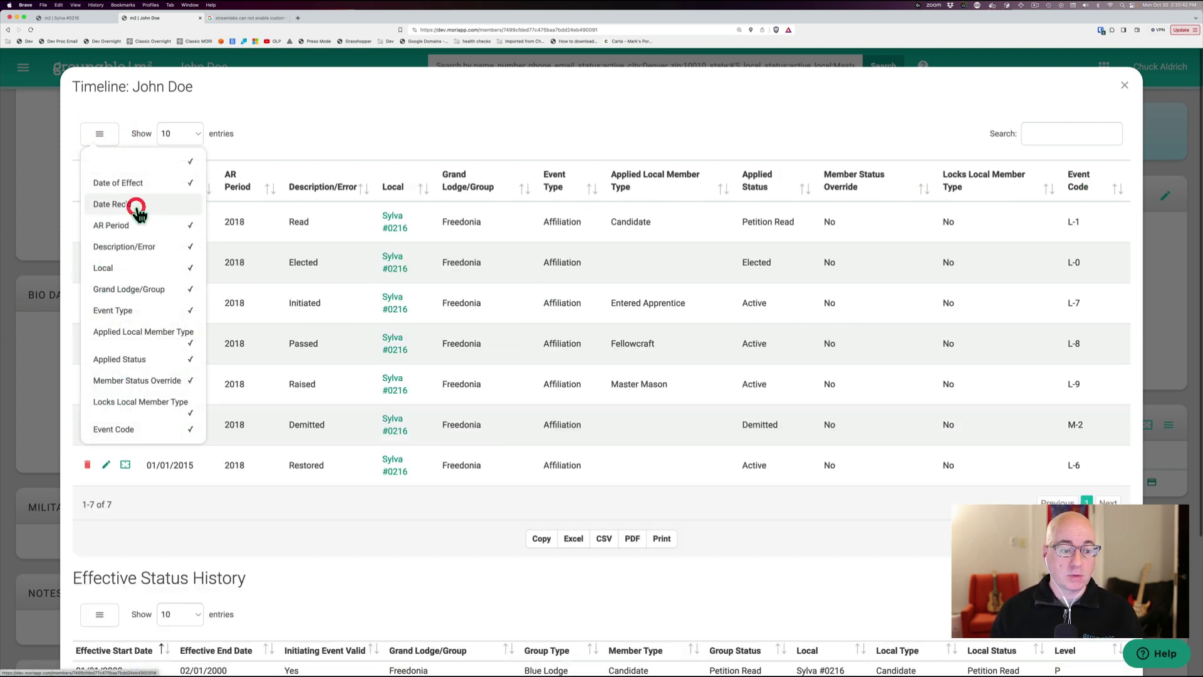
left_click(130, 229)
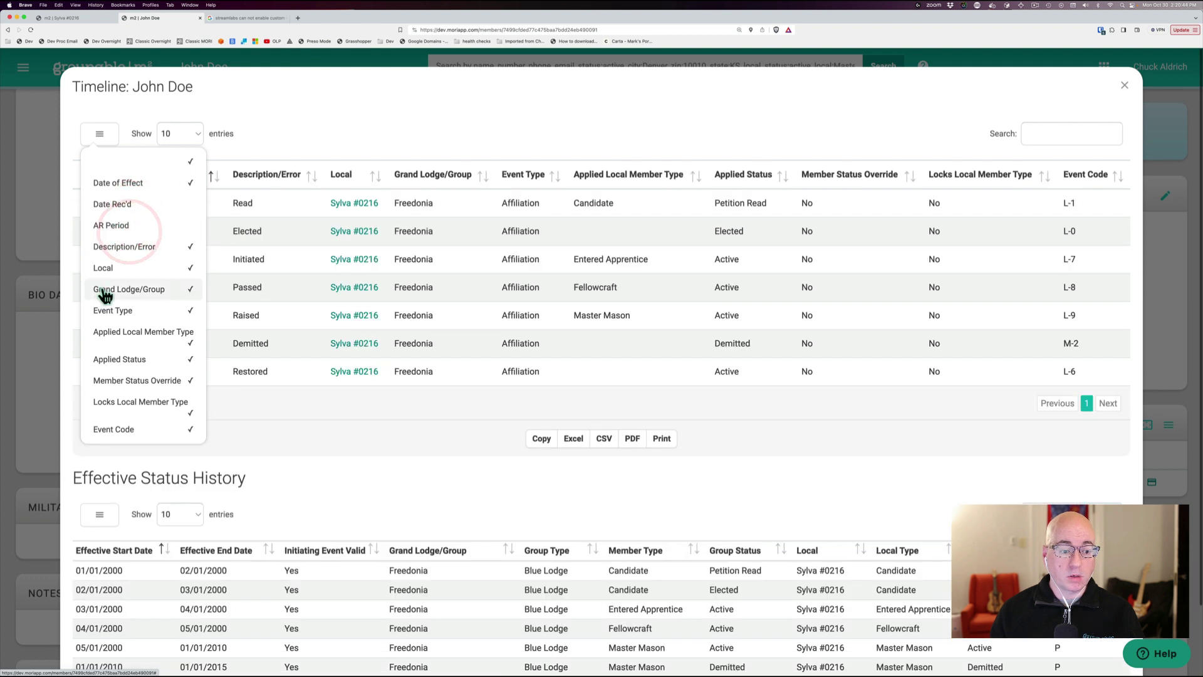
left_click(126, 311)
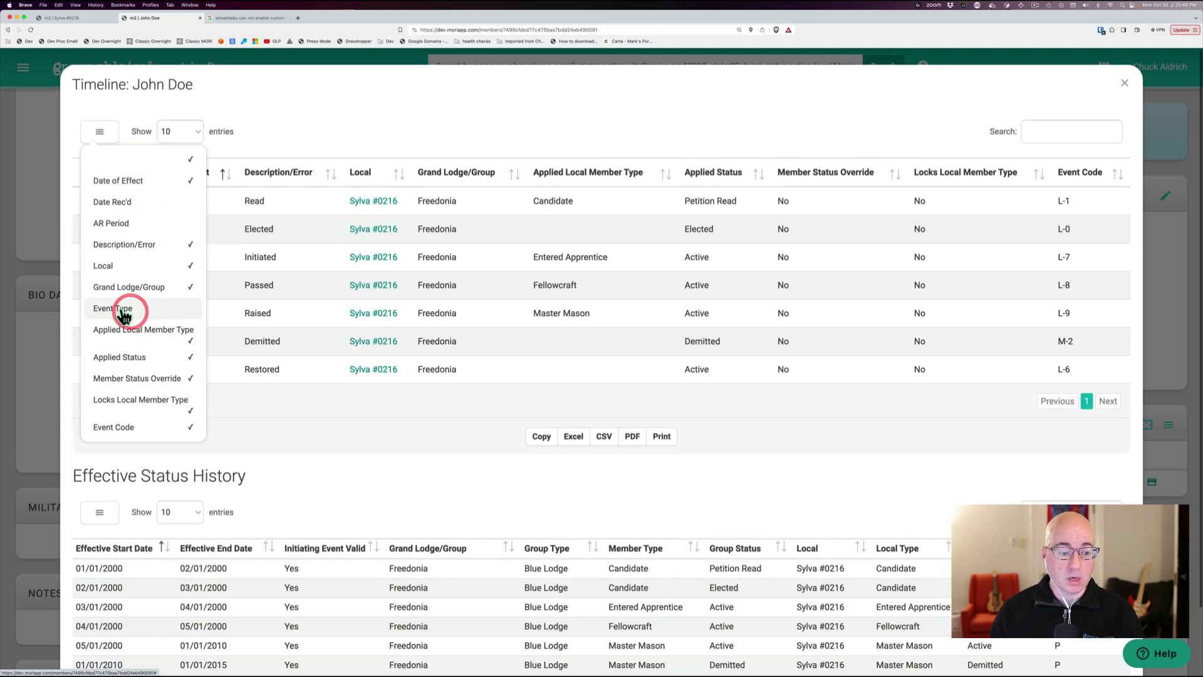
left_click(134, 380)
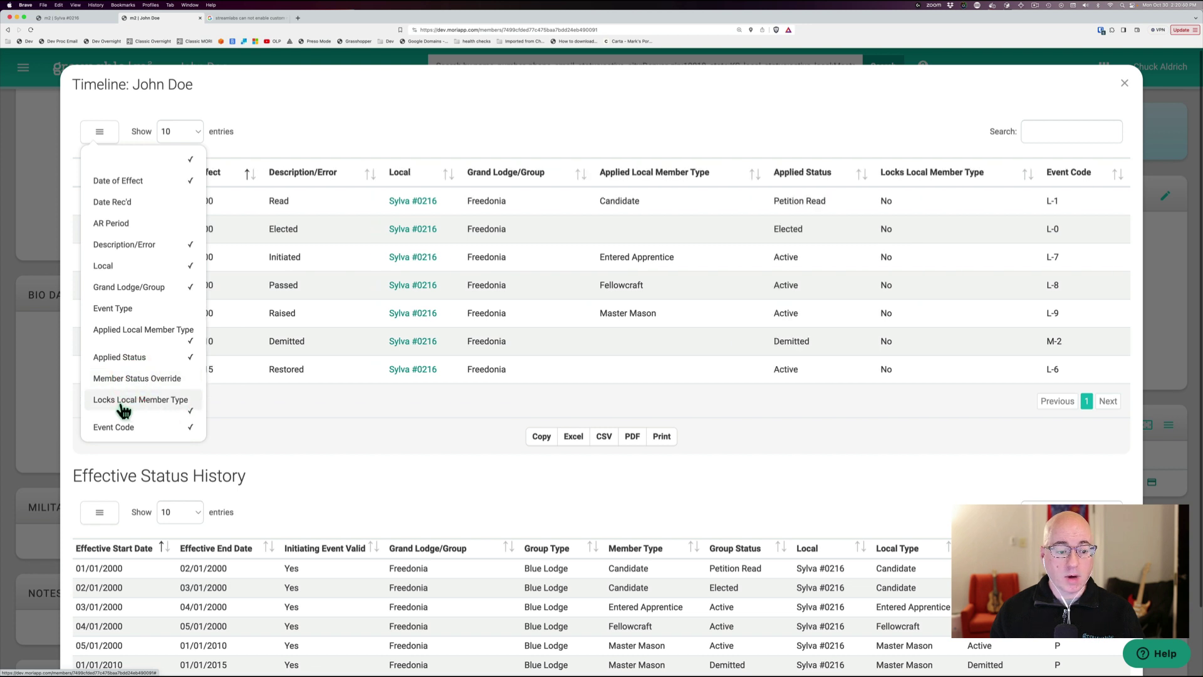
left_click(124, 408)
left_click(144, 426)
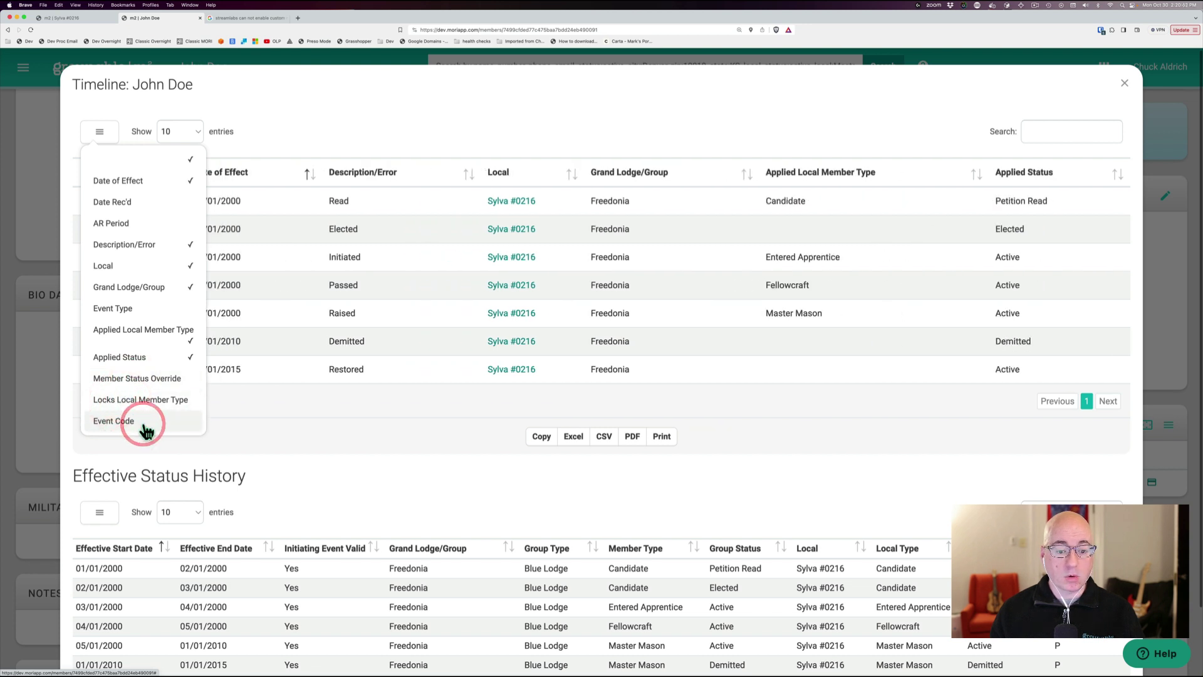
left_click(440, 213)
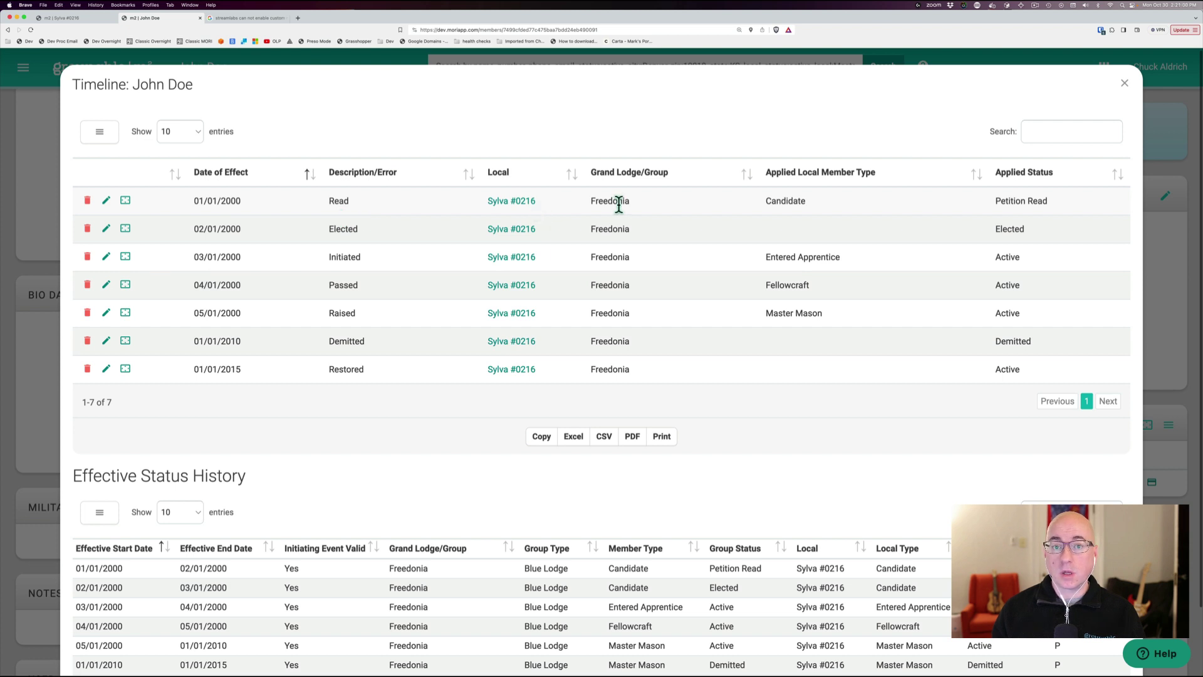
double_click(793, 201)
triple_click(1022, 200)
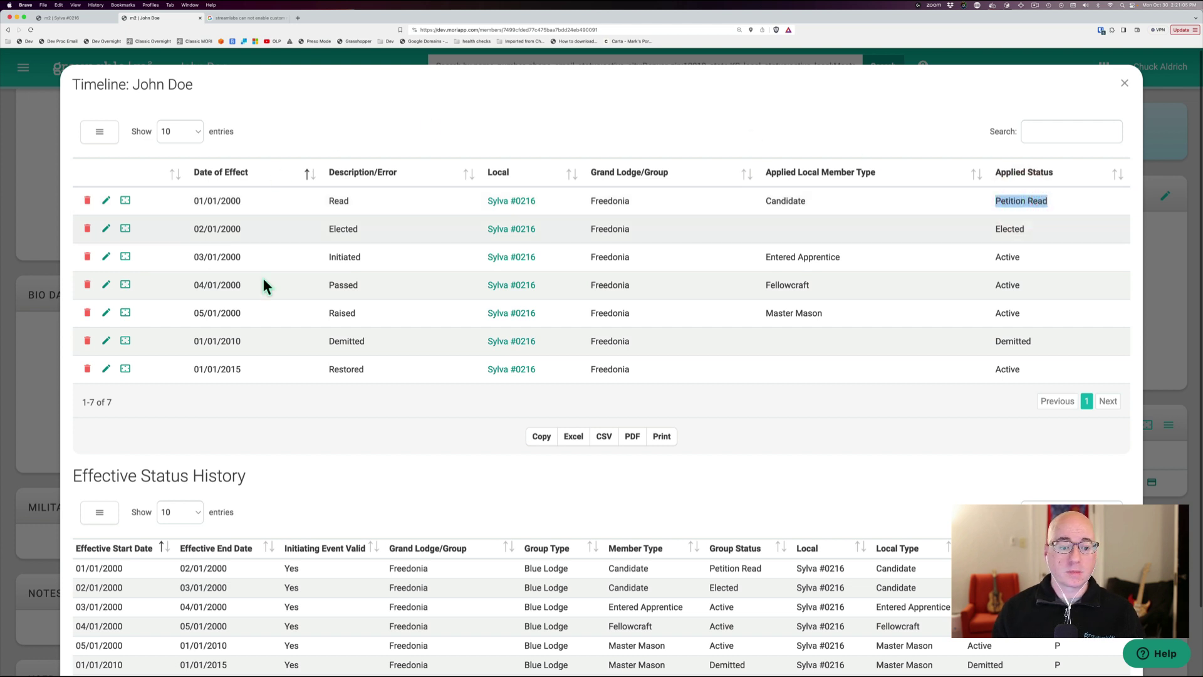
double_click(346, 229)
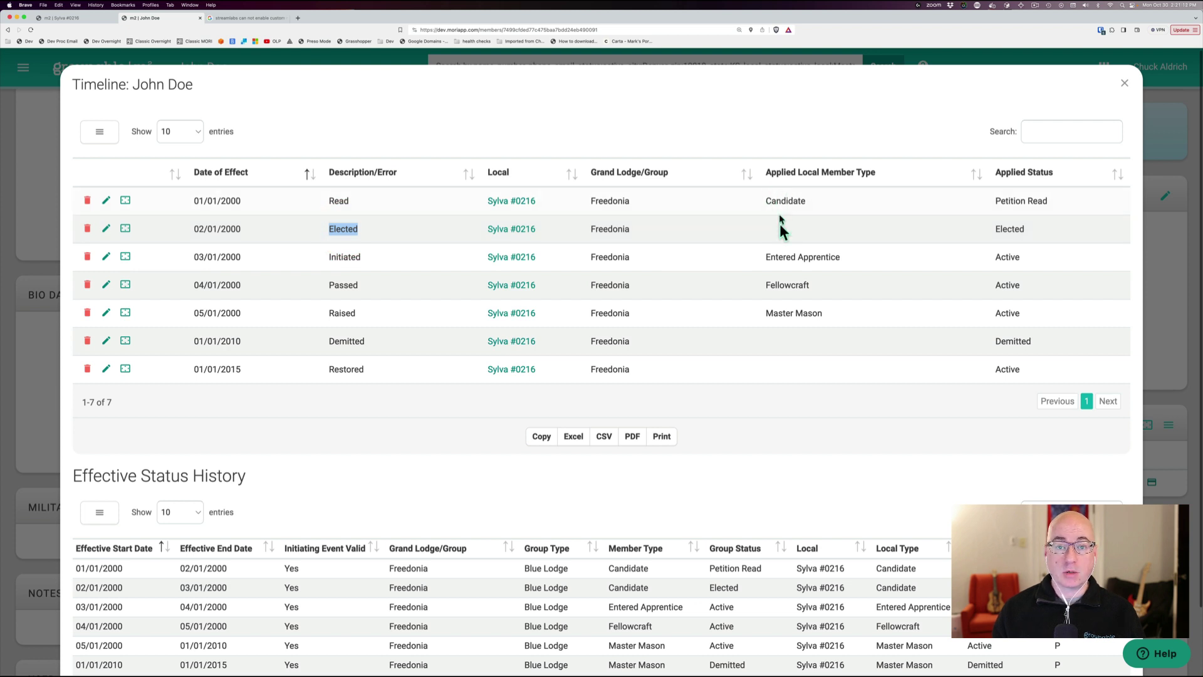
double_click(1014, 227)
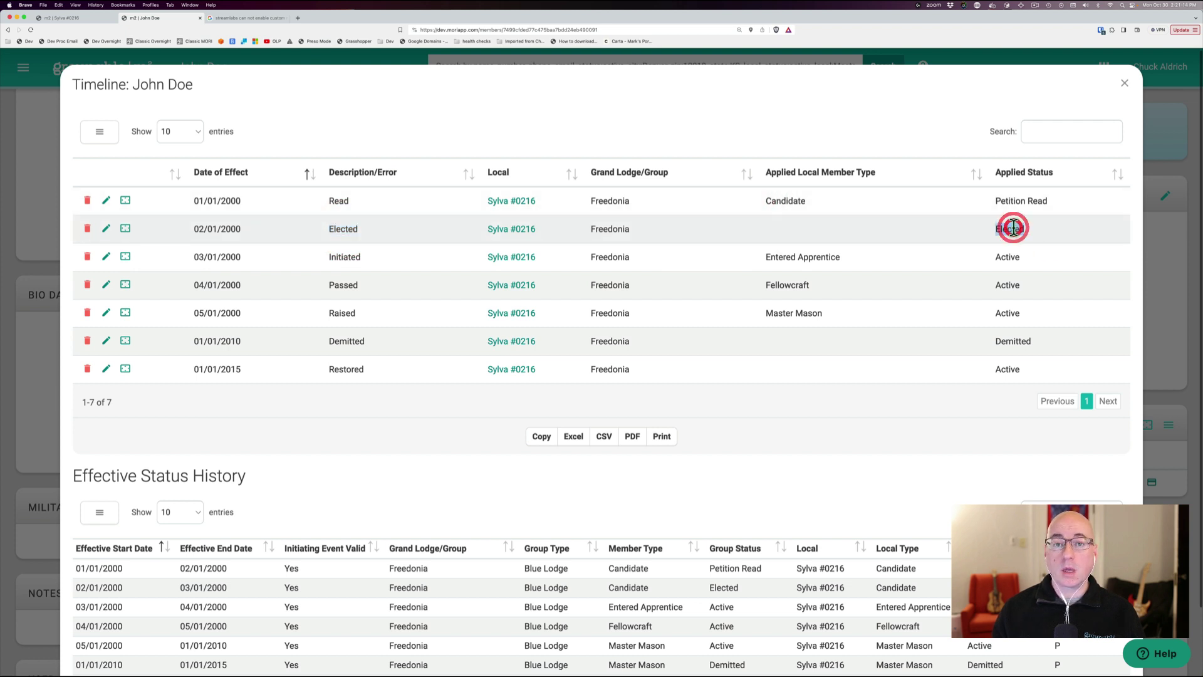
double_click(346, 257)
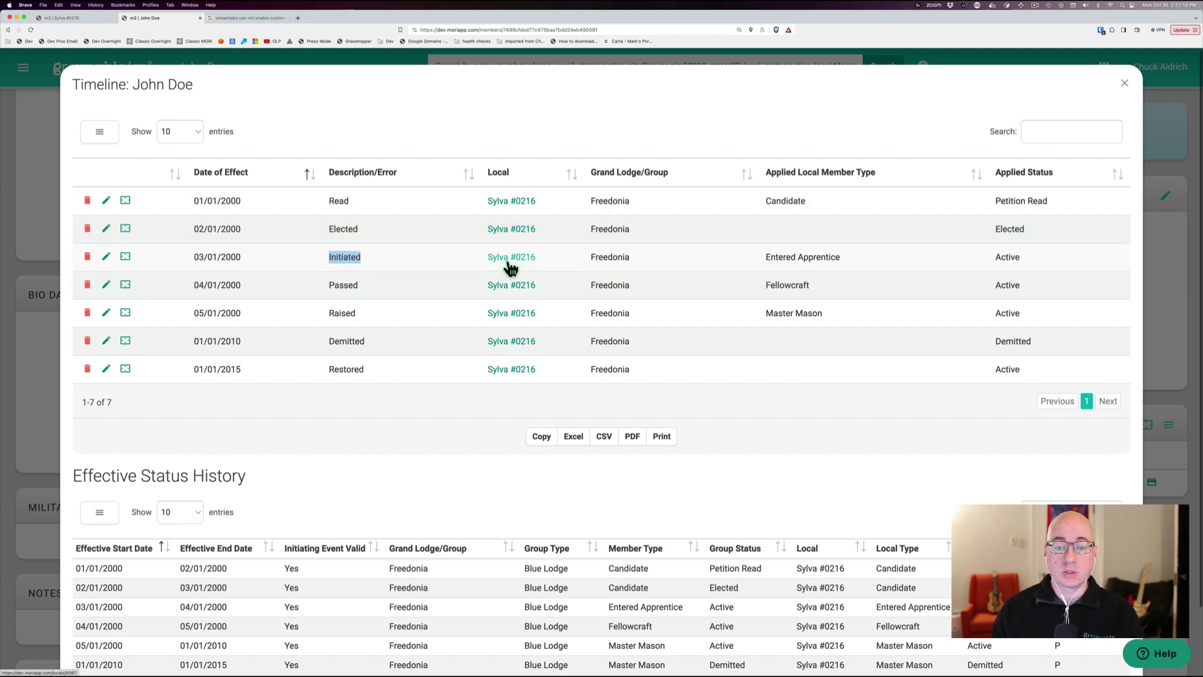
triple_click(783, 256)
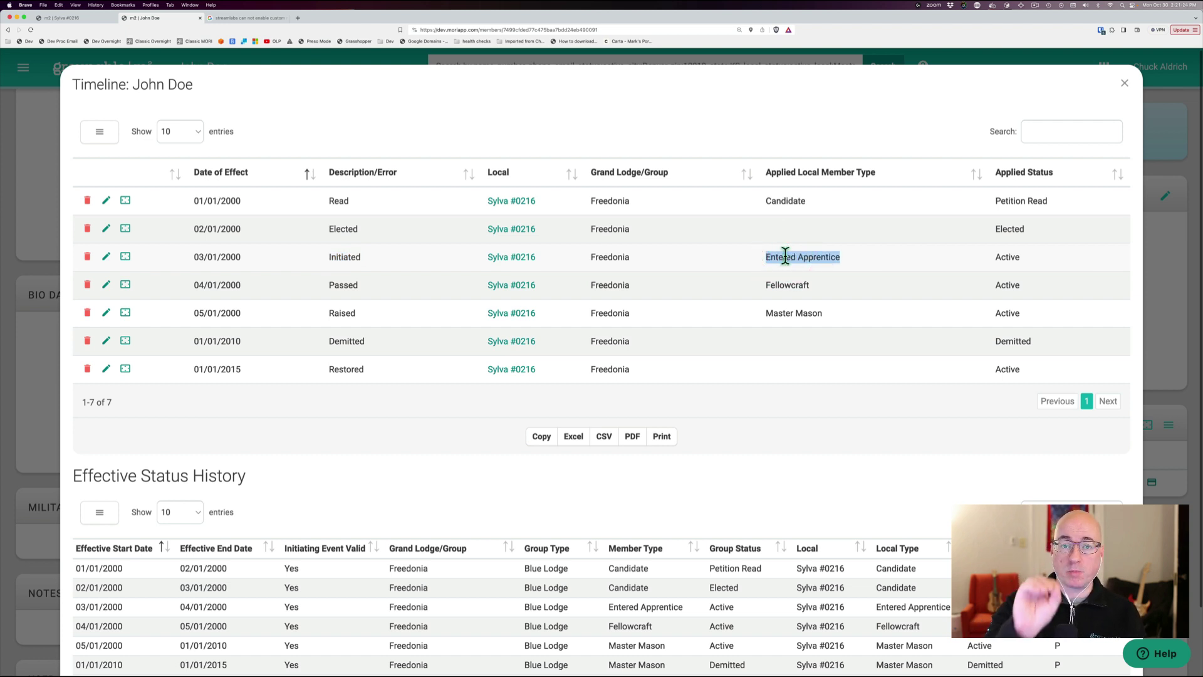
double_click(1011, 256)
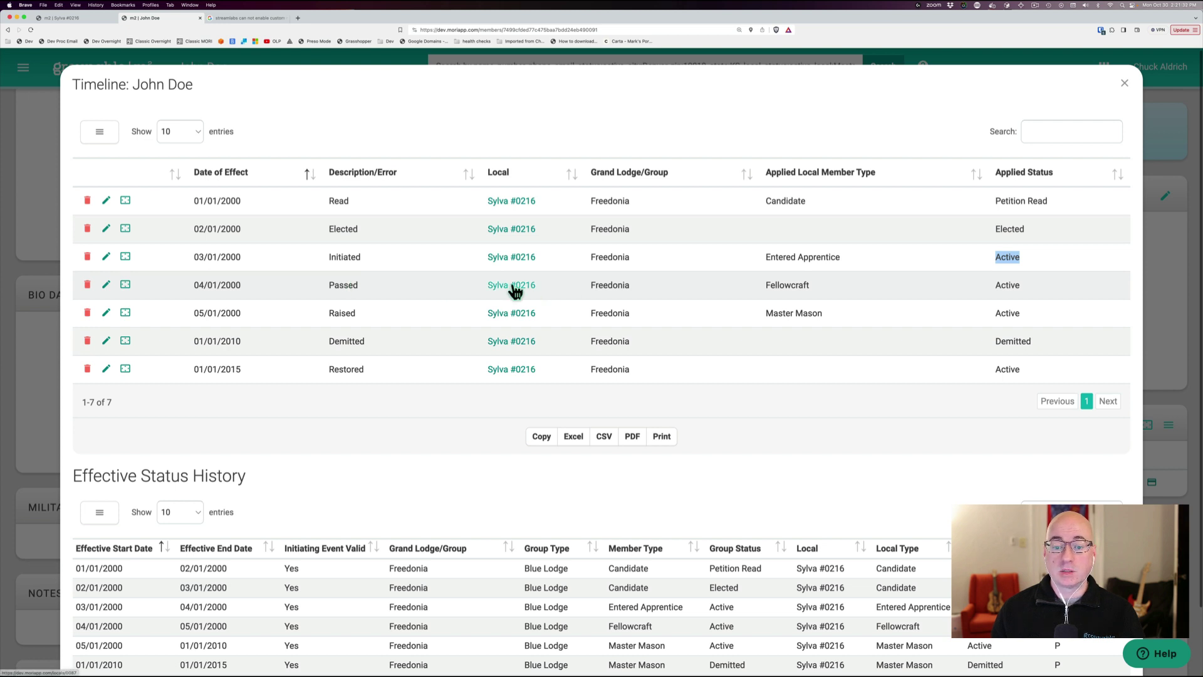
double_click(787, 284)
double_click(1009, 285)
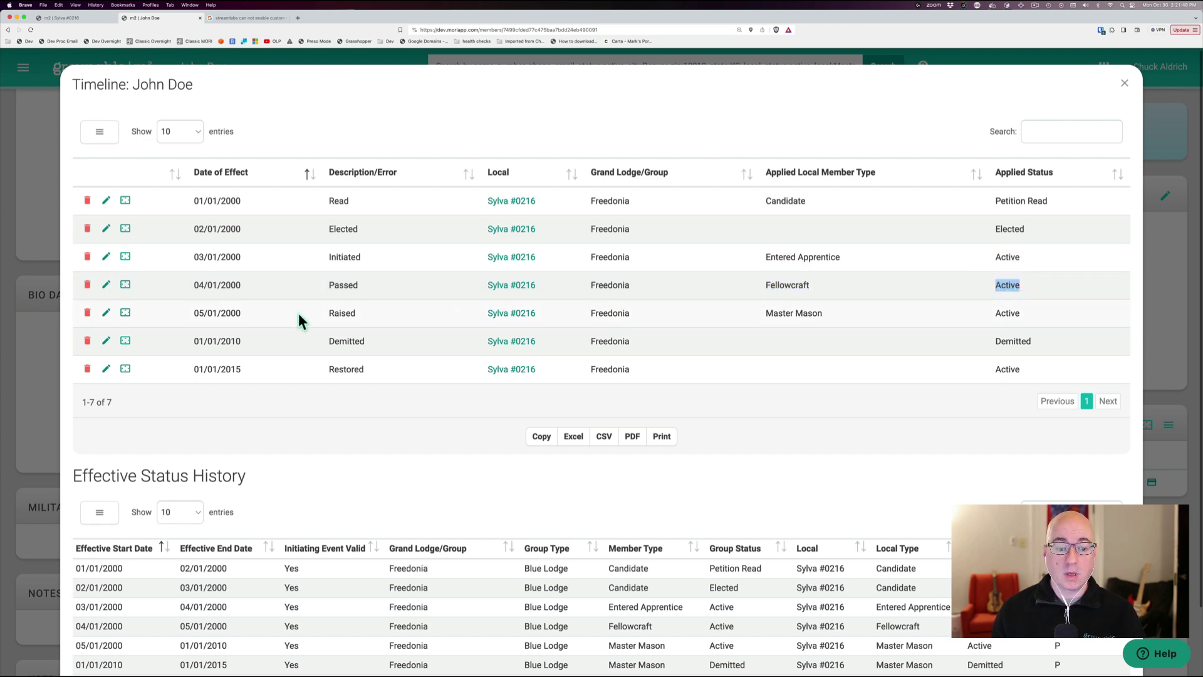
double_click(347, 313)
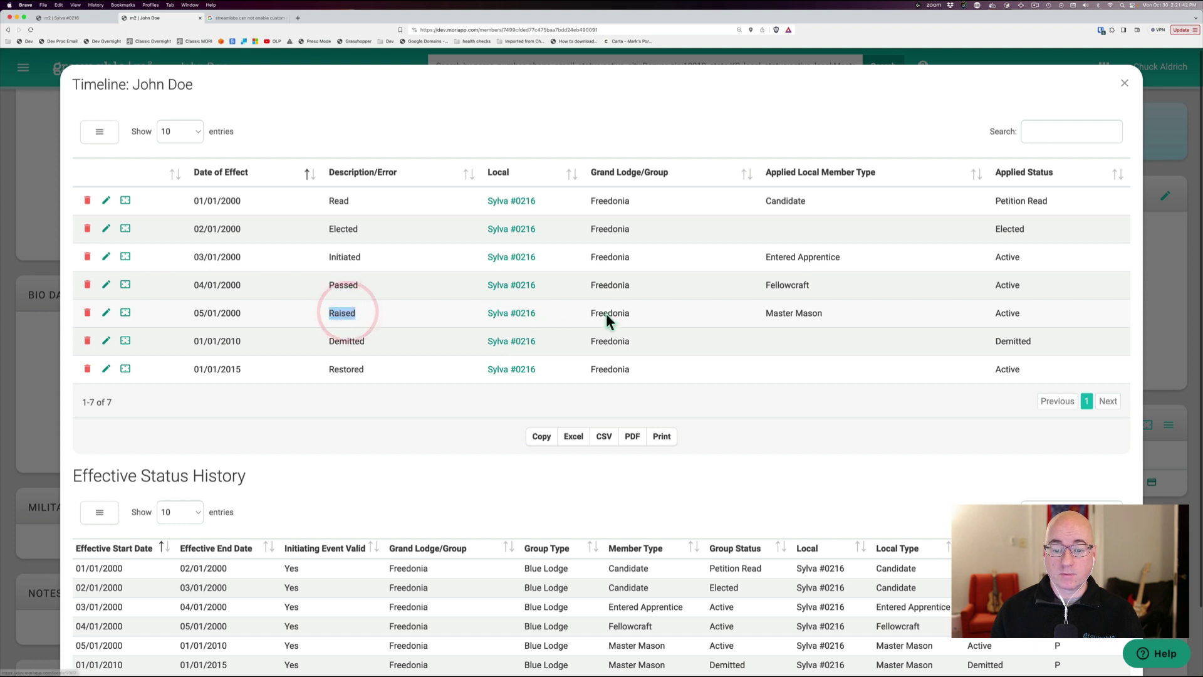
triple_click(795, 313)
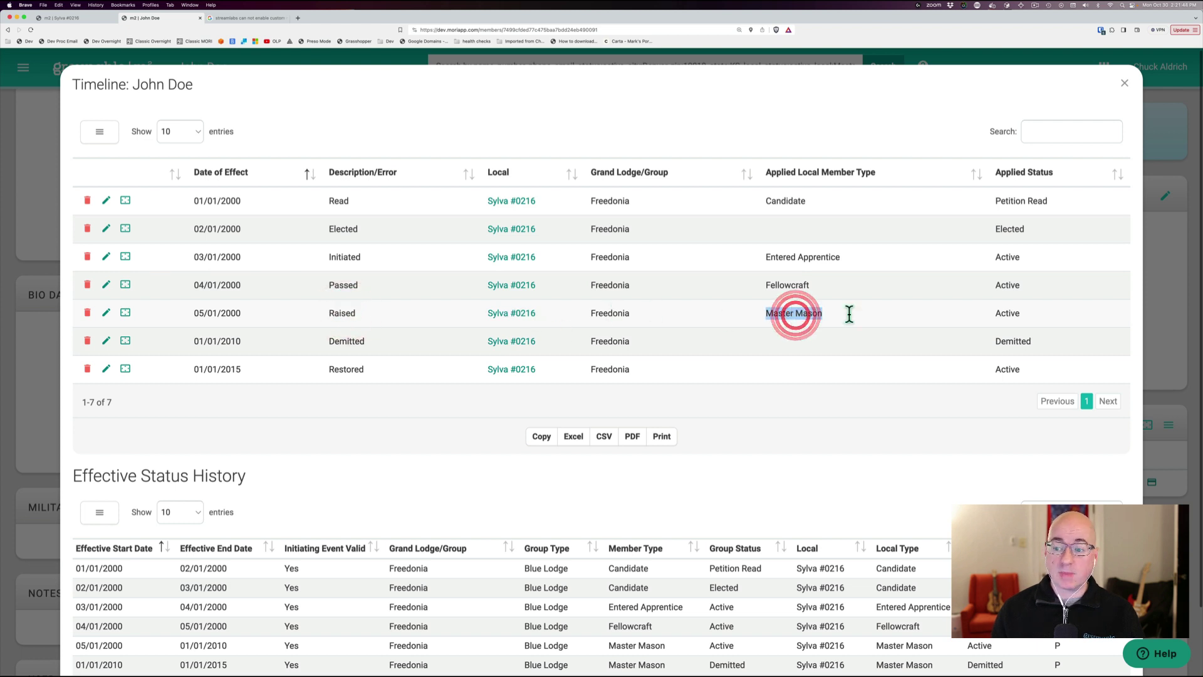
double_click(1016, 312)
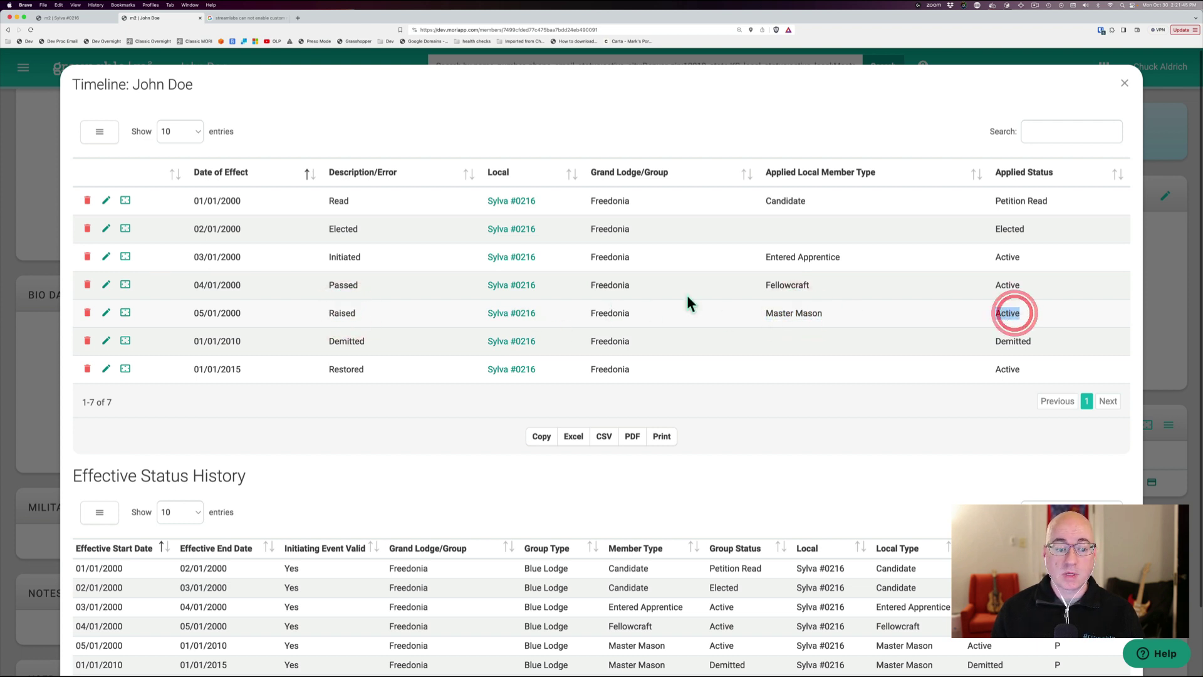
double_click(339, 341)
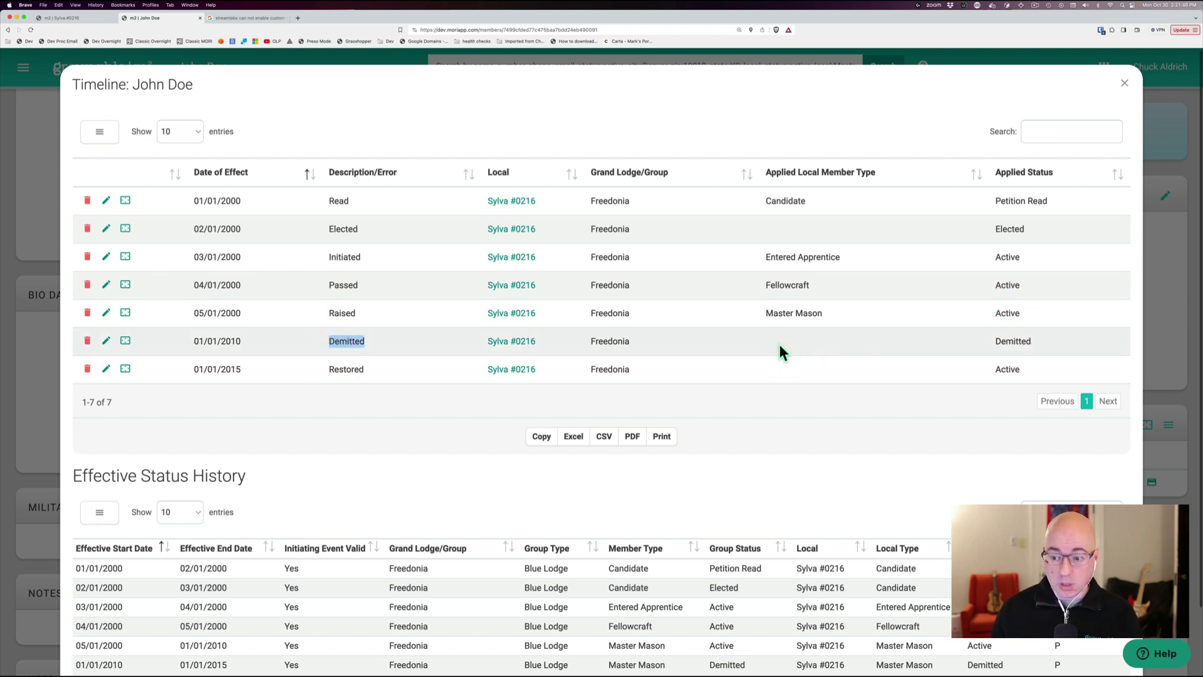
double_click(1027, 340)
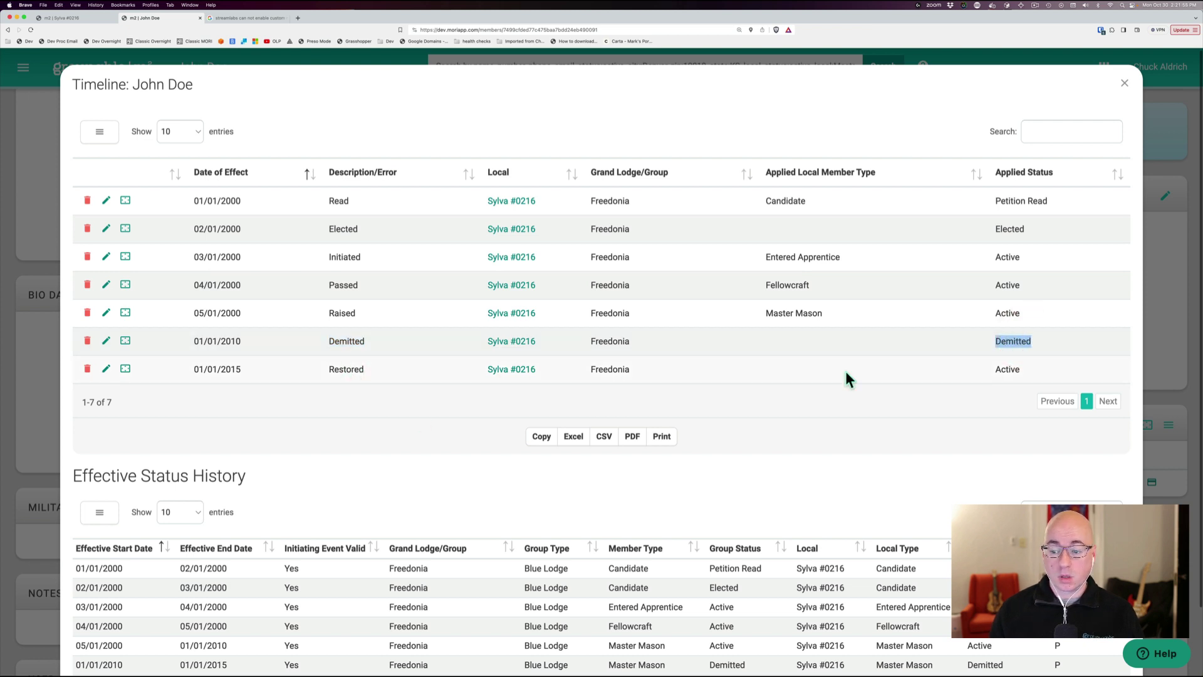
double_click(1001, 369)
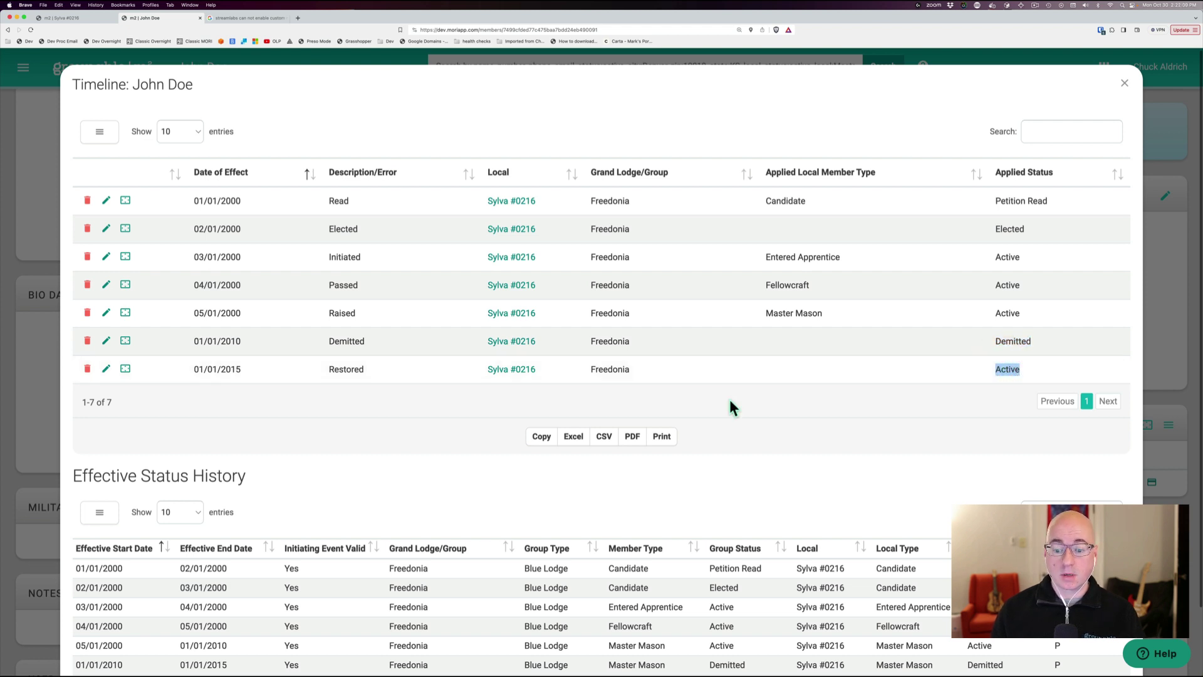
scroll(734, 400, "down", 3)
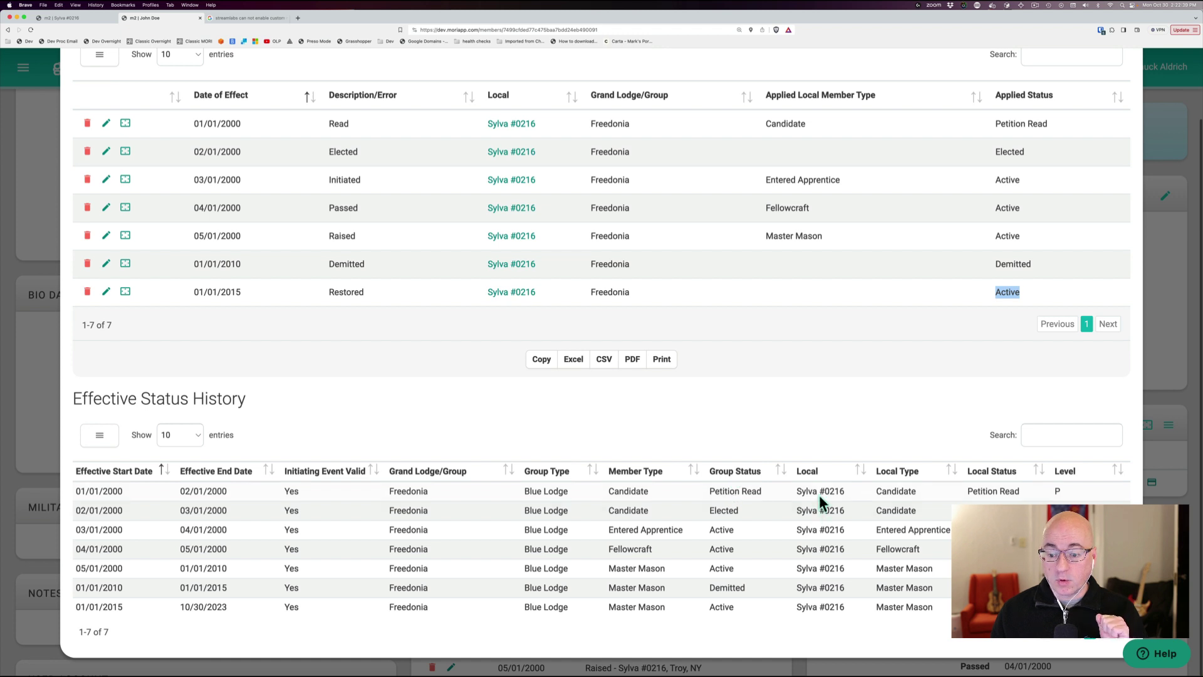
double_click(902, 491)
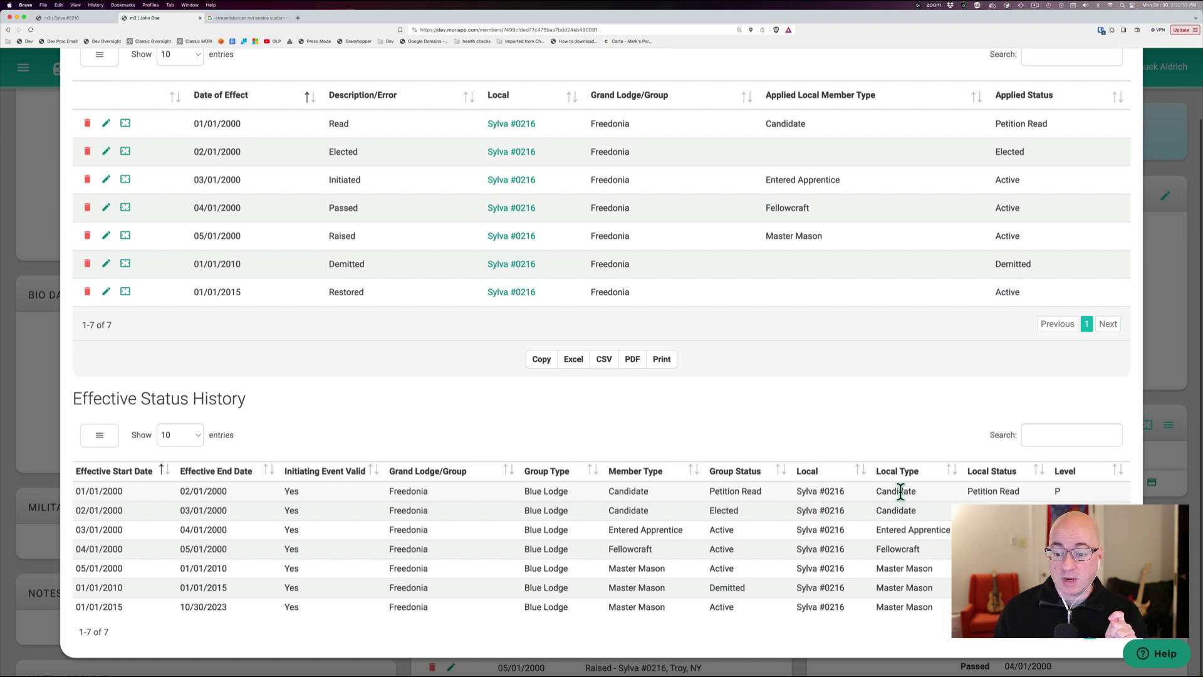
triple_click(1003, 492)
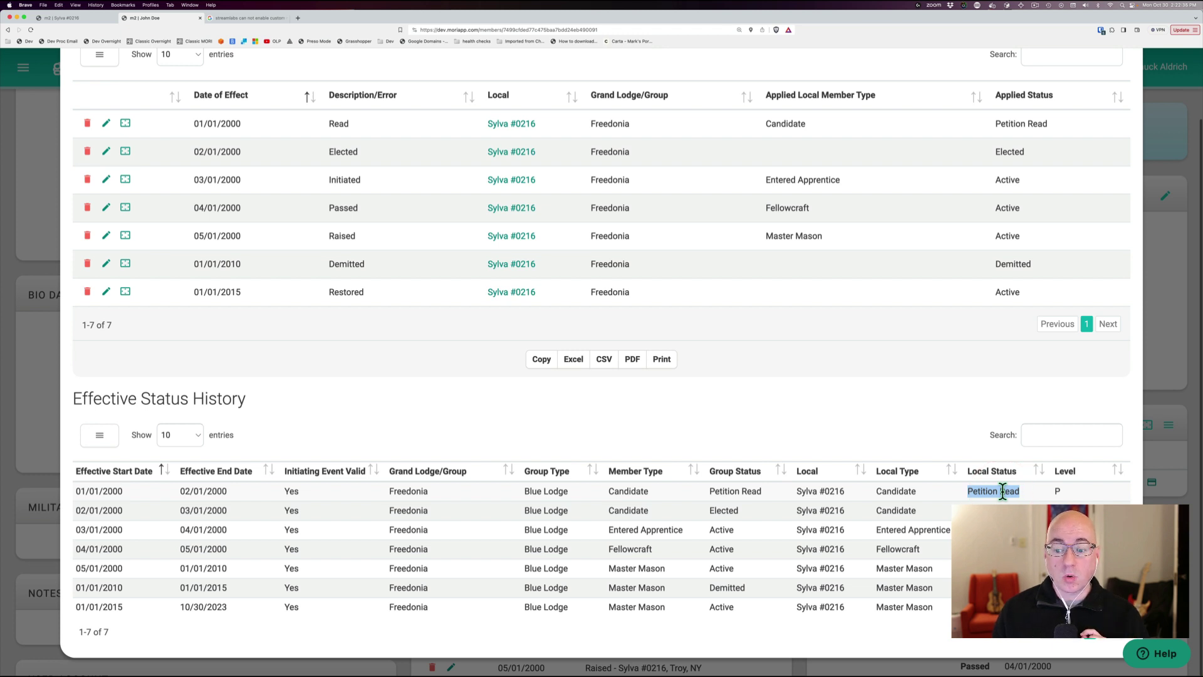
left_click(1003, 492)
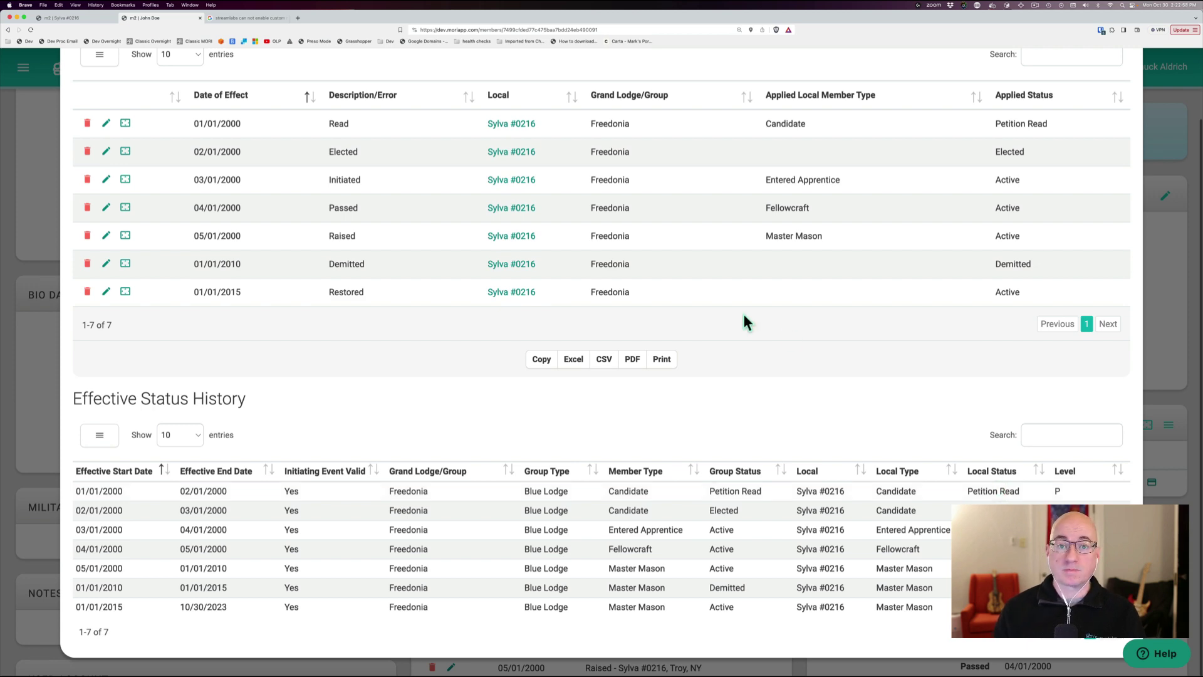
scroll(862, 329, "up", 3)
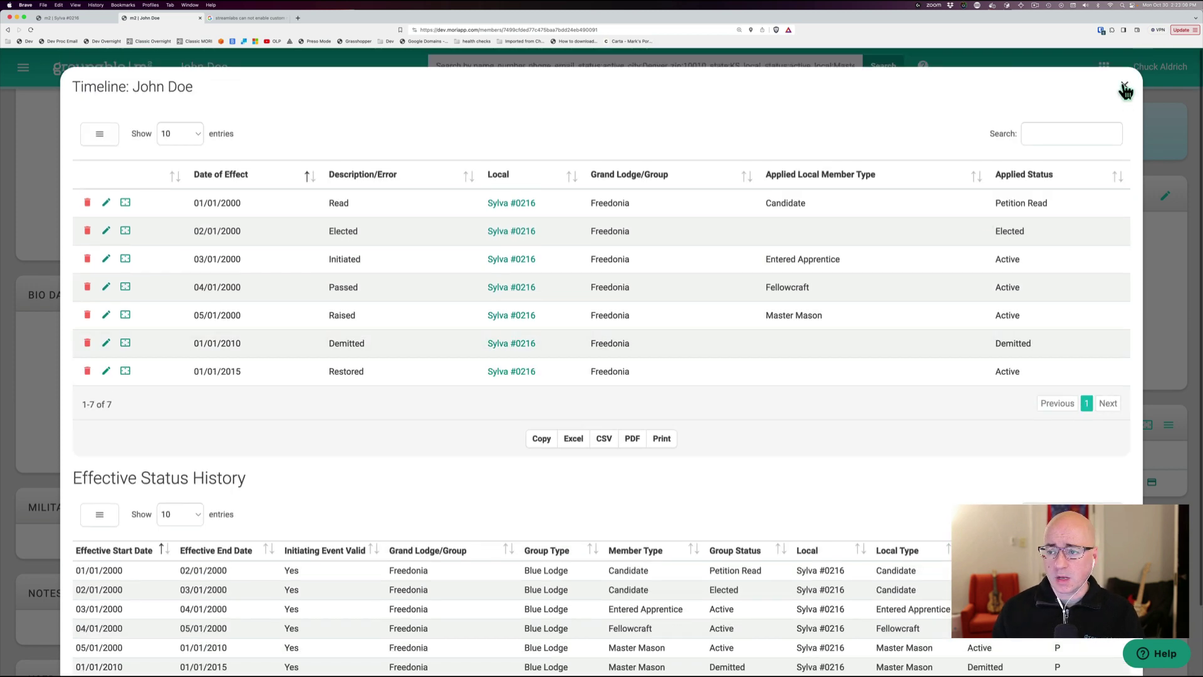
Step: Close the expanded timeline and return to the member's profile
left_click(1124, 88)
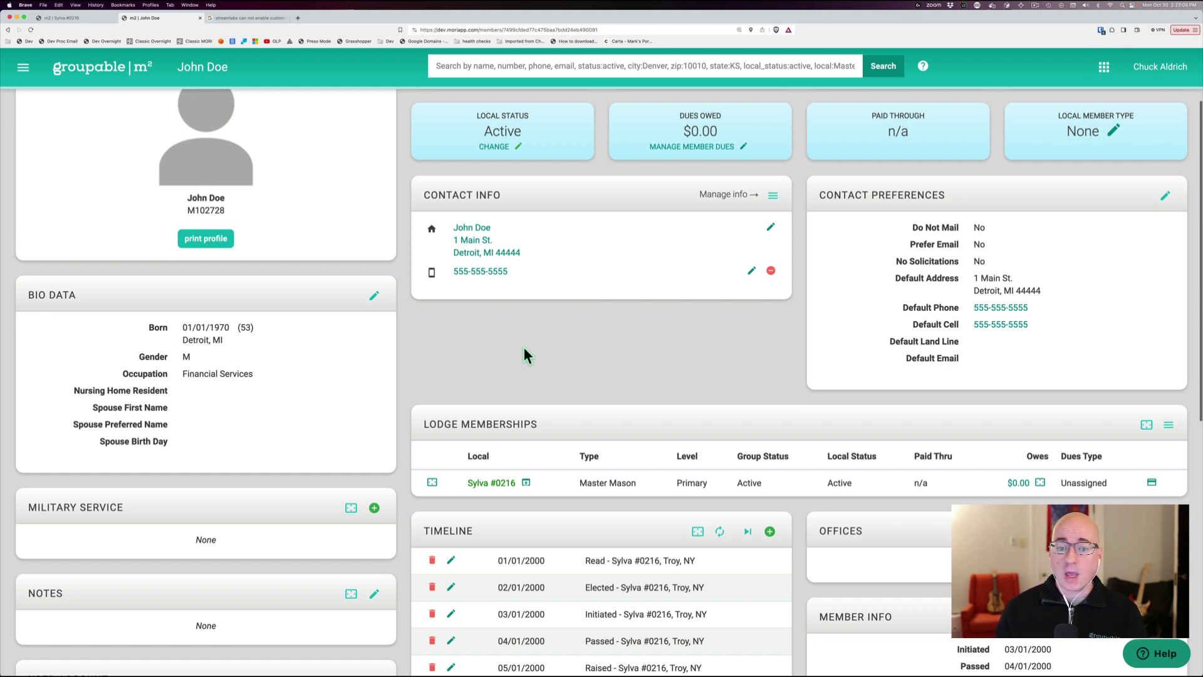
scroll(524, 349, "down", 5)
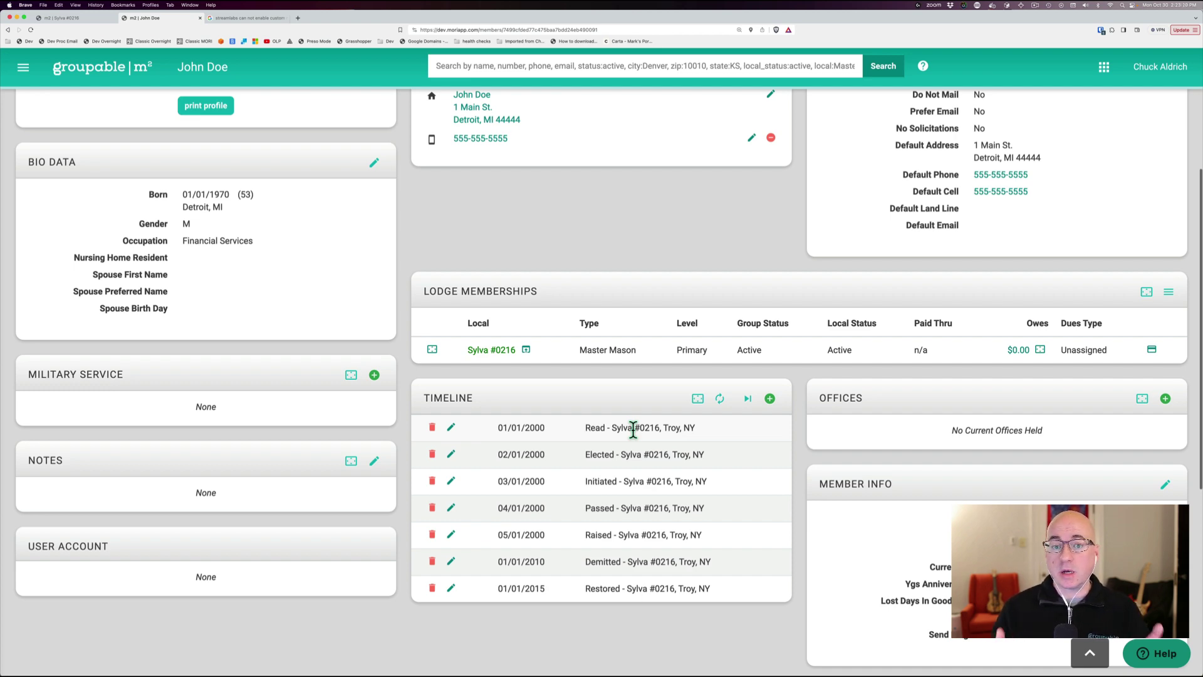
scroll(633, 430, "up", 5)
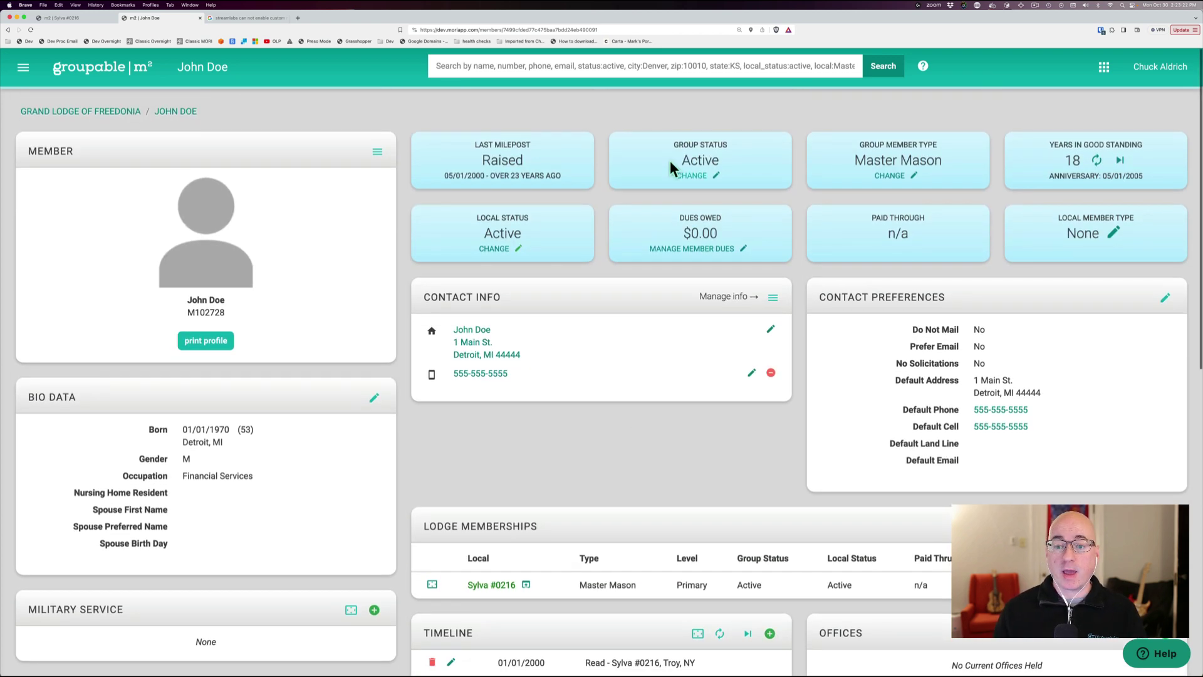
Step: Highlight the Active group status, Active local status and Master Mason group member type
double_click(700, 159)
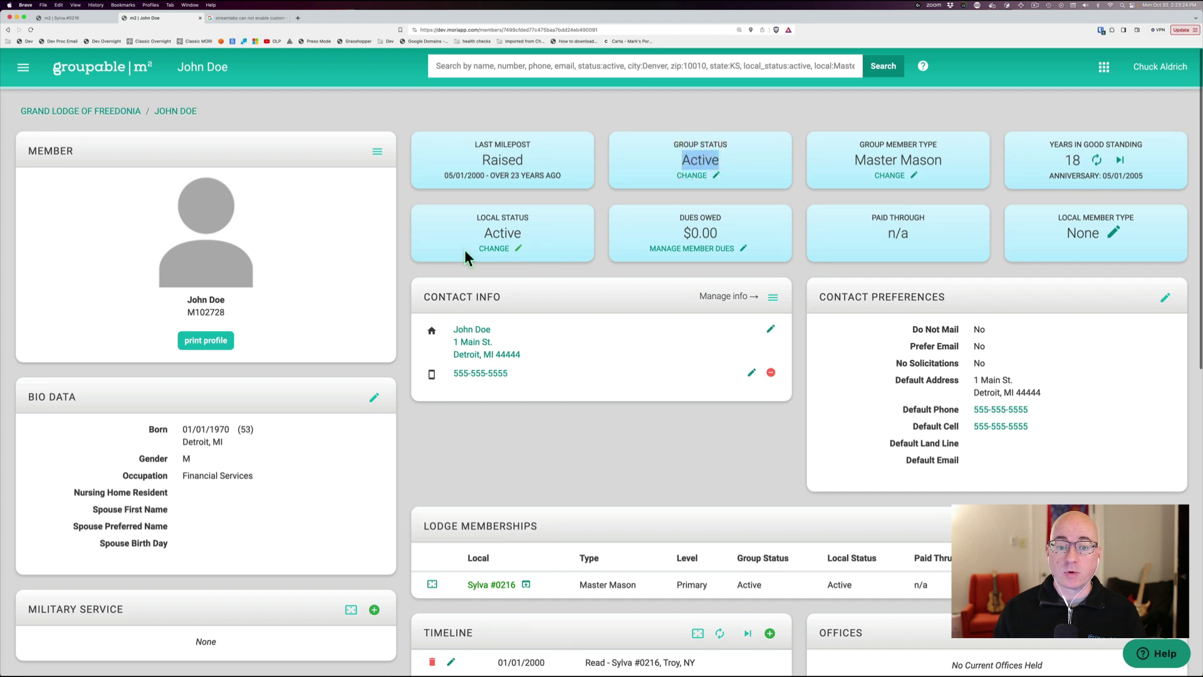
double_click(490, 234)
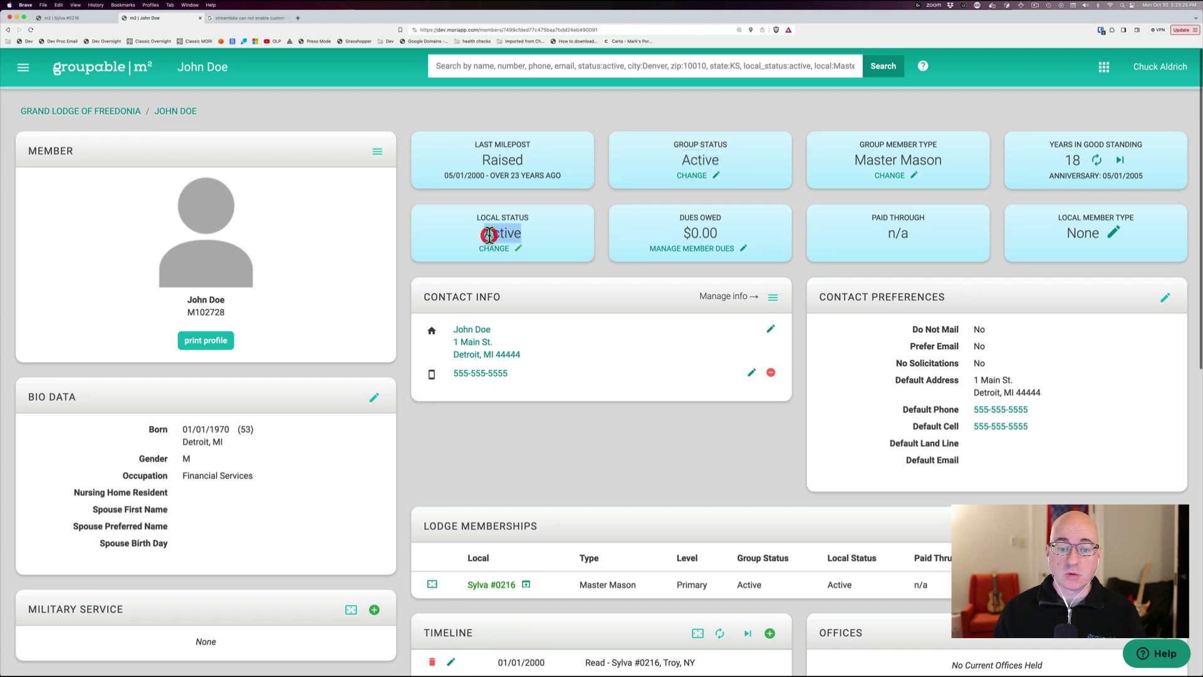
triple_click(898, 158)
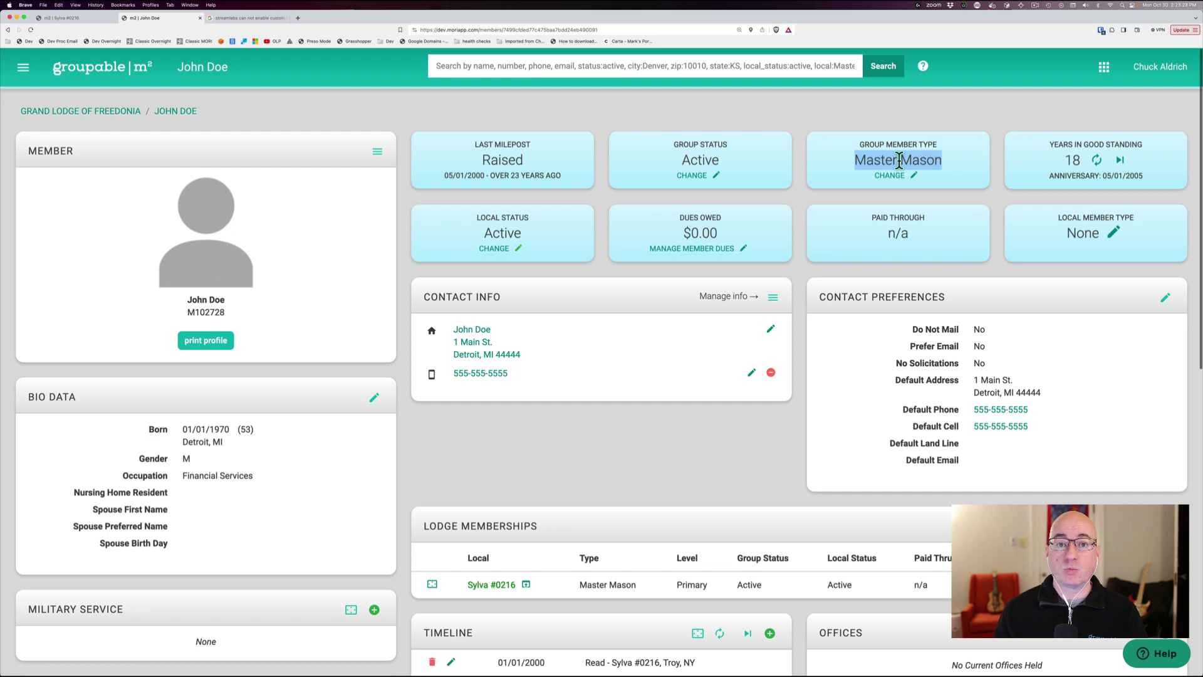